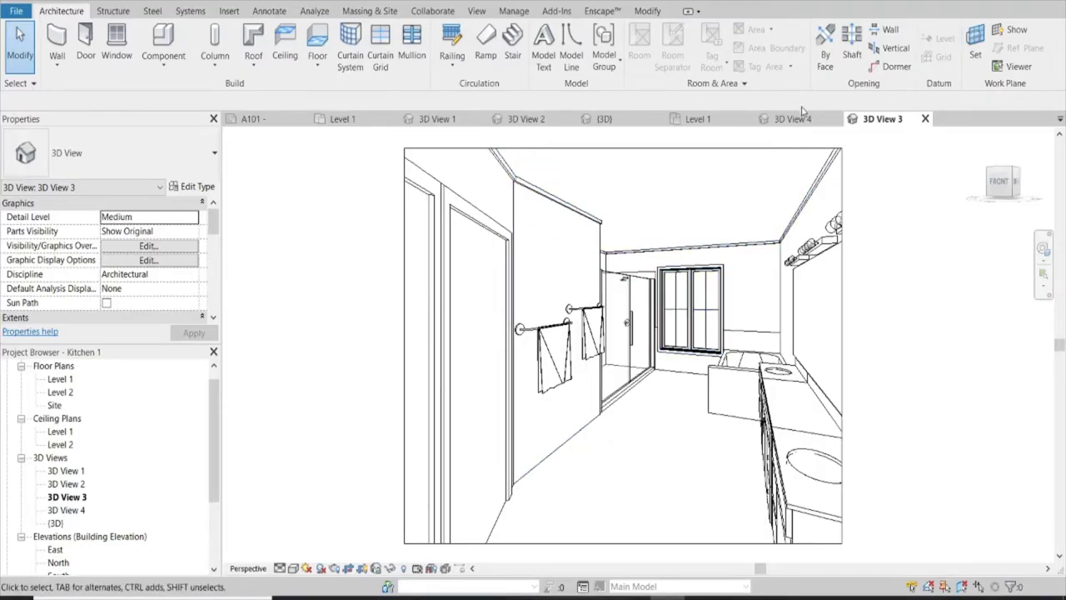
# Compare the 3D View 4 camera view, then return to the 3D View 3 bathroom view.
pyautogui.click(796, 119)
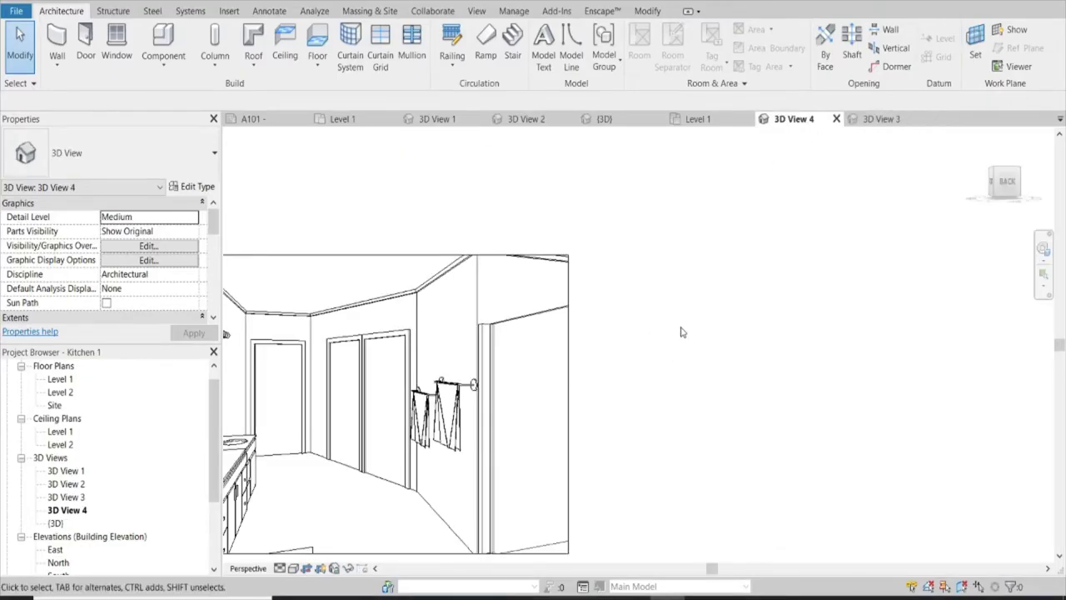
pyautogui.click(882, 119)
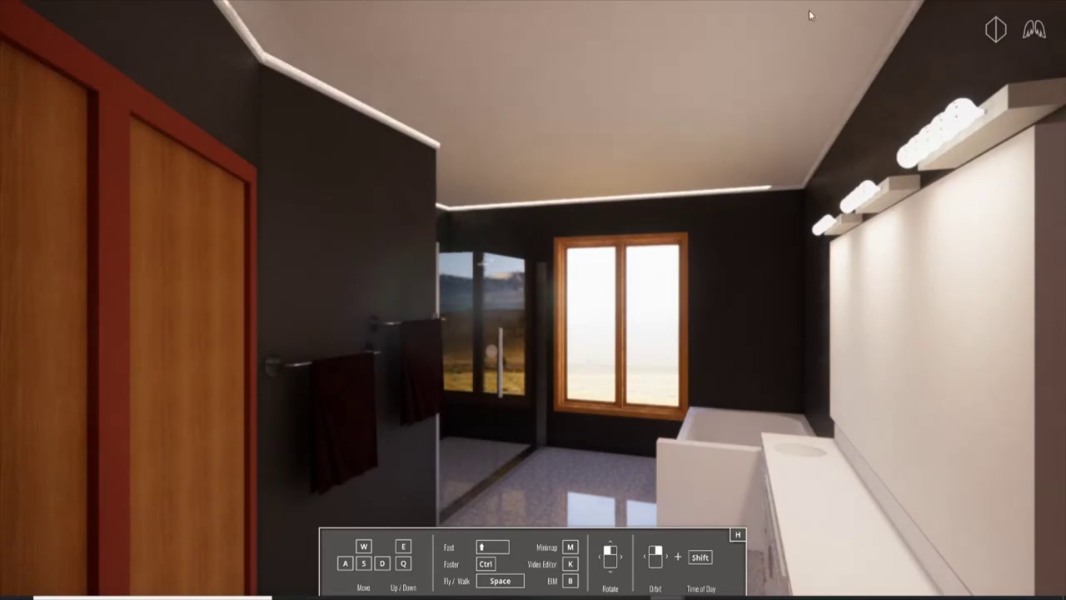
# Show the Enscape render in a window over Revit and set it to 3D View 3.
pyautogui.press('F11')
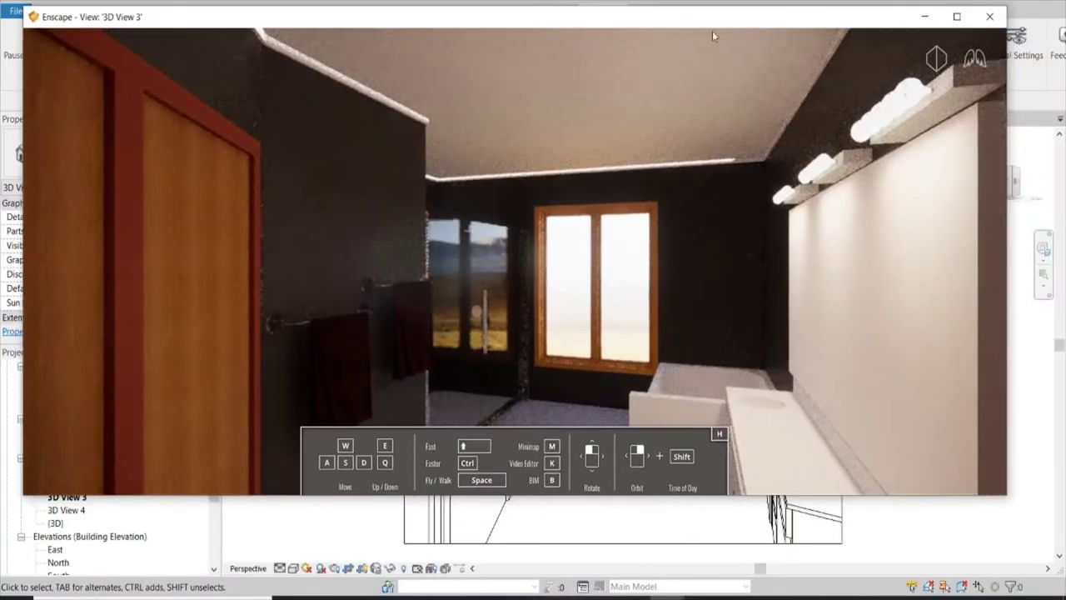
pyautogui.press('a')
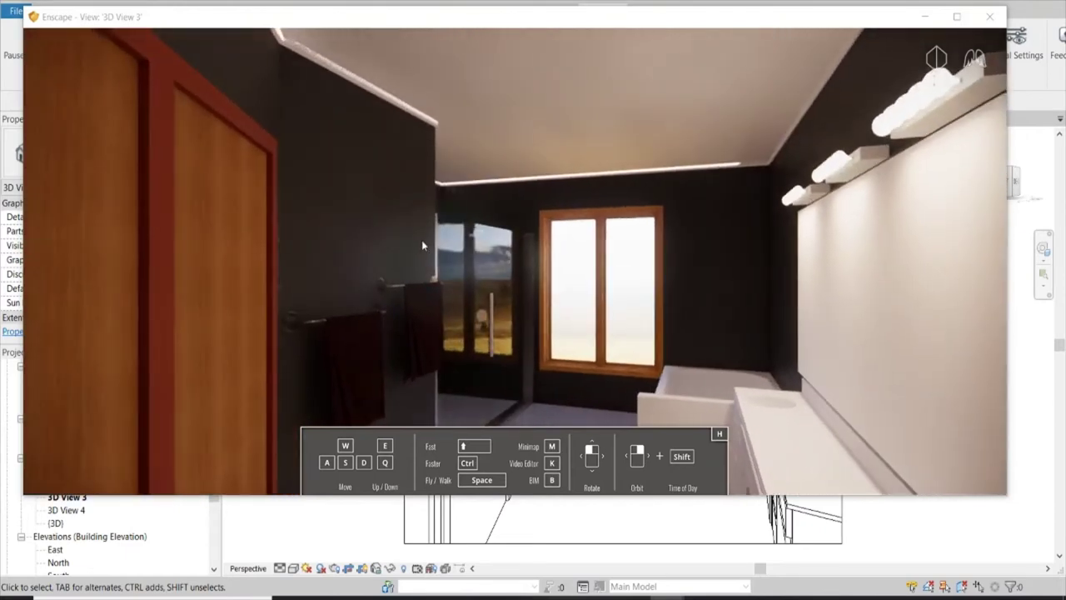
pyautogui.moveTo(487, 18); pyautogui.dragTo(491, 83)
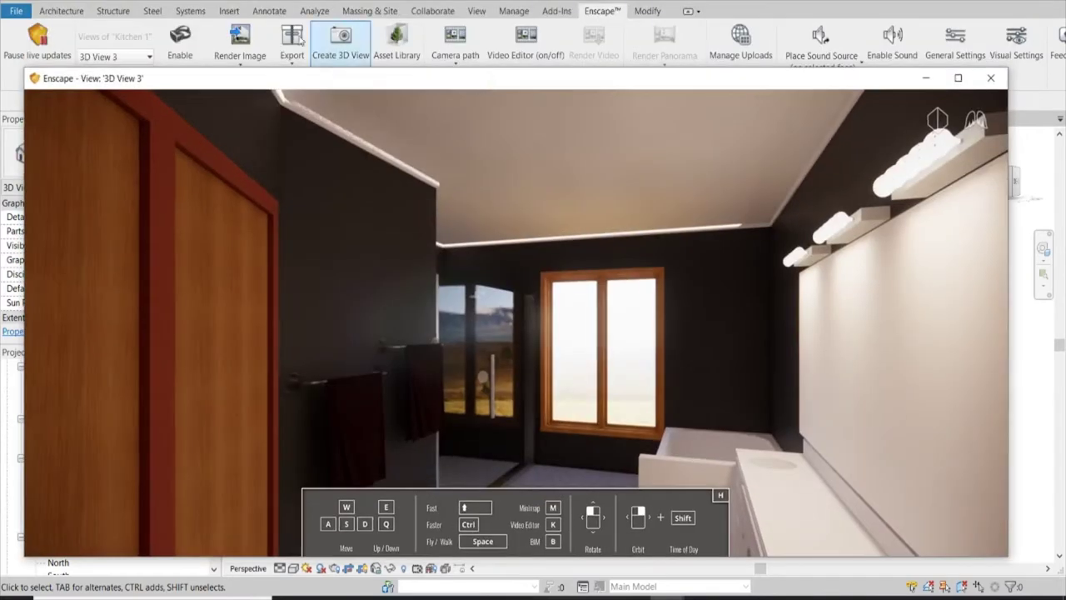
pyautogui.click(134, 60)
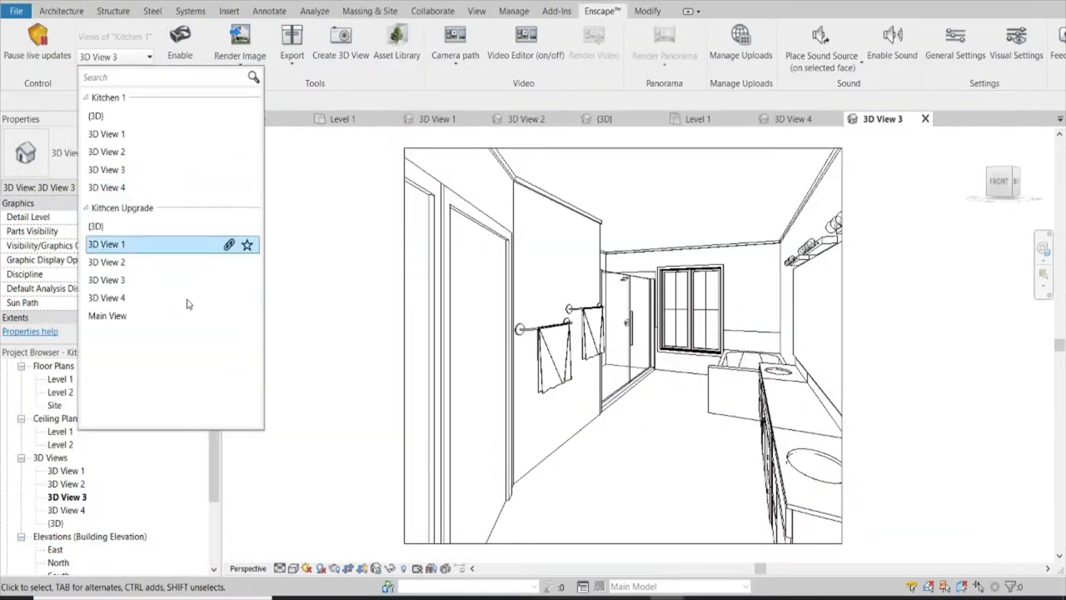
pyautogui.click(108, 280)
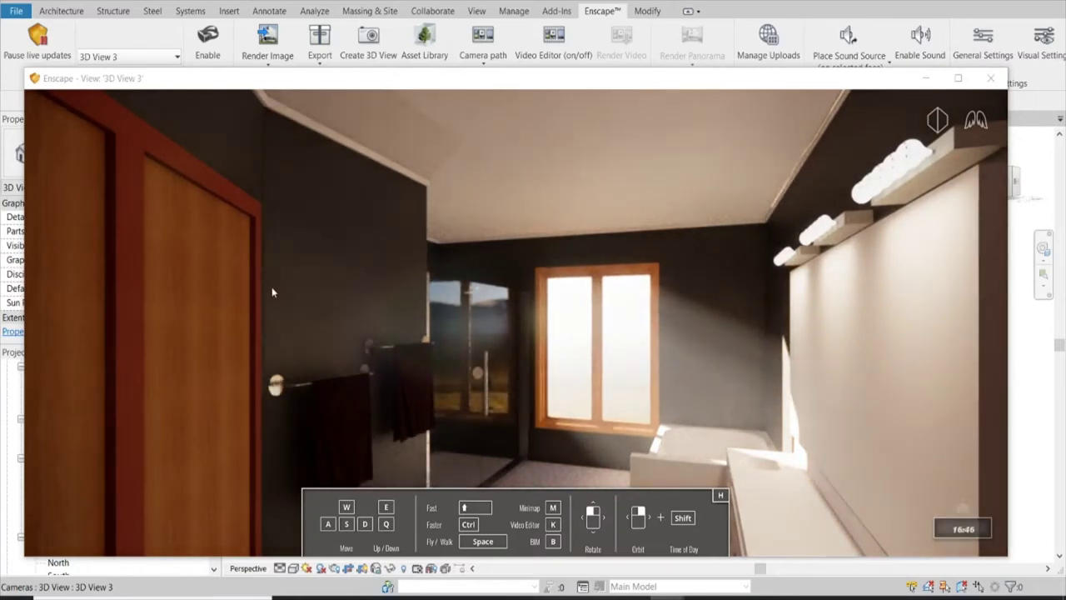
# Tilt and move the camera to inspect the reflective tiled floor and vanity.
pyautogui.moveTo(502, 288); pyautogui.dragTo(508, 433)
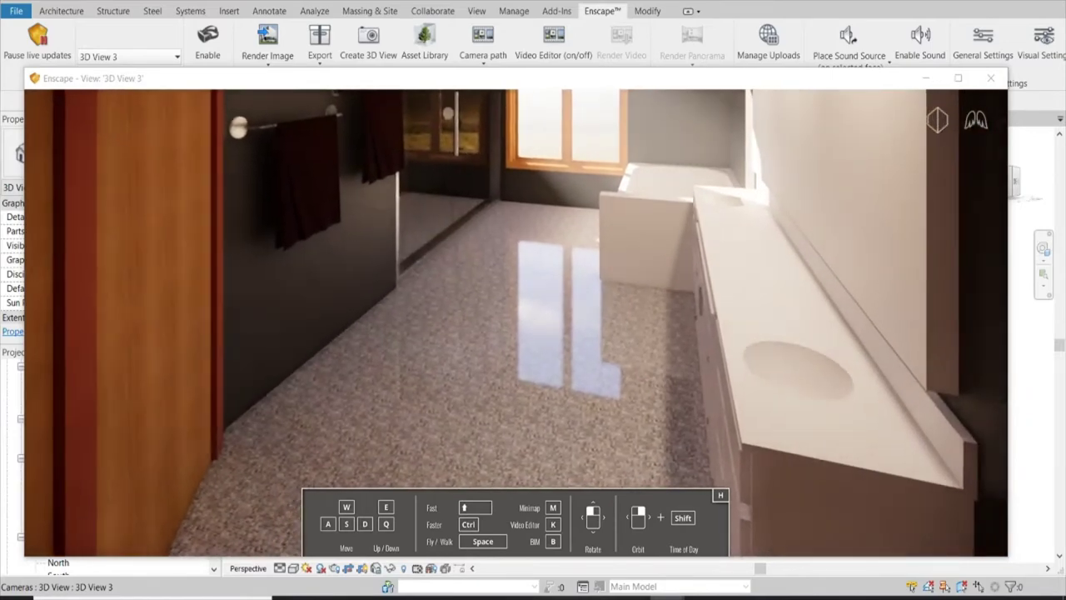
pyautogui.press('w')
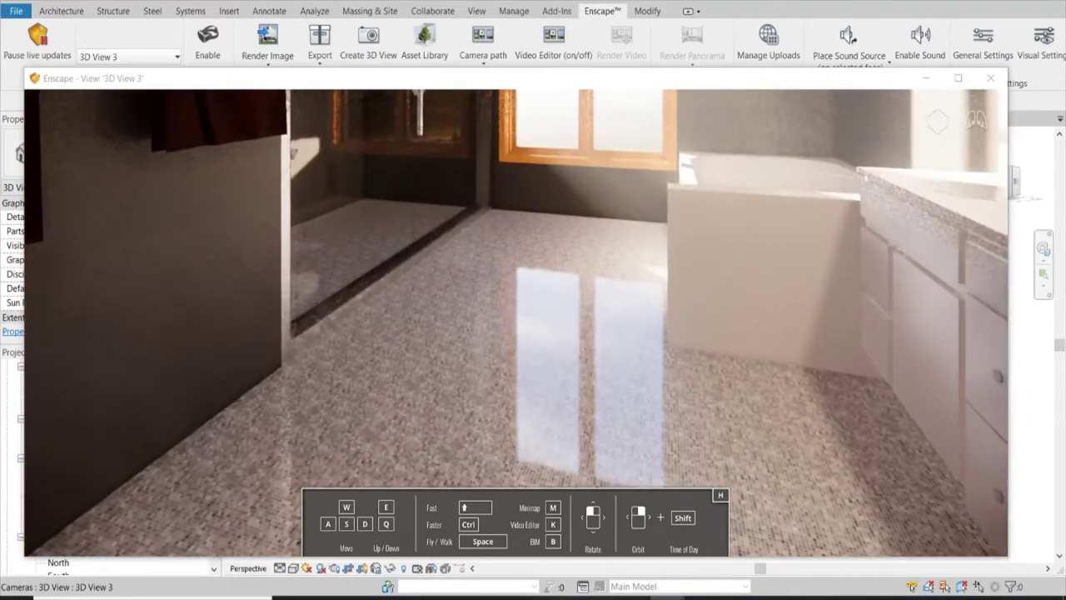
pyautogui.moveTo(533, 291); pyautogui.dragTo(533, 433)
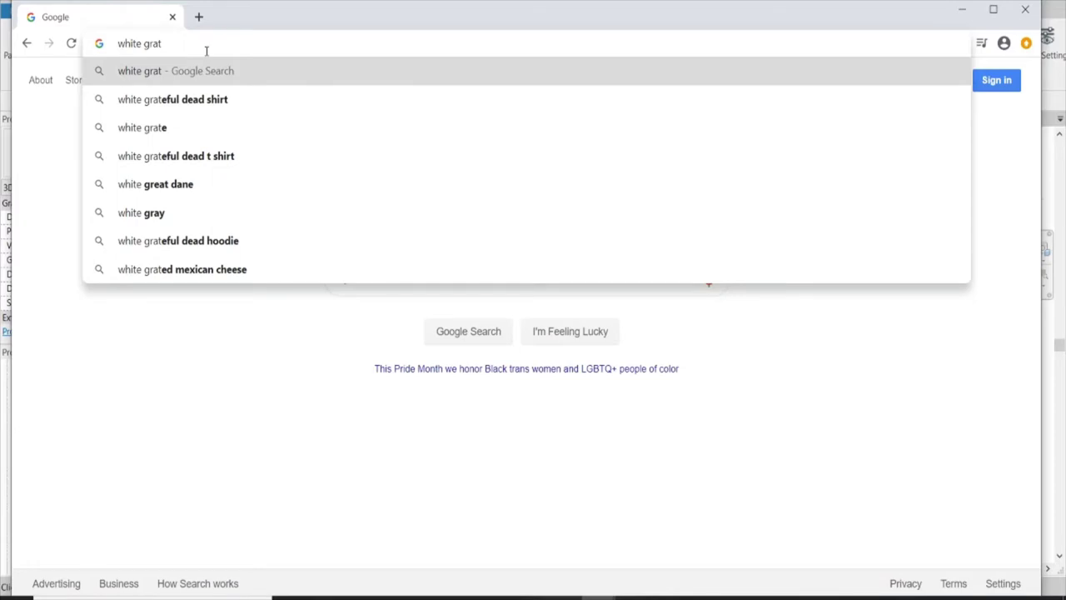
# Search Google Images for 'white gray tile' and browse the tile textures.
pyautogui.press('BackSpace')
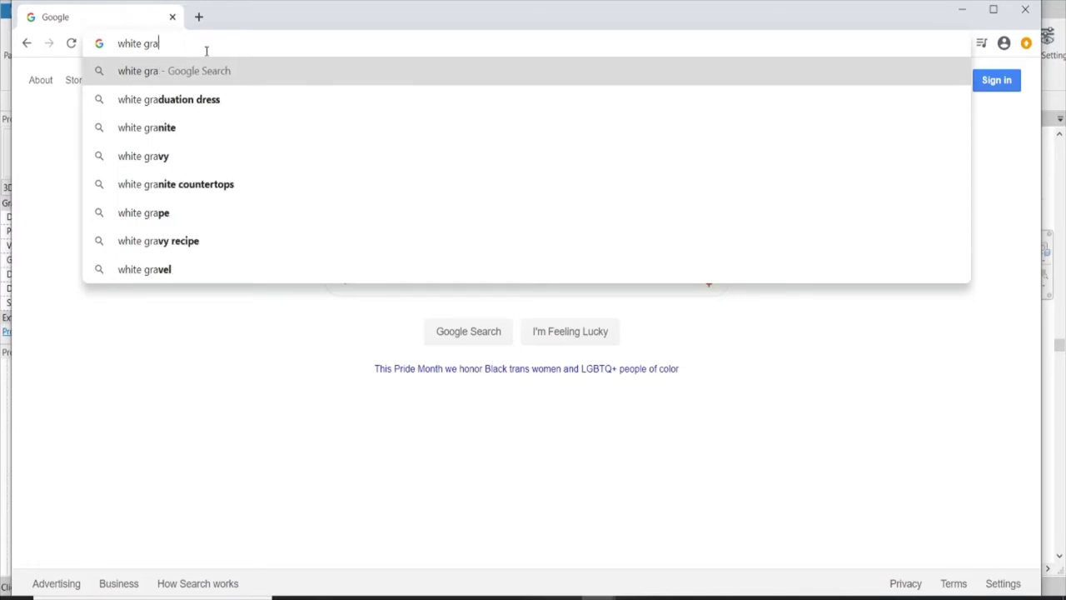
pyautogui.write('tile')
pyautogui.press('Return')
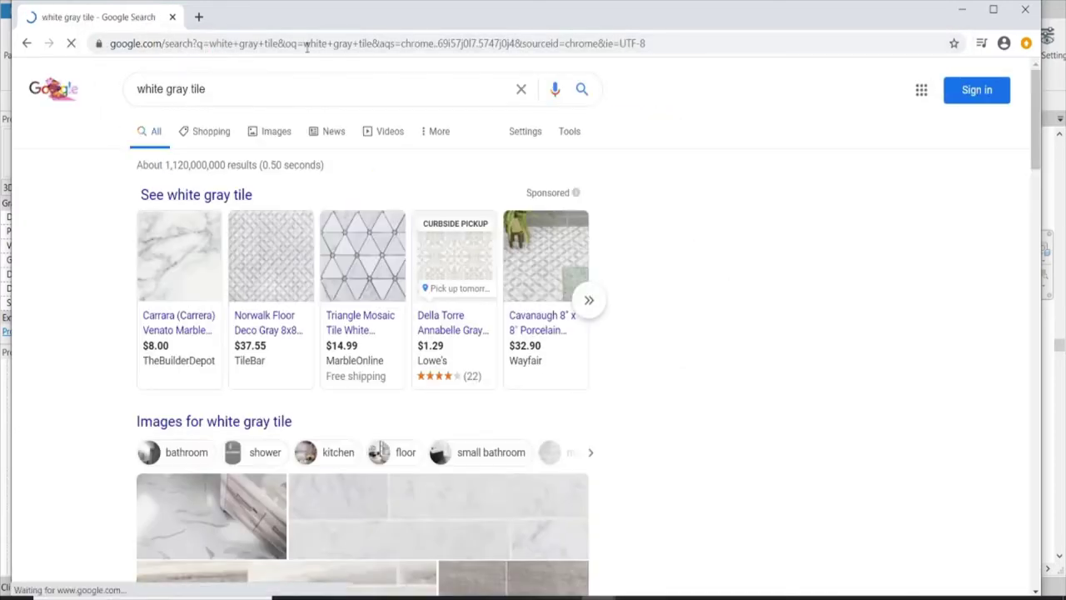
pyautogui.click(274, 135)
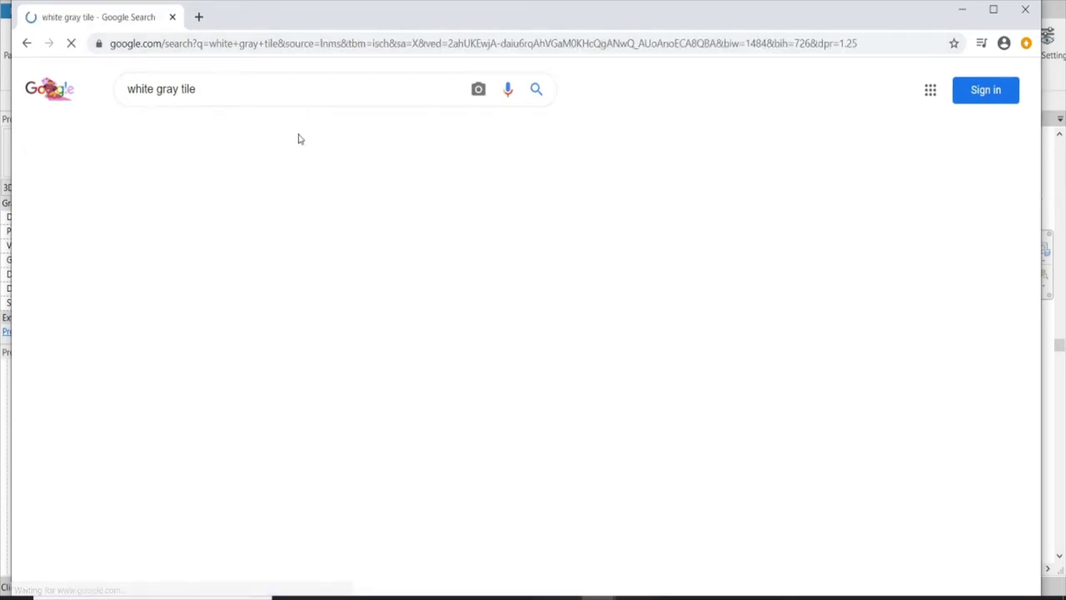
pyautogui.scroll(-2, 334, 261)
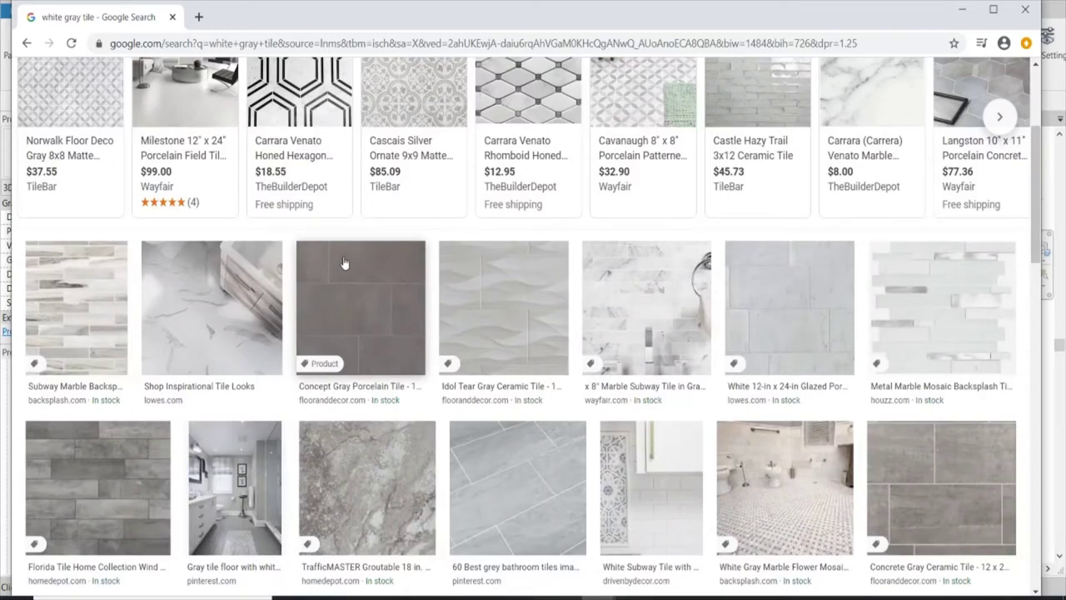
pyautogui.scroll(-2, 343, 263)
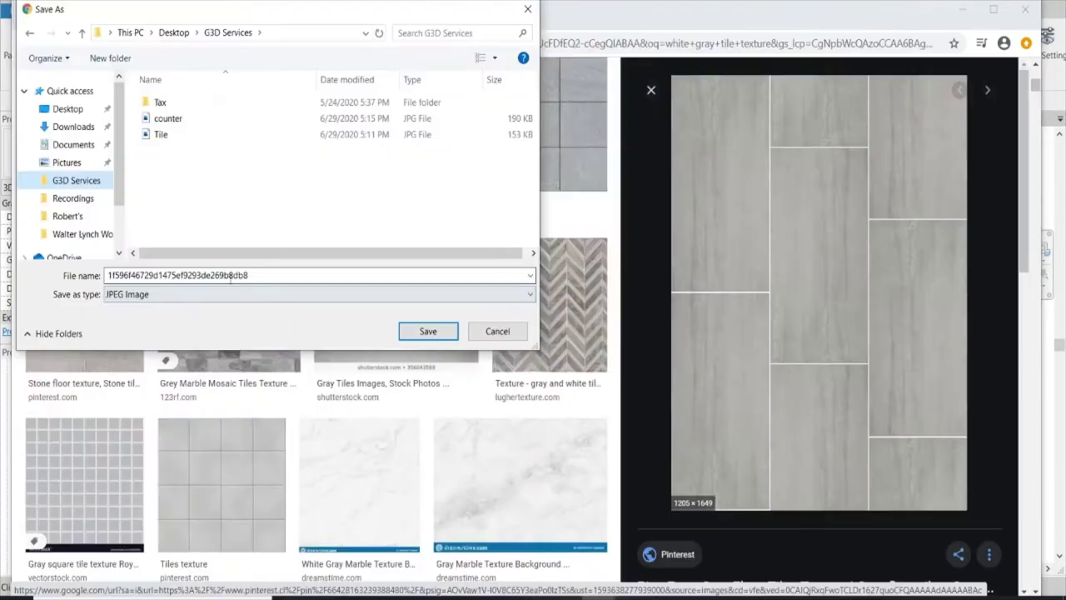
# Save the chosen gray tile texture to G3D Services as 'Tile new.jpg'.
pyautogui.doubleClick(257, 276)
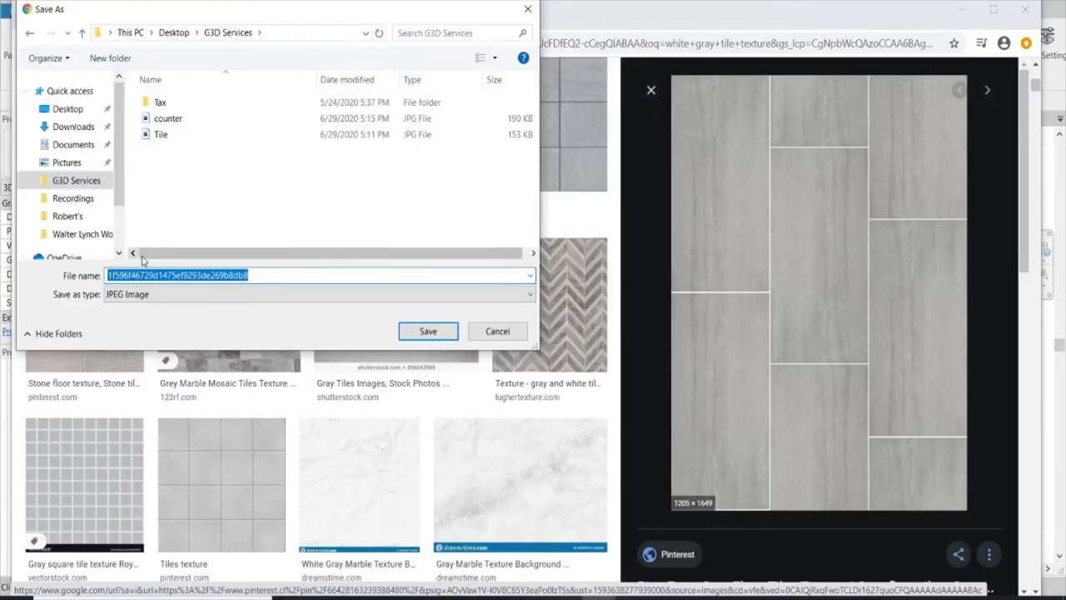
pyautogui.write('Tile')
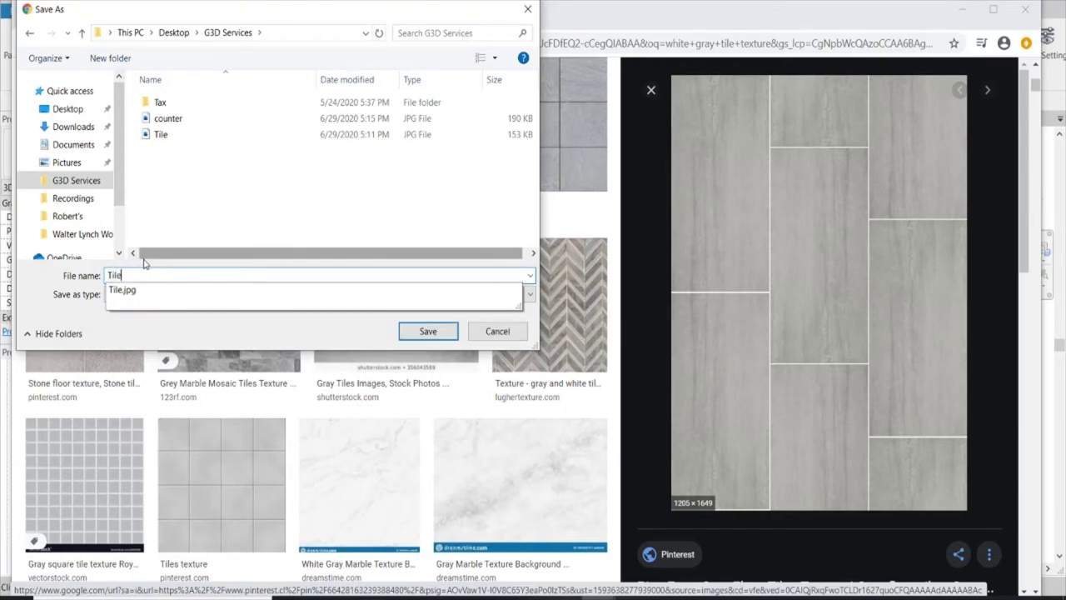
pyautogui.write(' new')
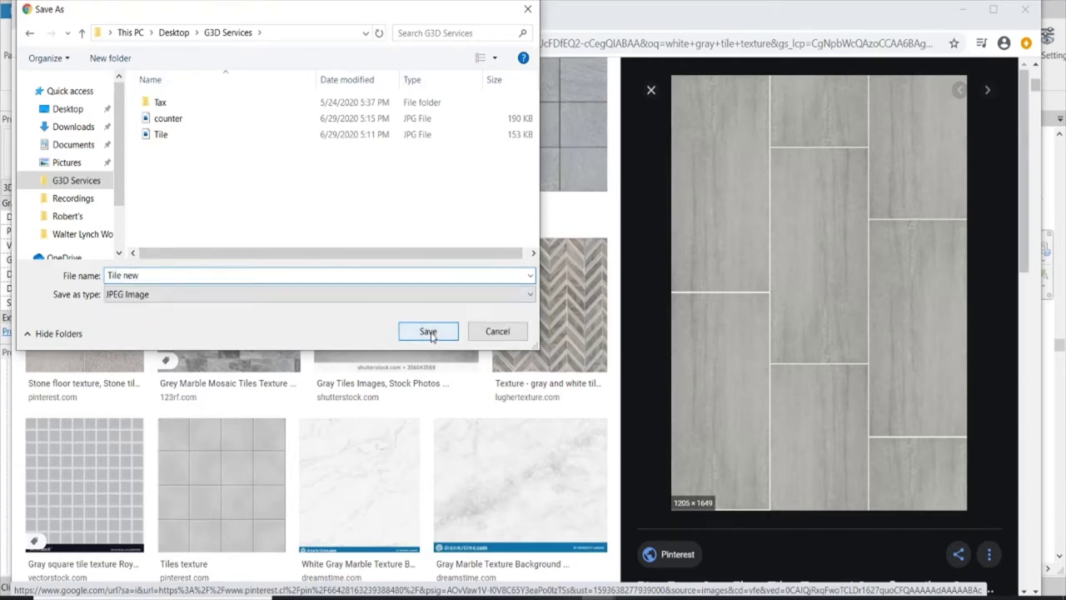
pyautogui.click(430, 333)
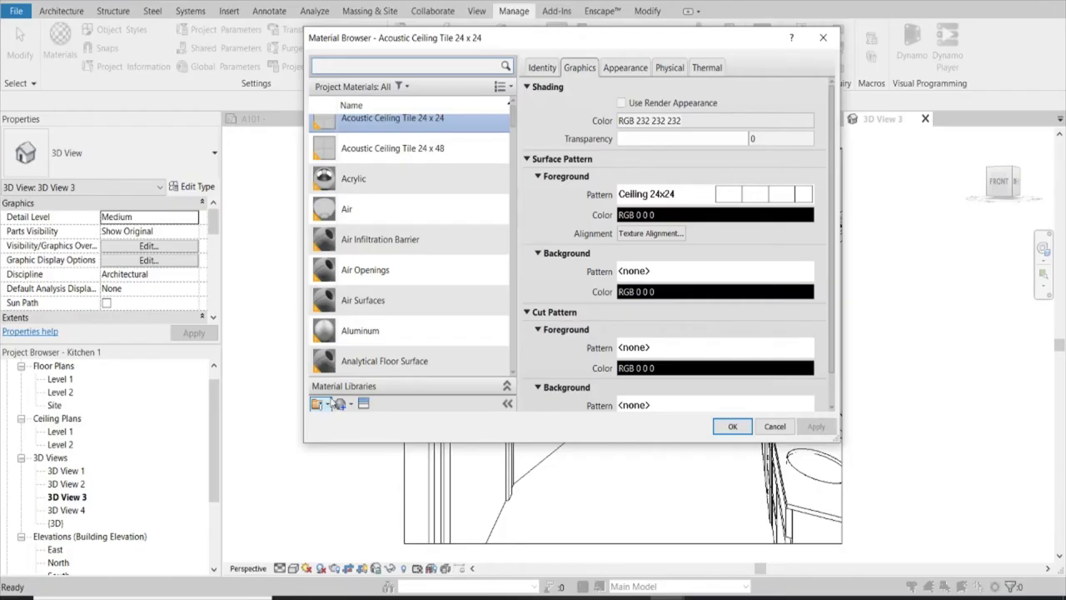
# Create a new material and rename it 'Tile NEW'.
pyautogui.click(340, 406)
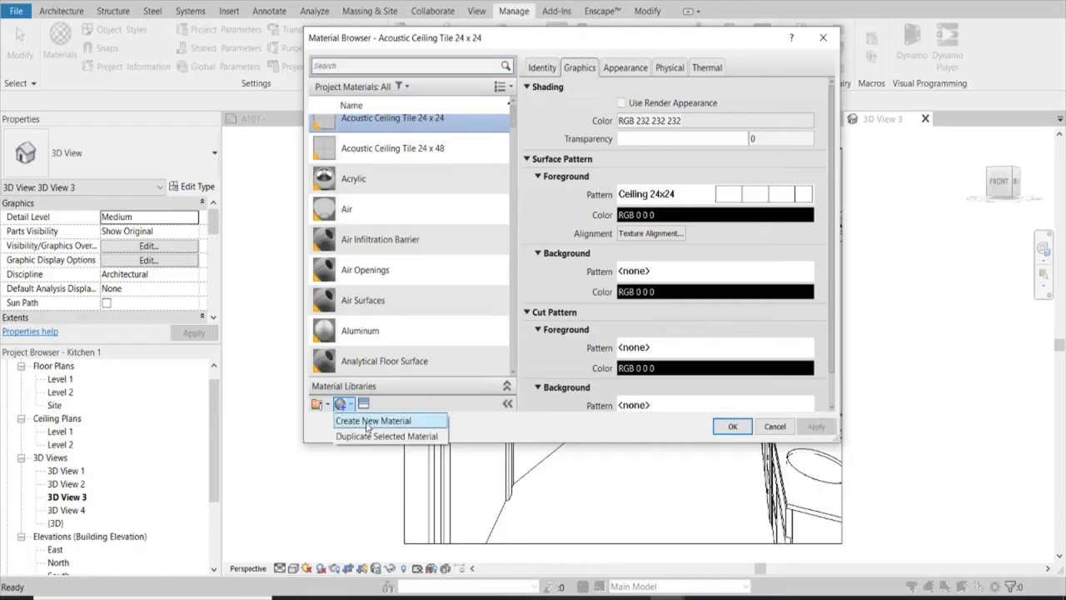
pyautogui.click(370, 422)
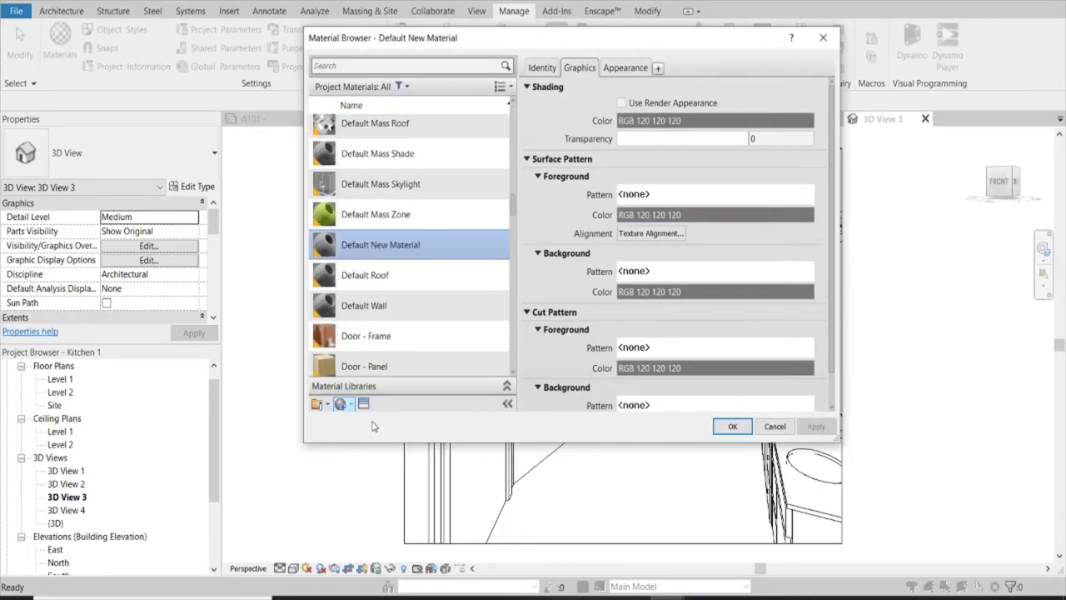
pyautogui.rightClick(395, 244)
pyautogui.click(430, 279)
pyautogui.write('Tile NEW')
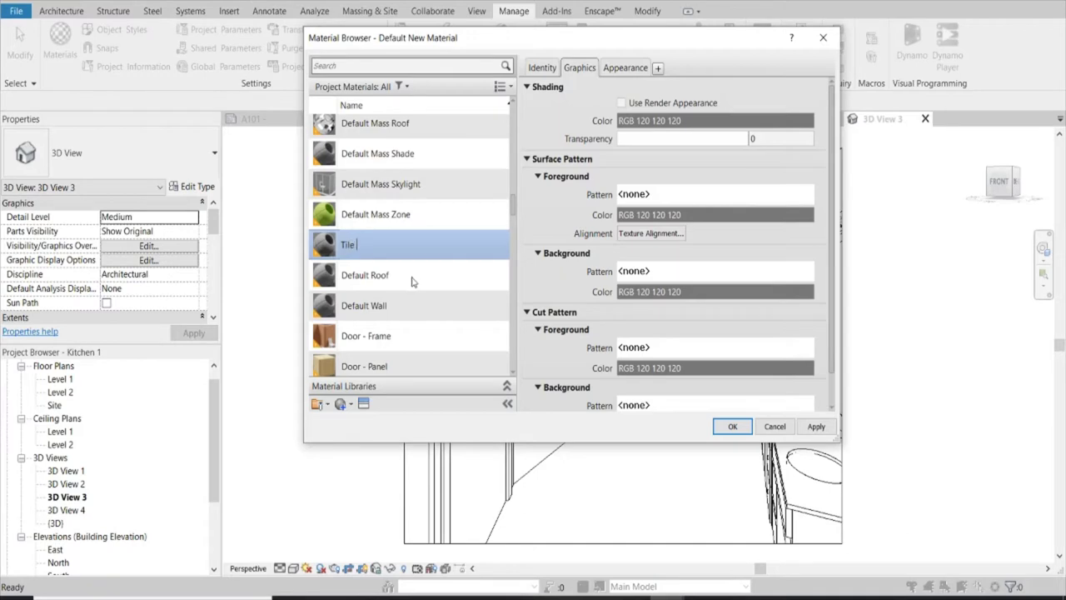
# Give Tile NEW the Tile new.jpg appearance image and start painting with PT.
pyautogui.click(625, 67)
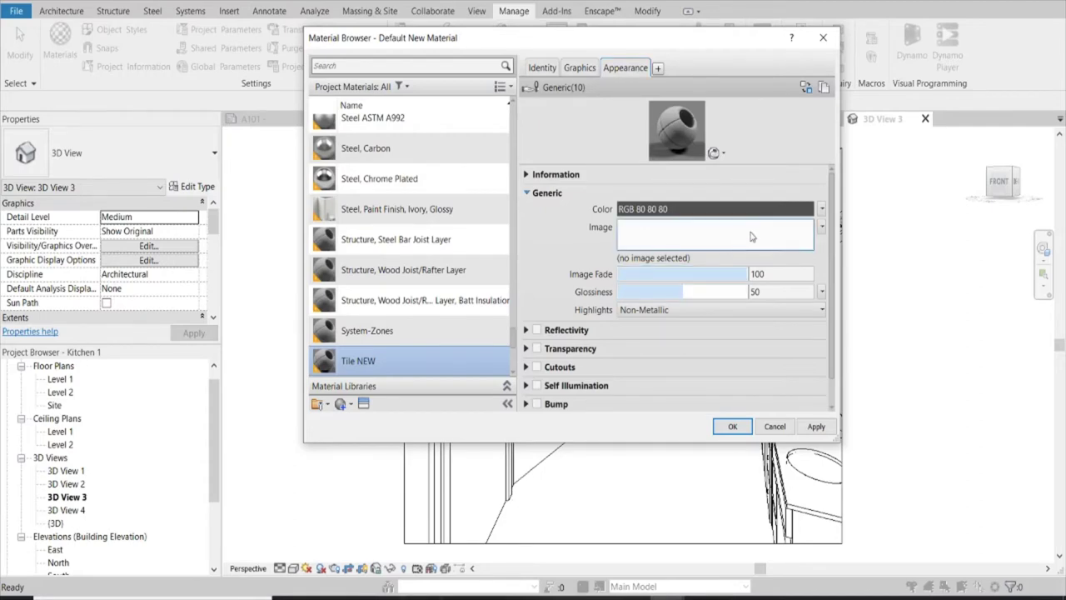
pyautogui.click(398, 181)
pyautogui.click(696, 450)
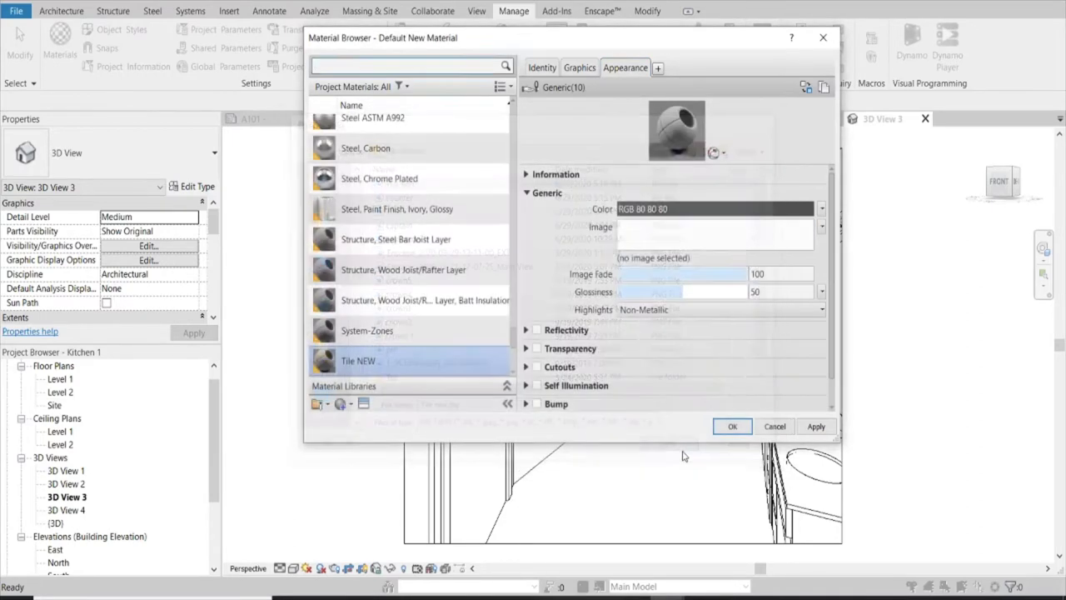
pyautogui.click(736, 428)
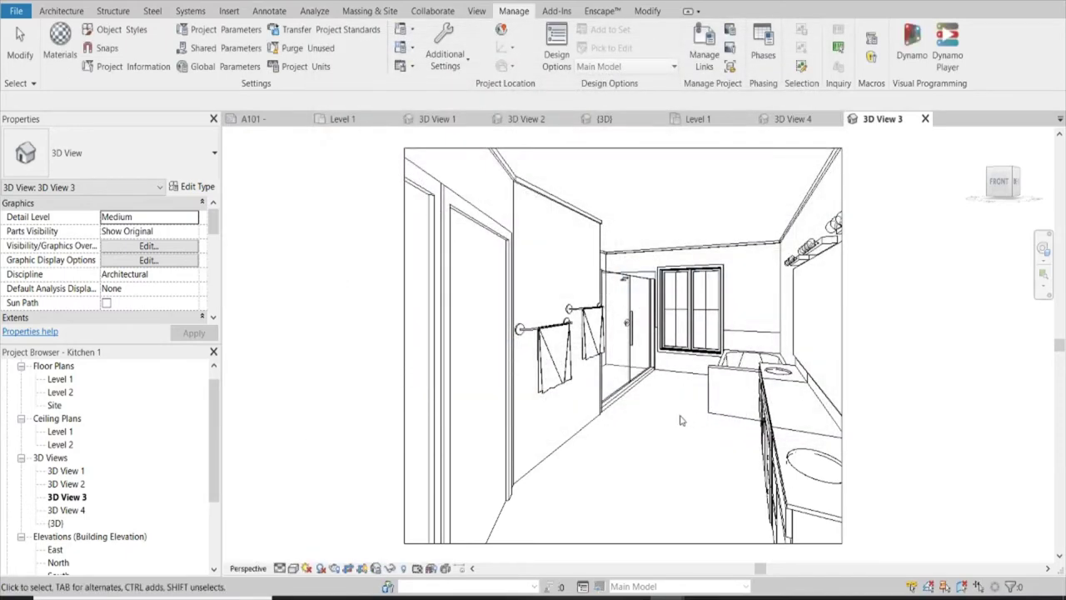
pyautogui.press('p')
pyautogui.press('t')
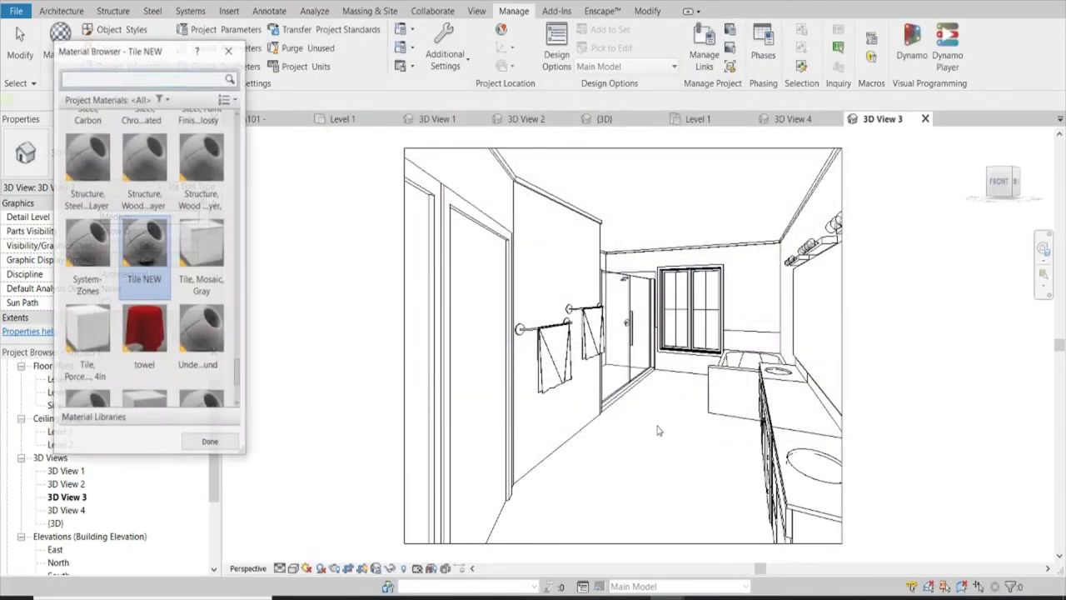
# Paint the bathroom floor with Tile NEW and view it in the Enscape render.
pyautogui.click(606, 488)
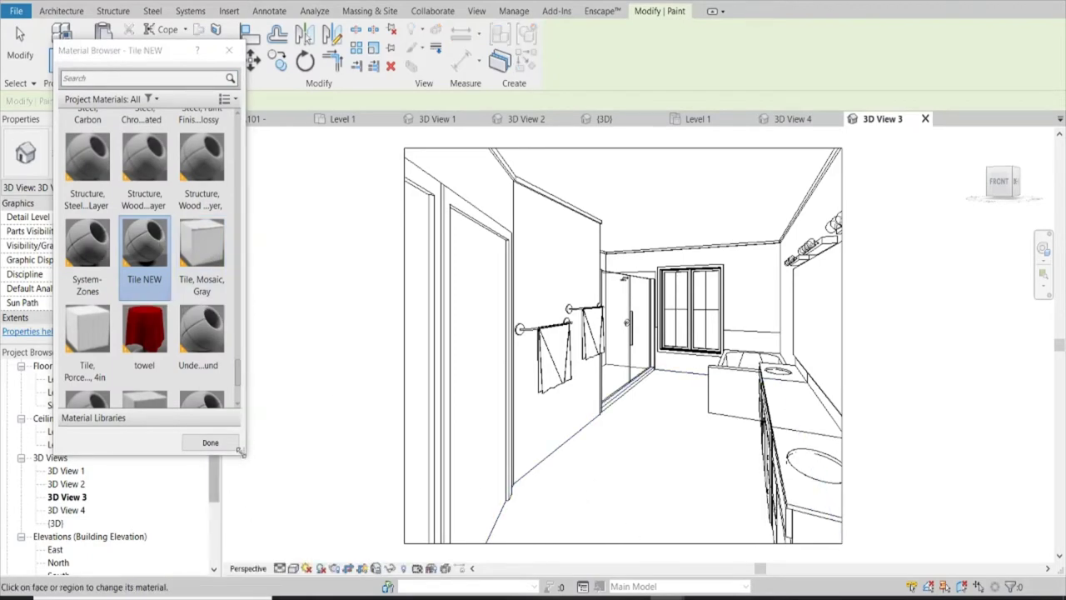
pyautogui.click(210, 442)
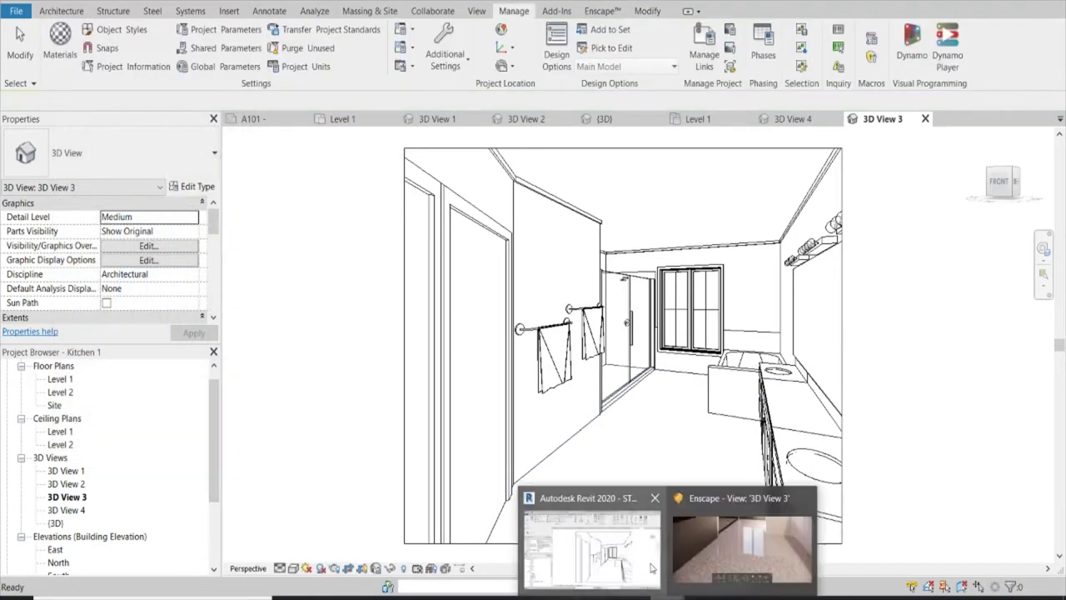
pyautogui.click(791, 540)
pyautogui.press('w')
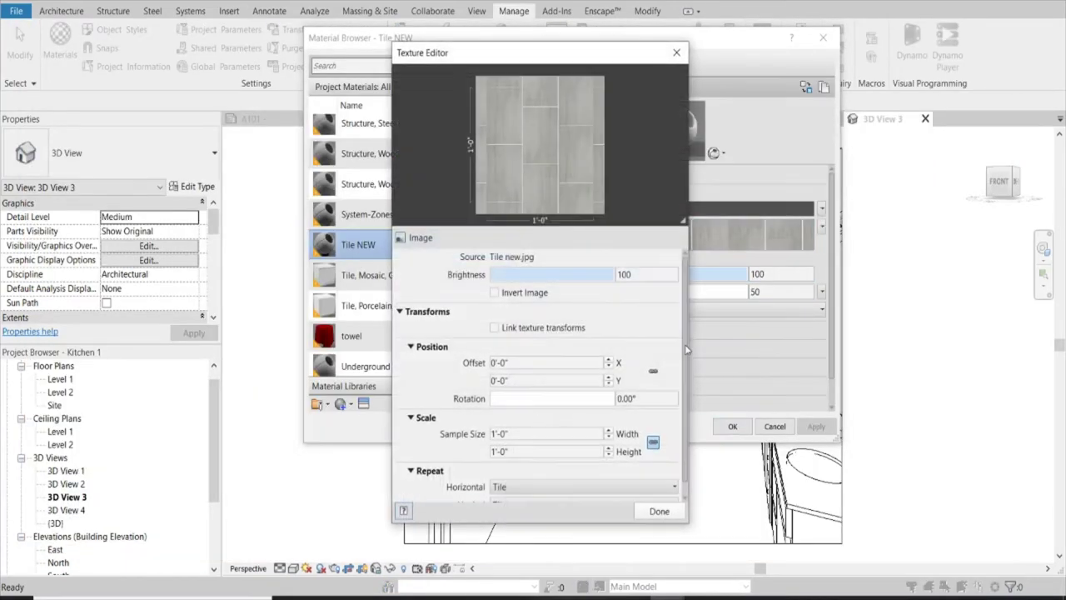
# Set Tile NEW's texture sample size to 3'-0" by 3'-0" and apply it.
pyautogui.doubleClick(516, 435)
pyautogui.write("3'")
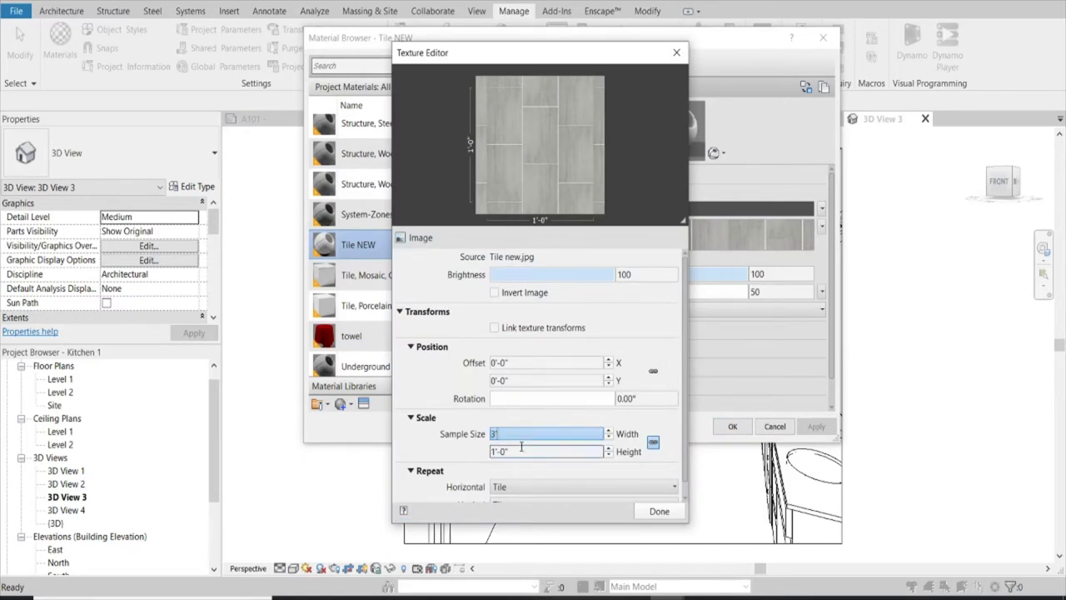
pyautogui.press('Tab')
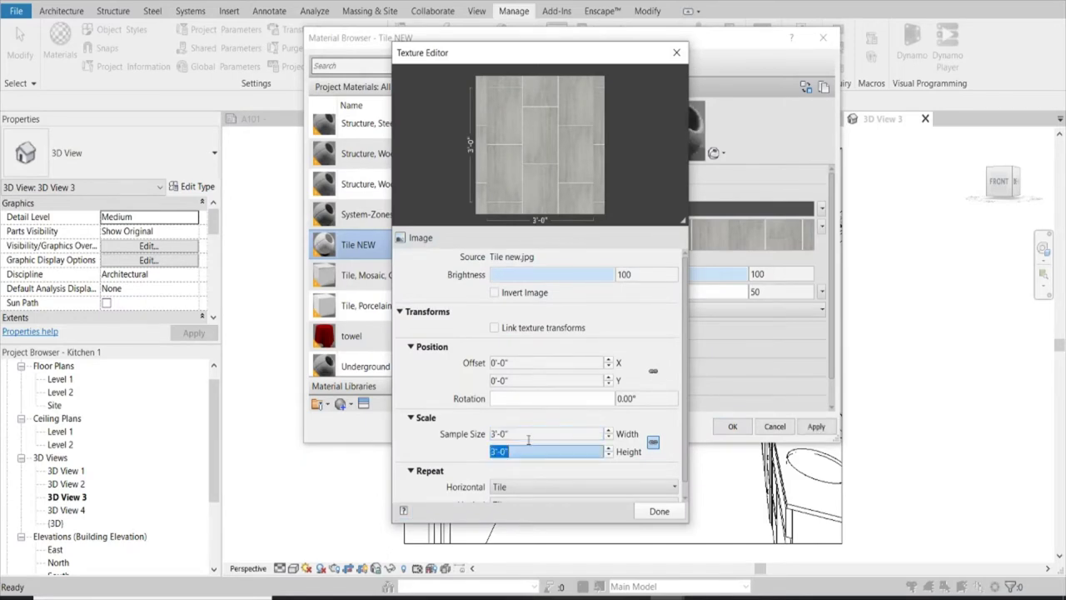
pyautogui.click(657, 511)
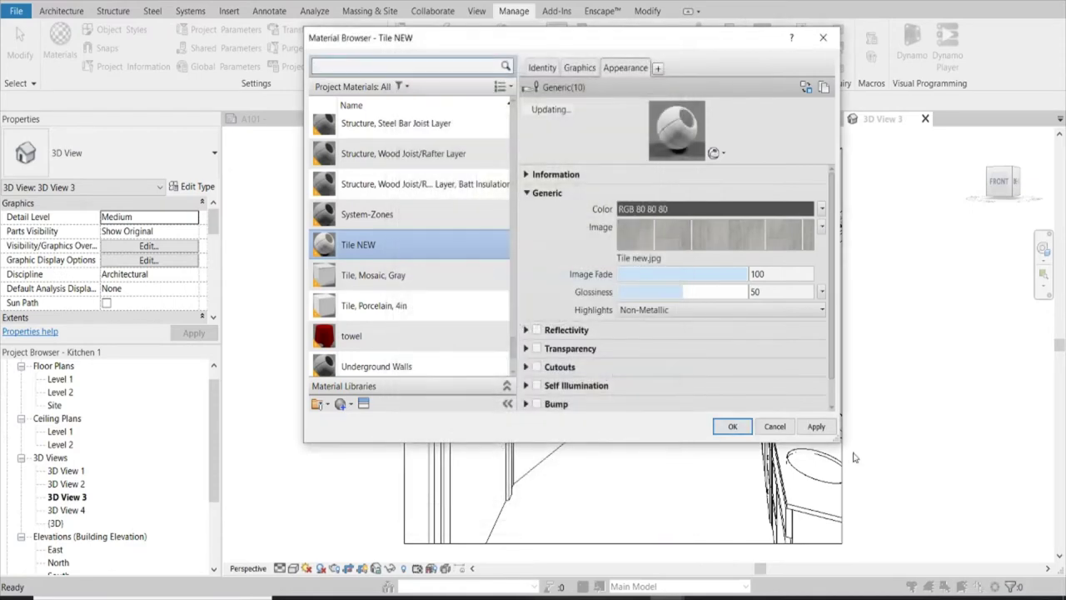
pyautogui.click(812, 426)
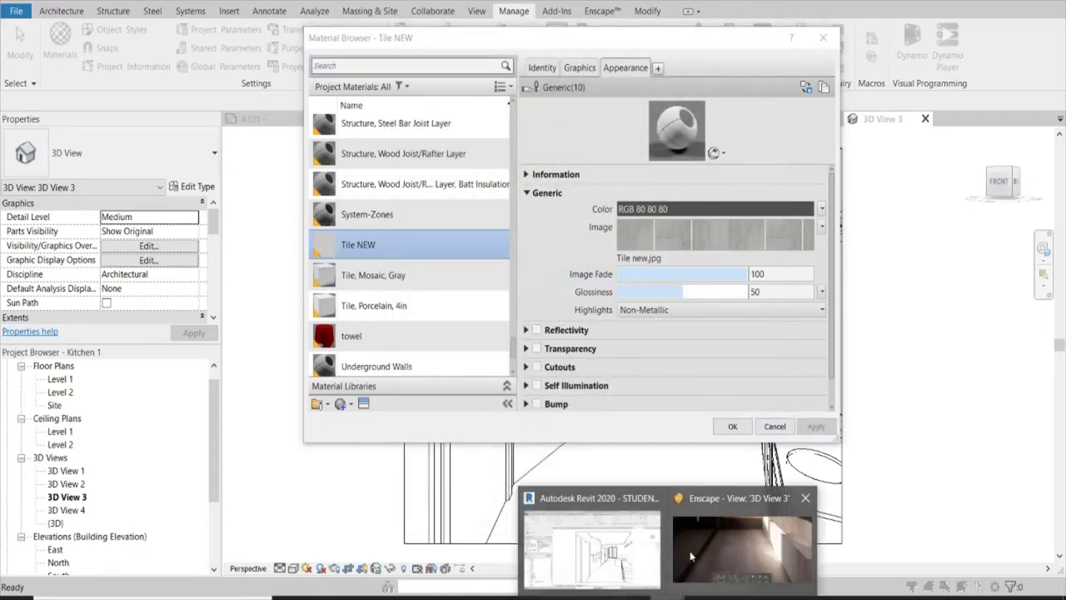
pyautogui.click(692, 550)
pyautogui.press('s')
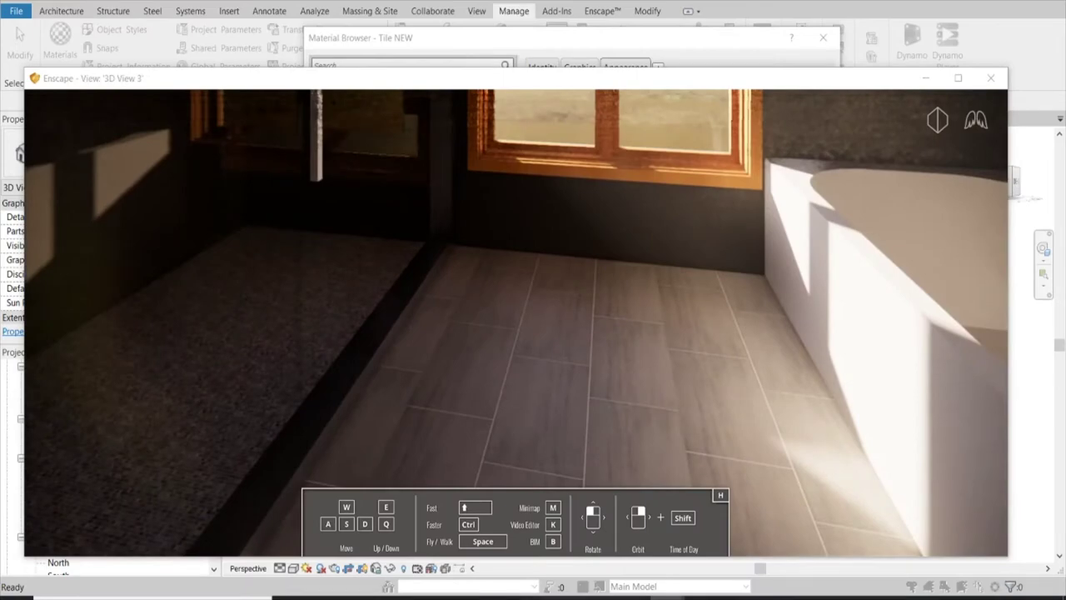
pyautogui.press('s')
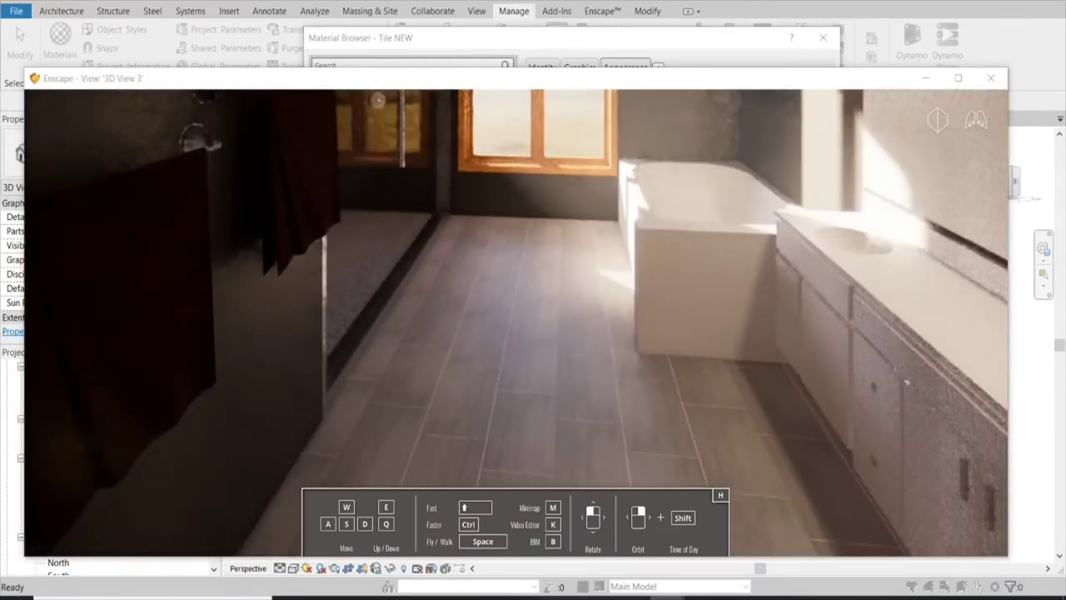
pyautogui.press('s')
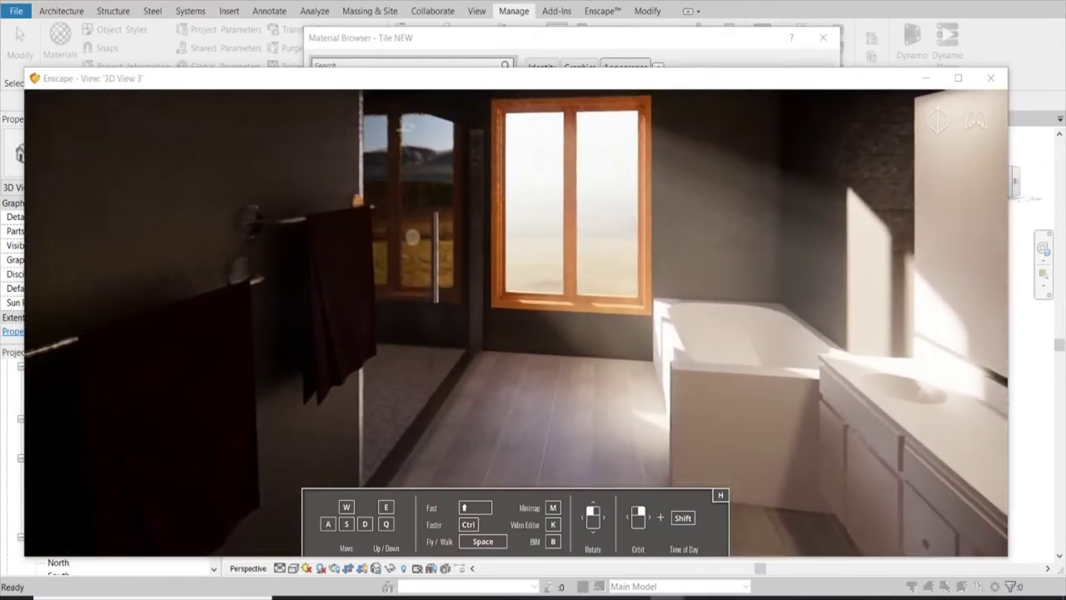
pyautogui.moveTo(554, 337); pyautogui.dragTo(483, 300)
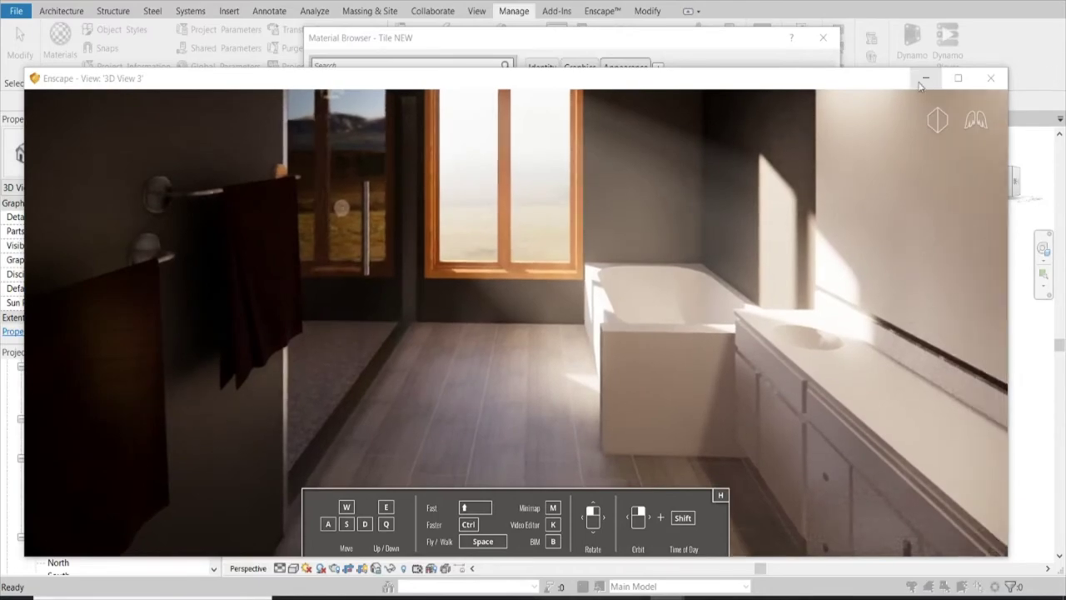
pyautogui.press('w')
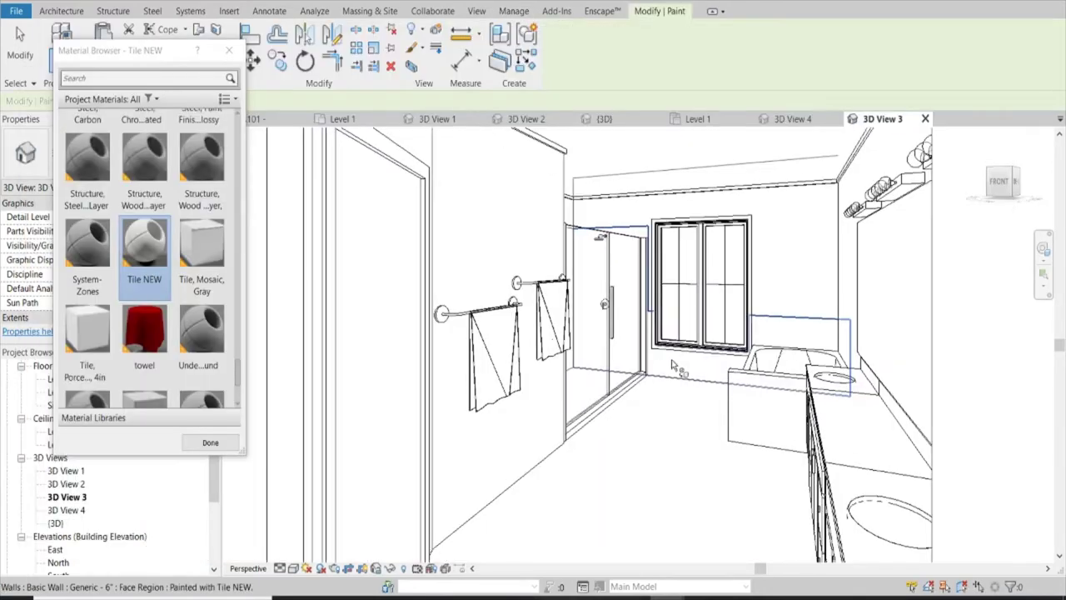
# Finish painting the shower wall faces with Tile NEW.
pyautogui.scroll(2, 600, 333)
pyautogui.scroll(2, 533, 304)
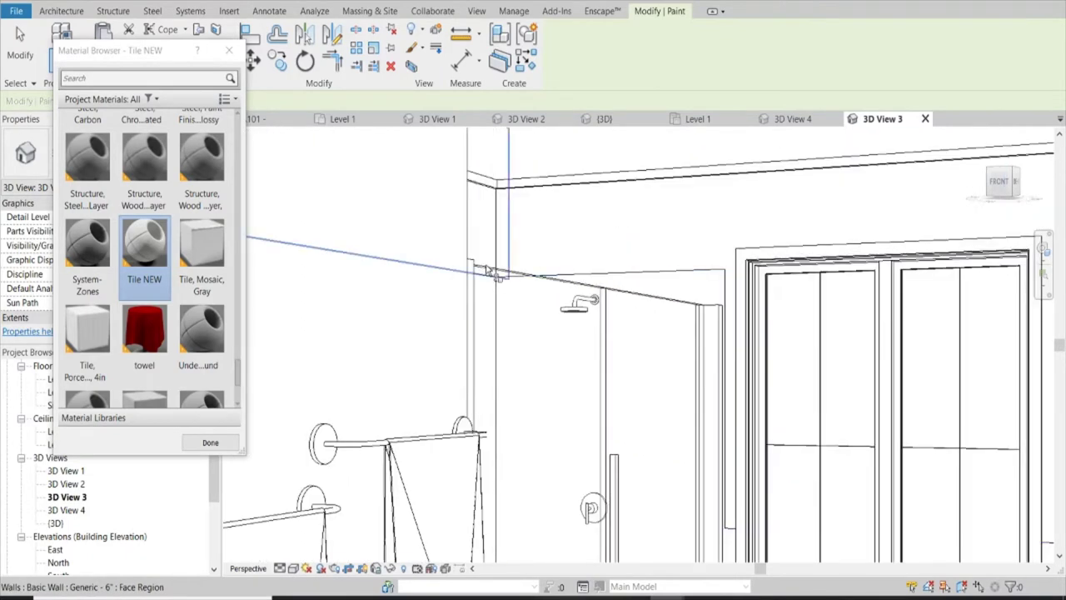
pyautogui.scroll(2, 481, 282)
pyautogui.scroll(1, 480, 282)
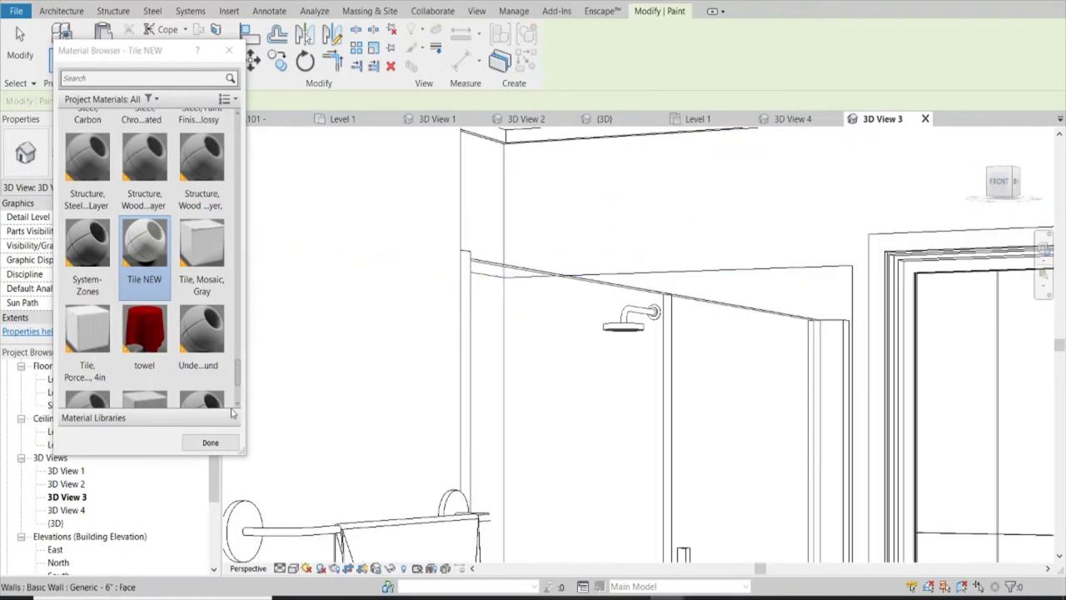
pyautogui.click(210, 442)
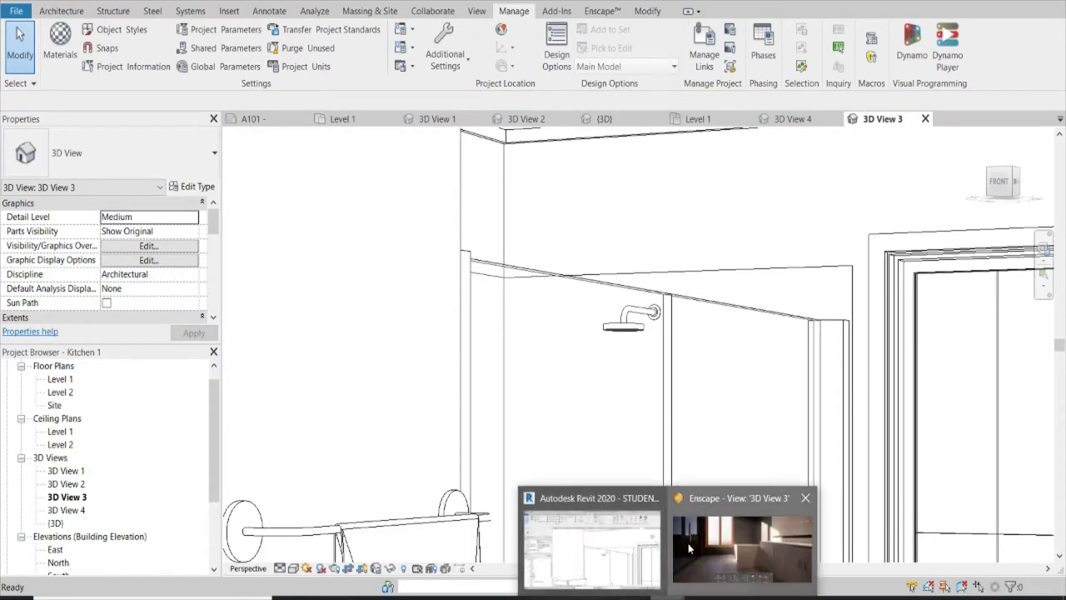
# Orbit the Enscape render to view the tiled floor beside the tub.
pyautogui.click(690, 545)
pyautogui.moveTo(533, 317); pyautogui.dragTo(417, 317)
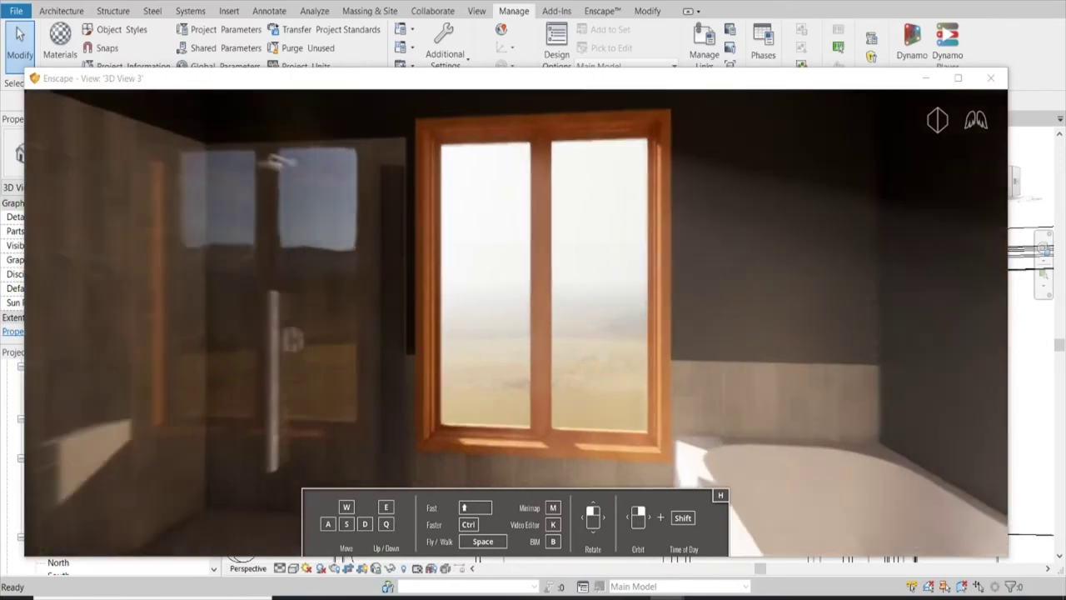
pyautogui.moveTo(533, 317)
pyautogui.mouseDown()
pyautogui.moveTo(516, 349)
pyautogui.moveTo(450, 274)
pyautogui.mouseUp()
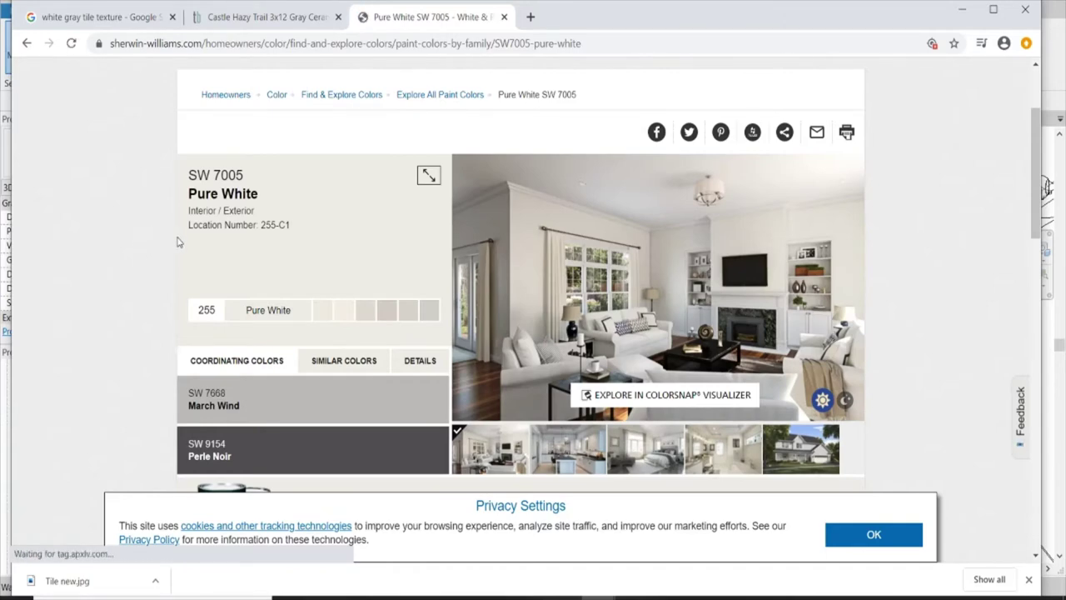
# Read Pure White's RGB 237/236/230 (hex #edece6), then create a new blank Revit material.
pyautogui.click(418, 364)
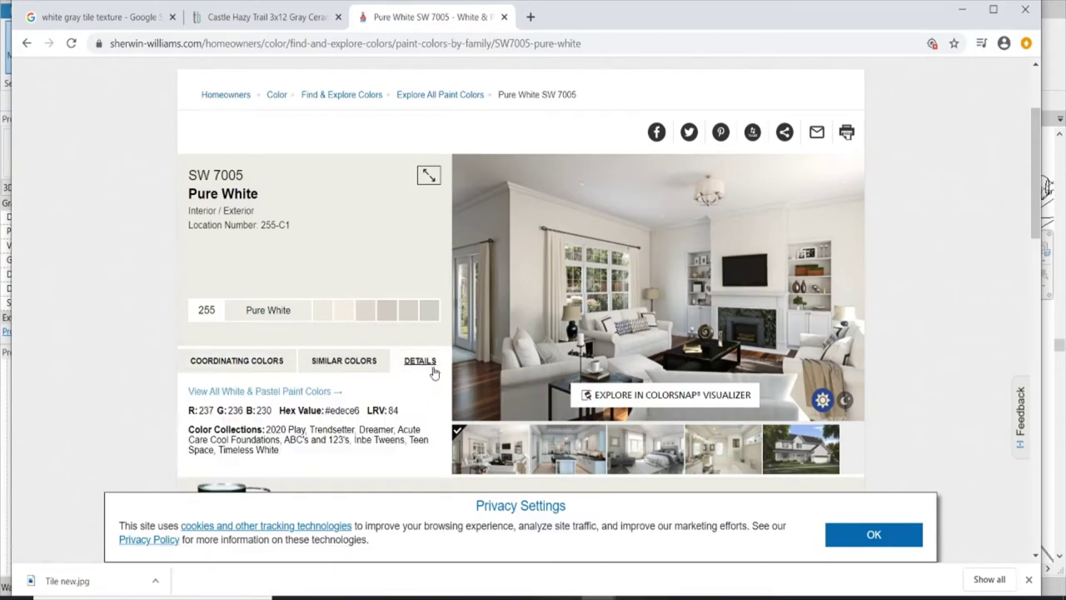
pyautogui.scroll(-1, 161, 315)
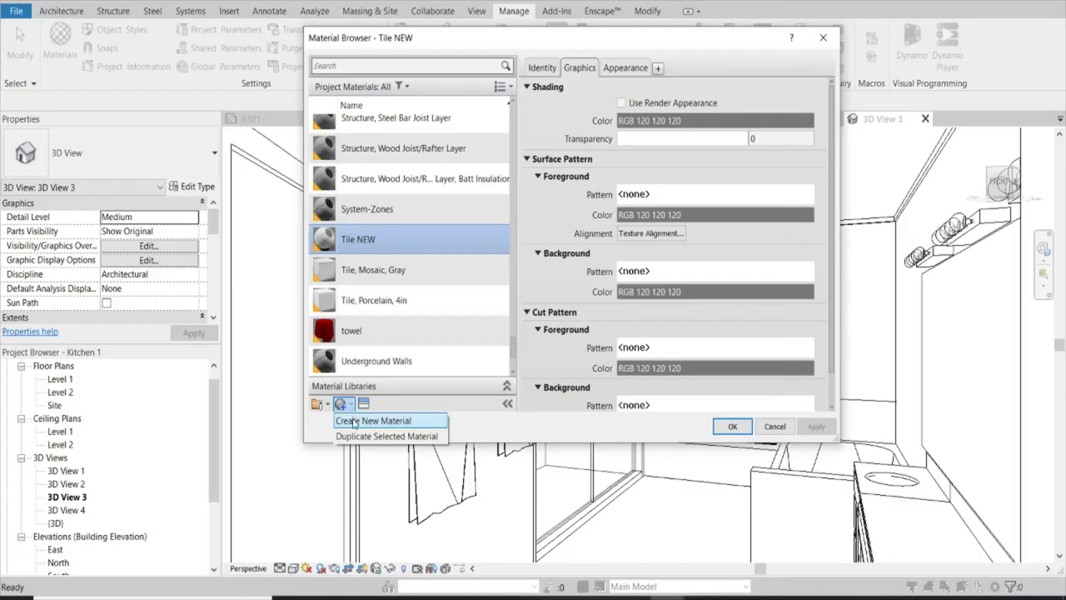
pyautogui.click(379, 418)
# Rename the new material to 'Pure WHITE SW7005'.
pyautogui.rightClick(371, 240)
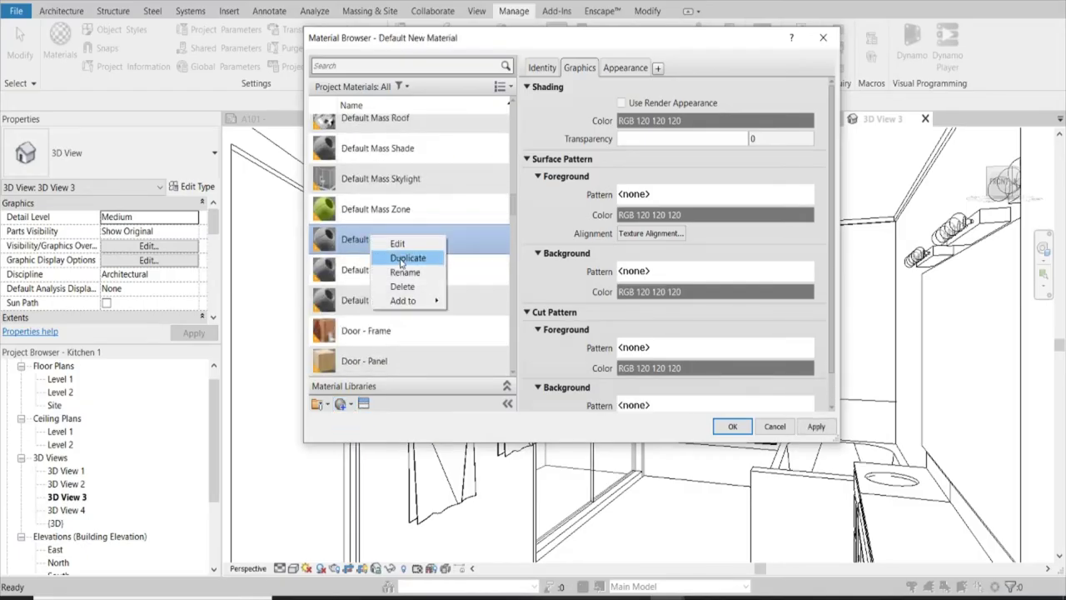
pyautogui.click(413, 275)
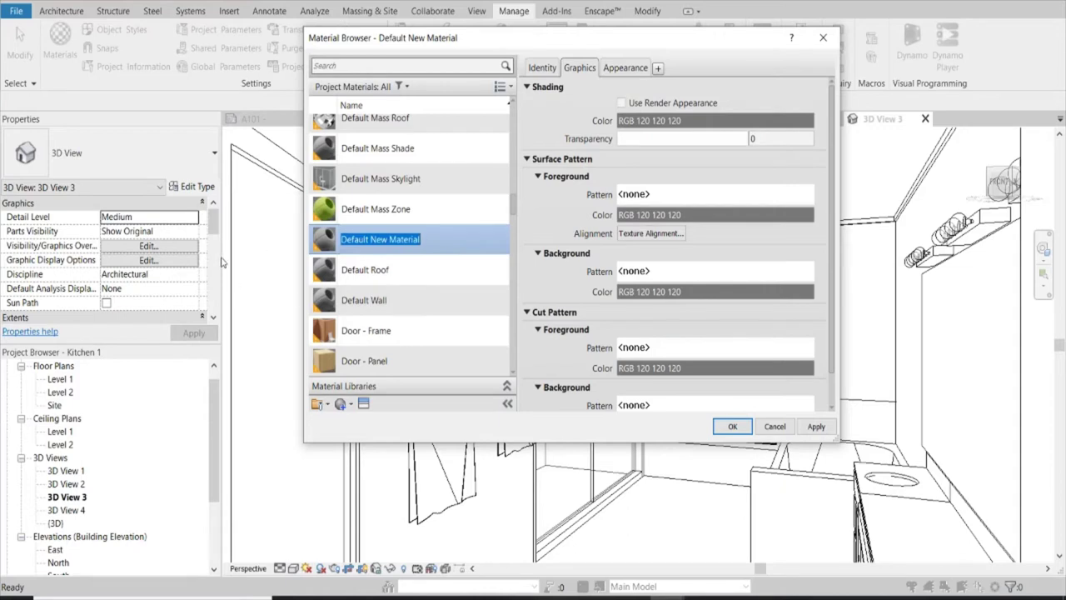
pyautogui.write('Pure WHITE SW7005')
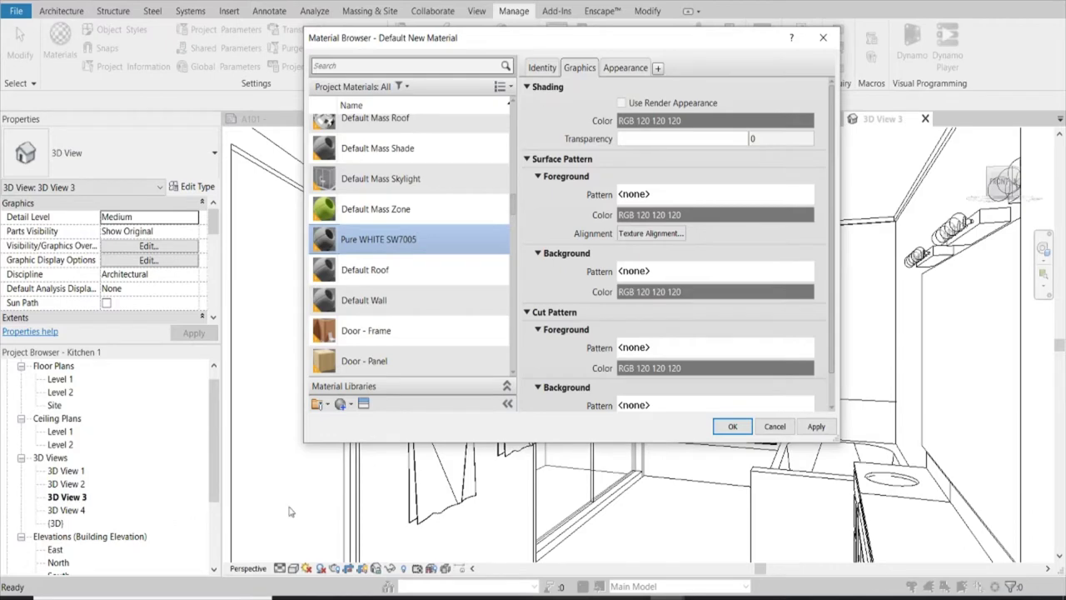
# Set its appearance colour, entering red 237 and green 236.
pyautogui.click(626, 69)
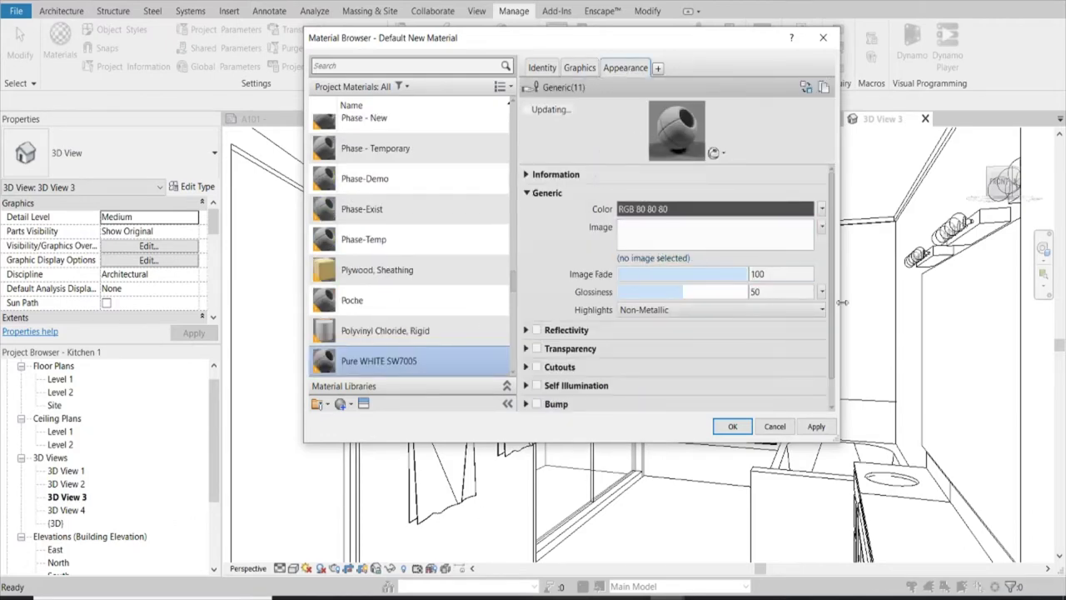
pyautogui.click(670, 209)
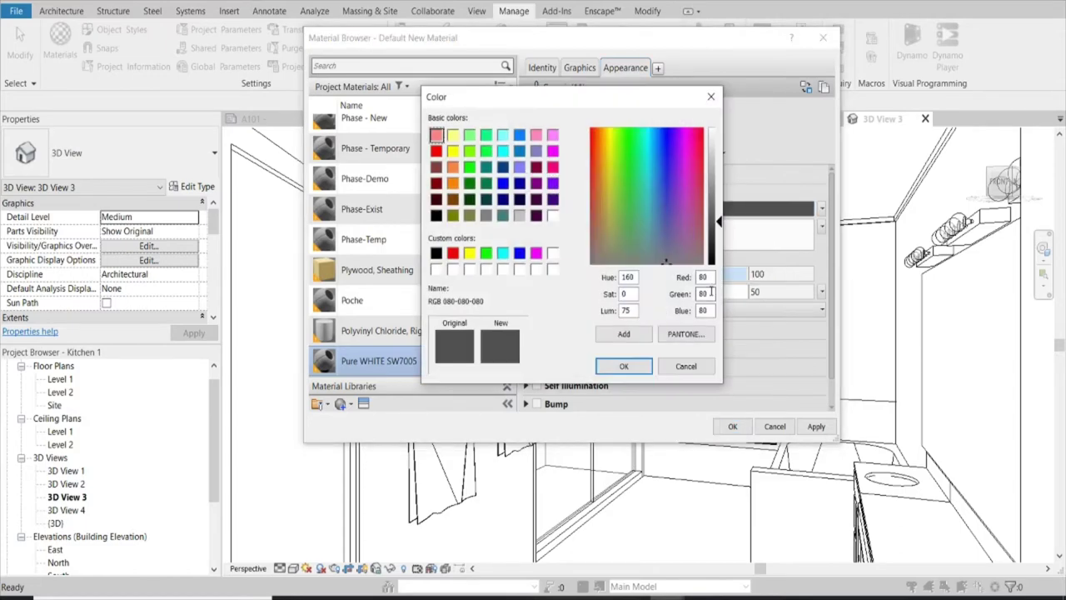
pyautogui.write('237')
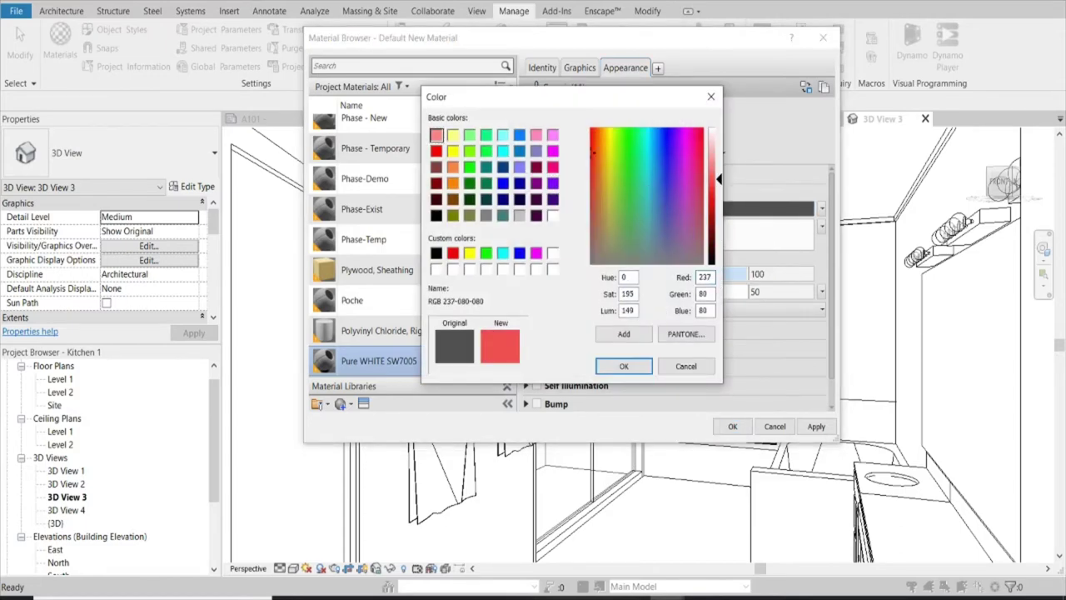
pyautogui.write('6')
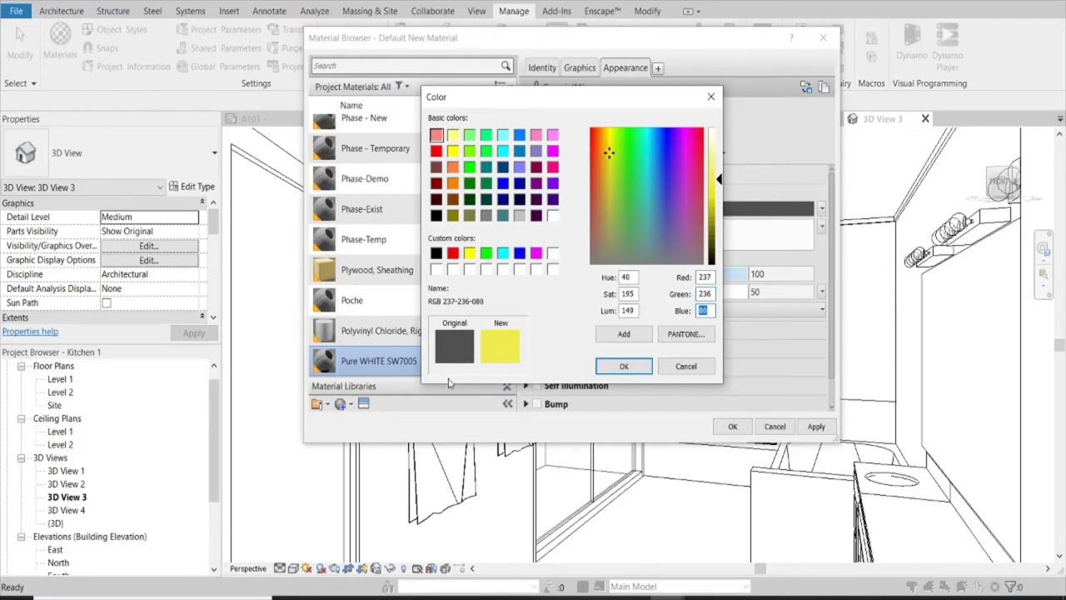
pyautogui.write('t')
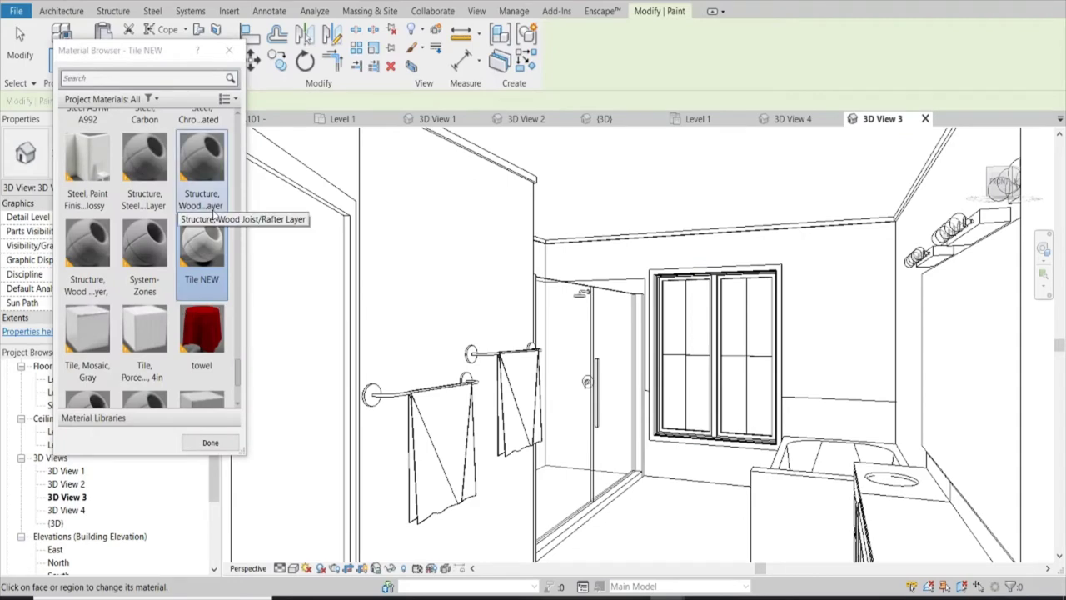
# Zoom in and out to frame the bathroom wall to be painted.
pyautogui.scroll(3, 210, 240)
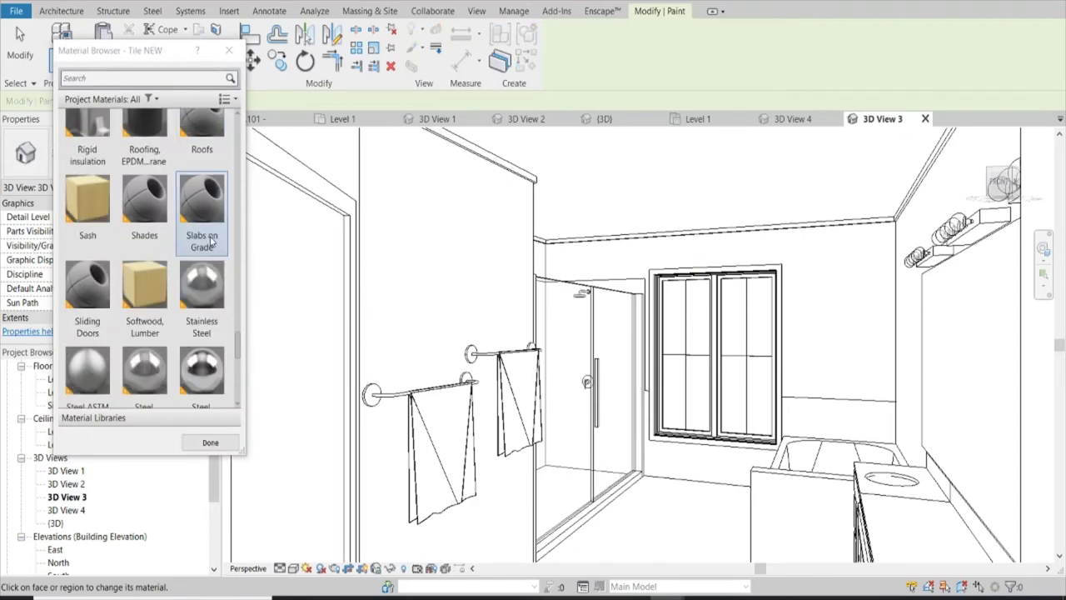
pyautogui.scroll(5, 211, 239)
pyautogui.scroll(5, 211, 240)
pyautogui.scroll(5, 213, 241)
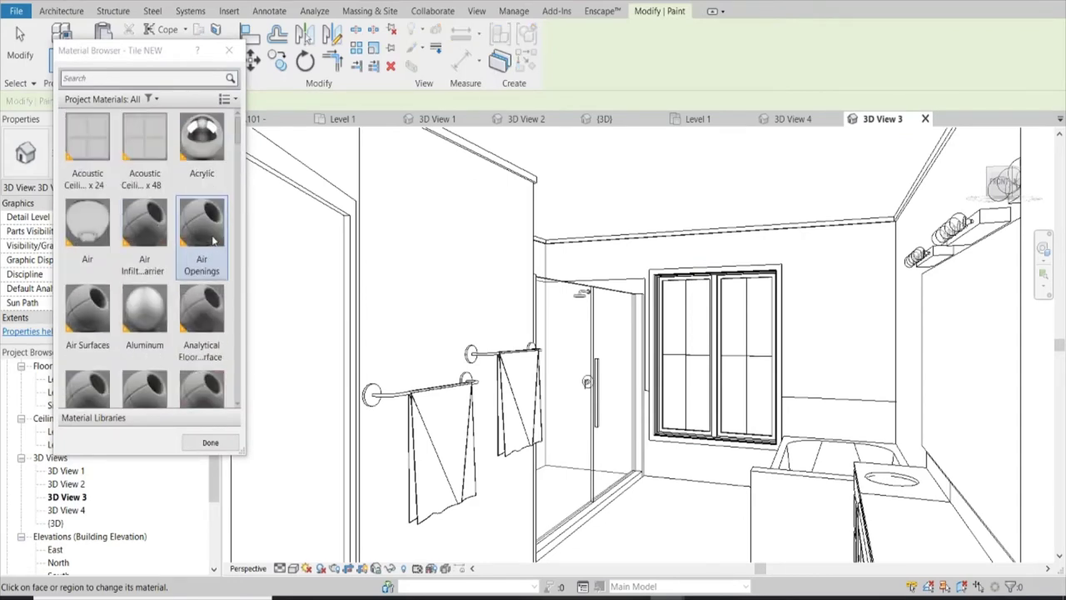
pyautogui.scroll(-3, 200, 248)
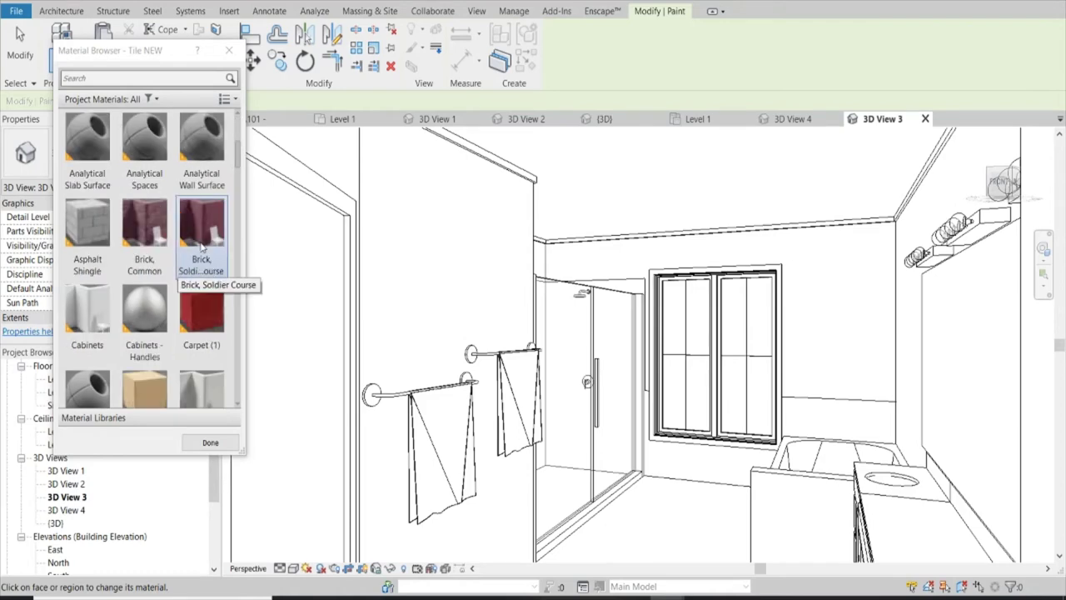
pyautogui.scroll(-3, 202, 246)
pyautogui.scroll(-3, 202, 246)
pyautogui.scroll(-3, 202, 246)
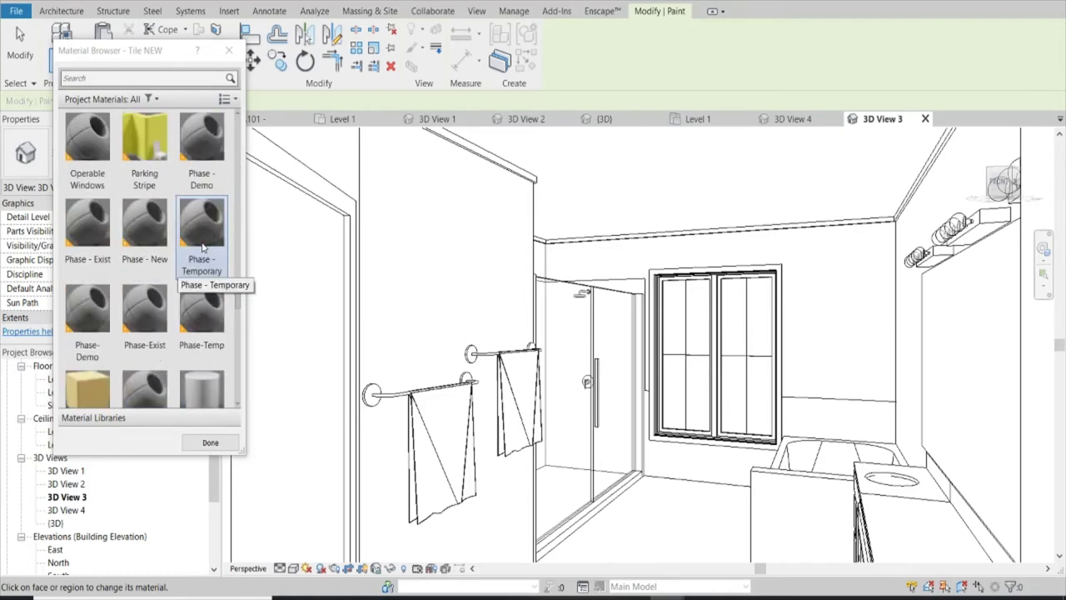
pyautogui.scroll(-3, 202, 247)
pyautogui.scroll(-3, 203, 247)
pyautogui.scroll(-3, 204, 246)
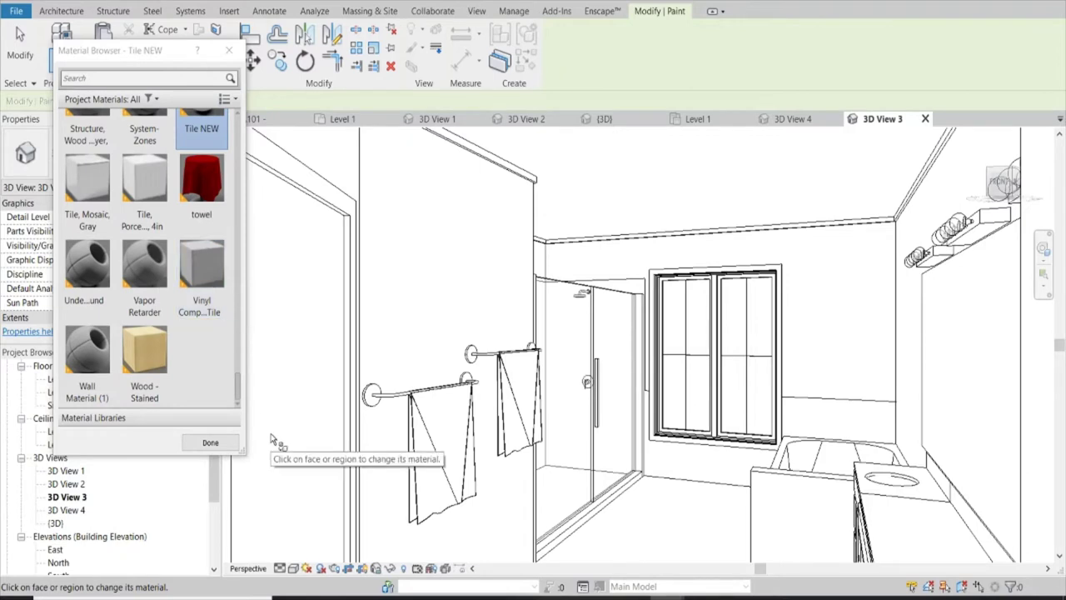
pyautogui.scroll(3, 223, 356)
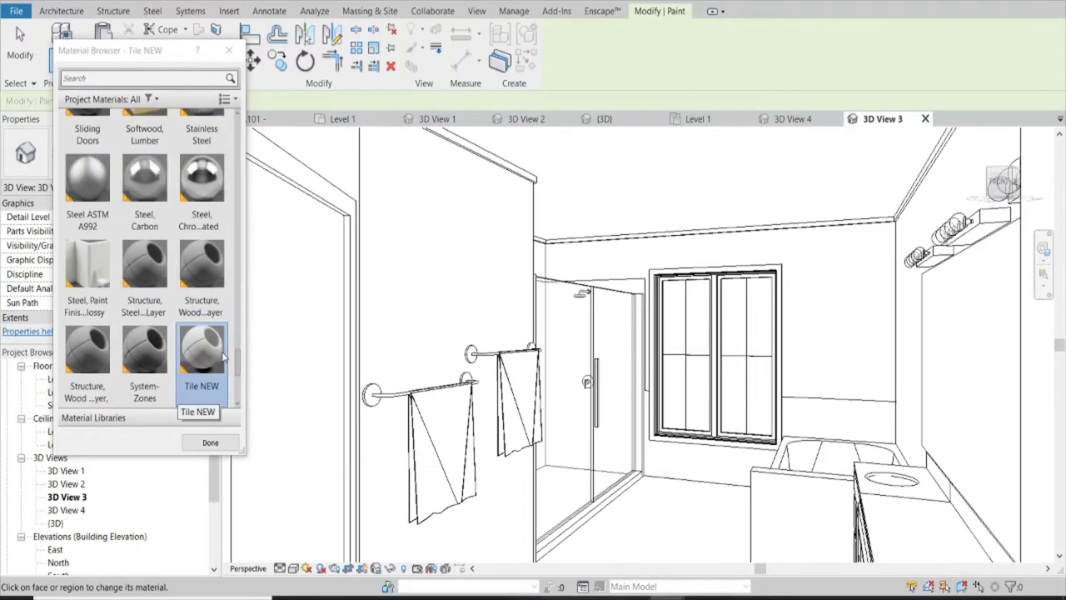
pyautogui.scroll(3, 222, 356)
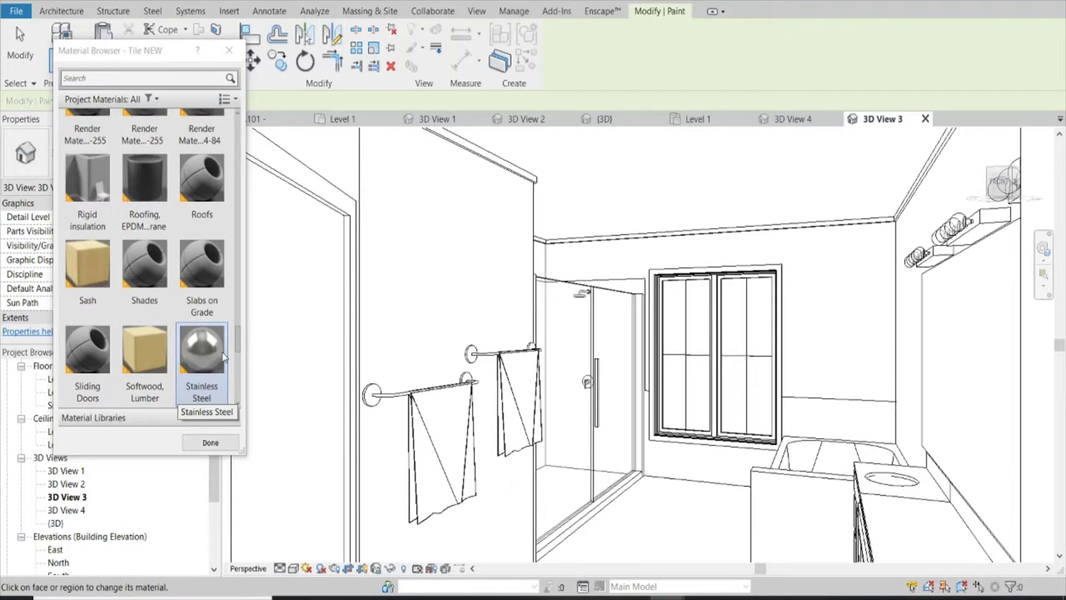
pyautogui.scroll(10, 222, 357)
# Search materials for 7005 and paint the wall face with Pure WHITE SW7005.
pyautogui.click(119, 76)
pyautogui.write('7005')
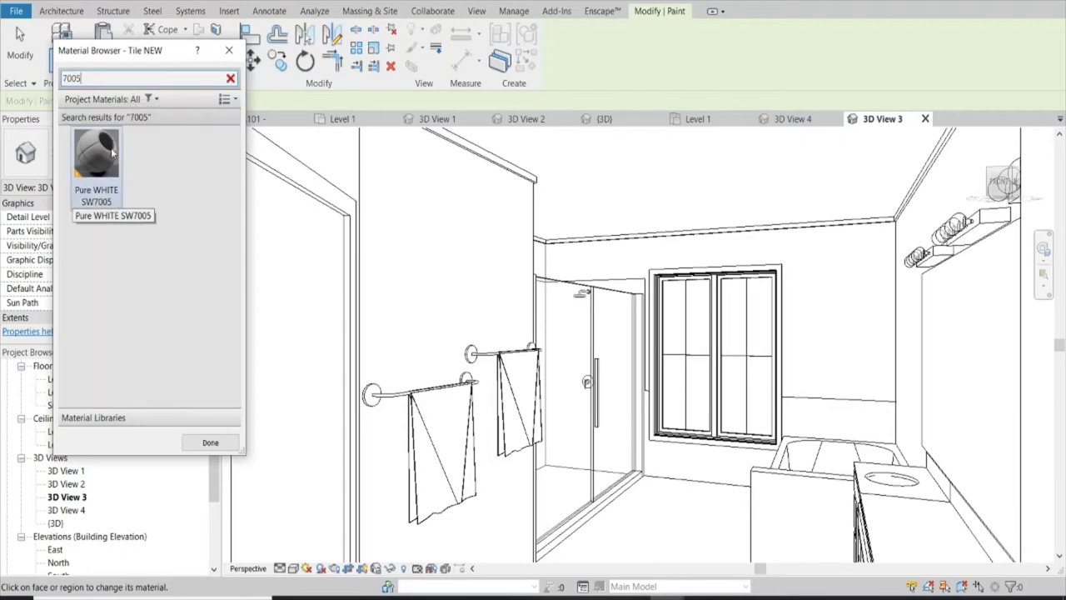
pyautogui.click(111, 155)
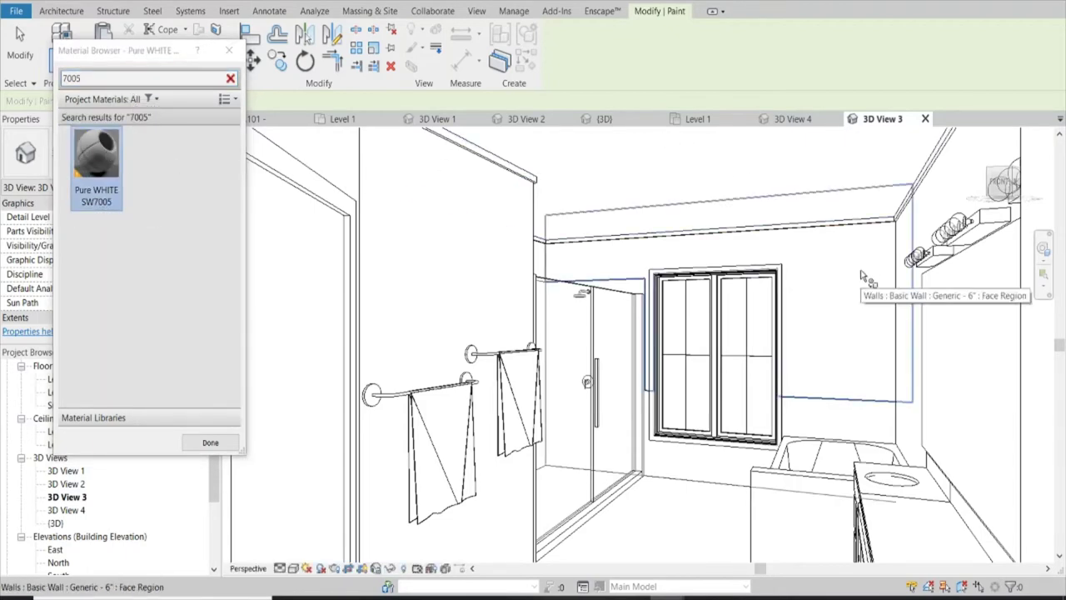
pyautogui.scroll(3, 632, 255)
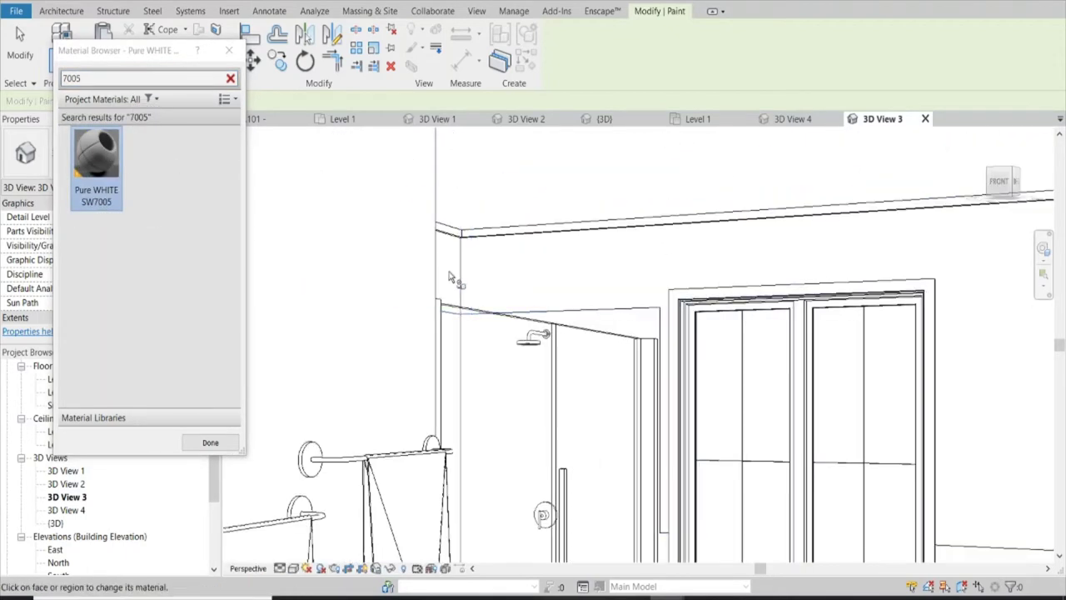
pyautogui.scroll(-5, 450, 274)
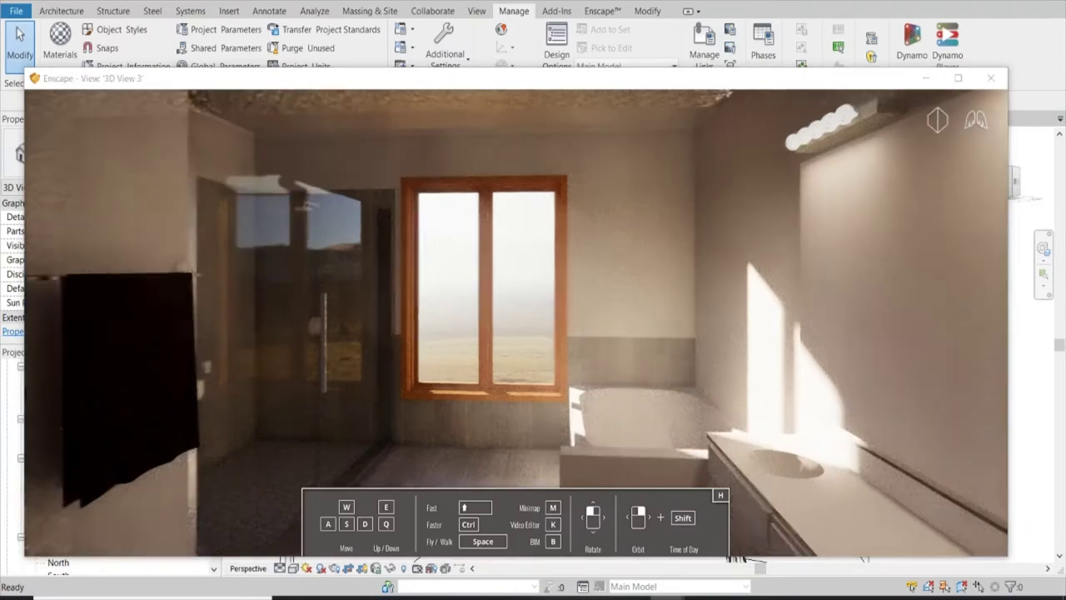
pyautogui.moveTo(659, 254); pyautogui.dragTo(499, 209)
pyautogui.moveTo(533, 316)
pyautogui.mouseDown()
pyautogui.moveTo(633, 358)
pyautogui.moveTo(733, 366)
pyautogui.moveTo(466, 358)
pyautogui.moveTo(733, 366)
pyautogui.mouseUp()
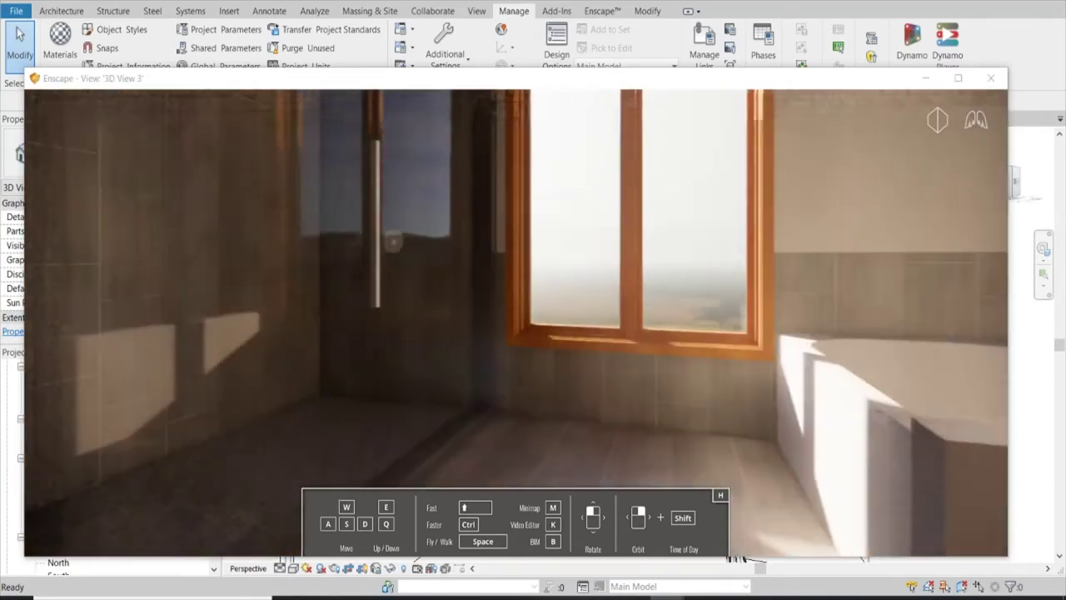
pyautogui.moveTo(393, 241)
pyautogui.mouseDown()
pyautogui.moveTo(588, 287)
pyautogui.moveTo(499, 286)
pyautogui.mouseUp()
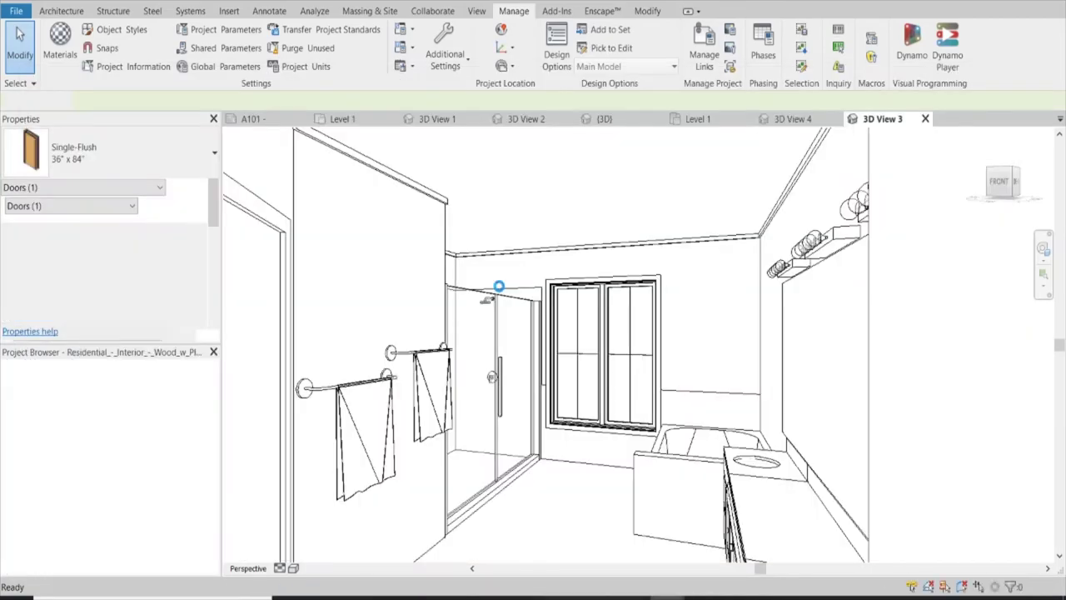
# Open the door's family and orbit it to an oblique angle.
pyautogui.doubleClick(498, 286)
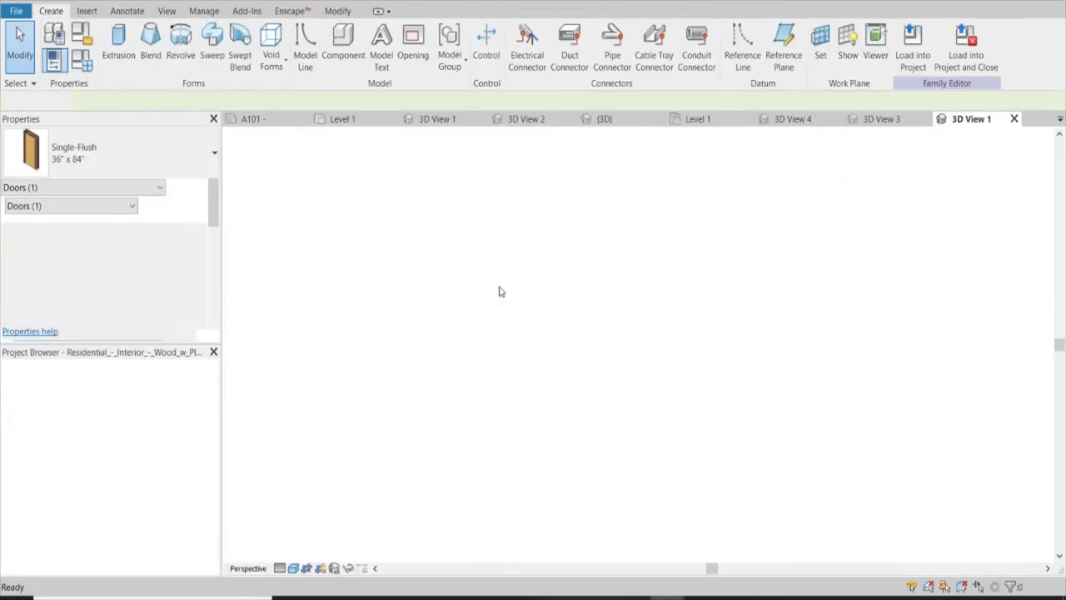
pyautogui.scroll(2, 654, 351)
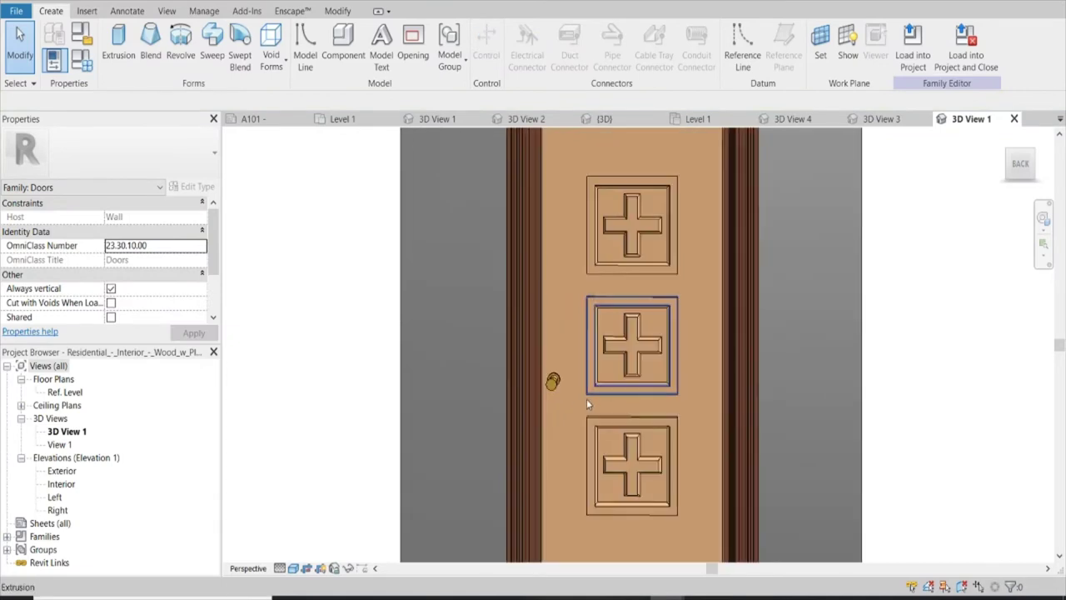
pyautogui.moveTo(517, 316)
pyautogui.keyDown('shift'); pyautogui.mouseDown(button='middle')
pyautogui.moveTo(784, 444)
pyautogui.moveTo(448, 395)
pyautogui.moveTo(499, 392)
pyautogui.mouseUp(button='middle'); pyautogui.keyUp('shift')
pyautogui.scroll(3, 583, 350)
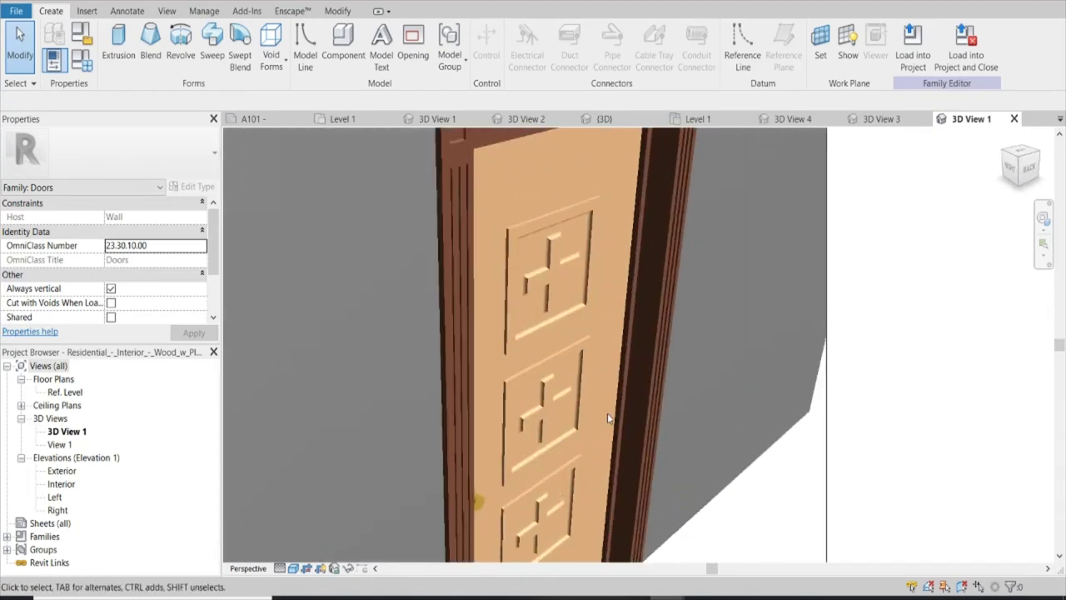
pyautogui.scroll(-3, 583, 283)
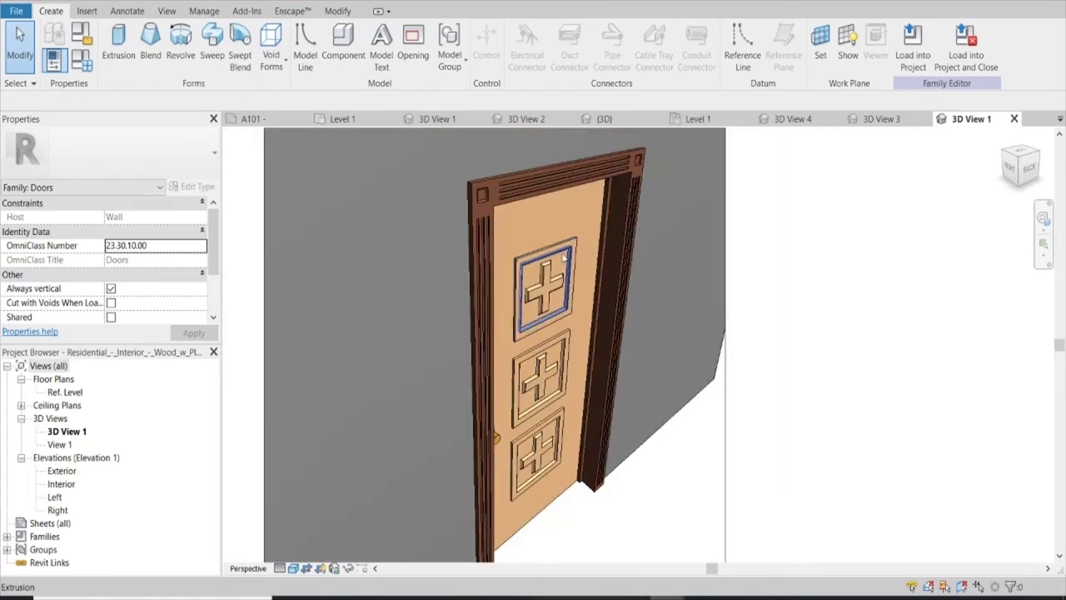
pyautogui.scroll(3, 550, 292)
# Delete the cross extrusions from the top, middle and bottom door panels.
pyautogui.click(550, 291)
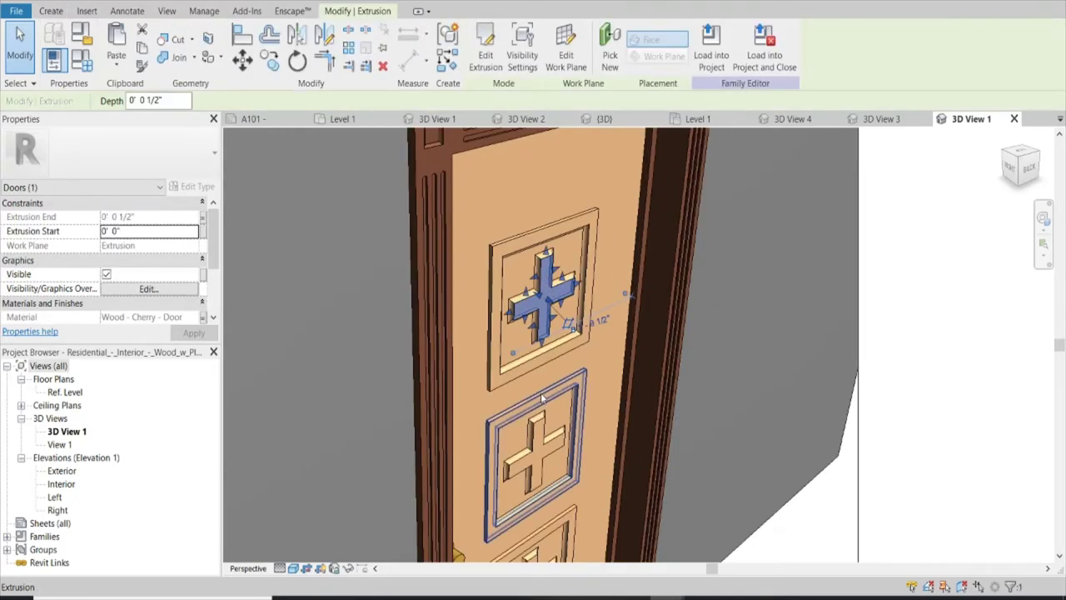
pyautogui.press('Delete')
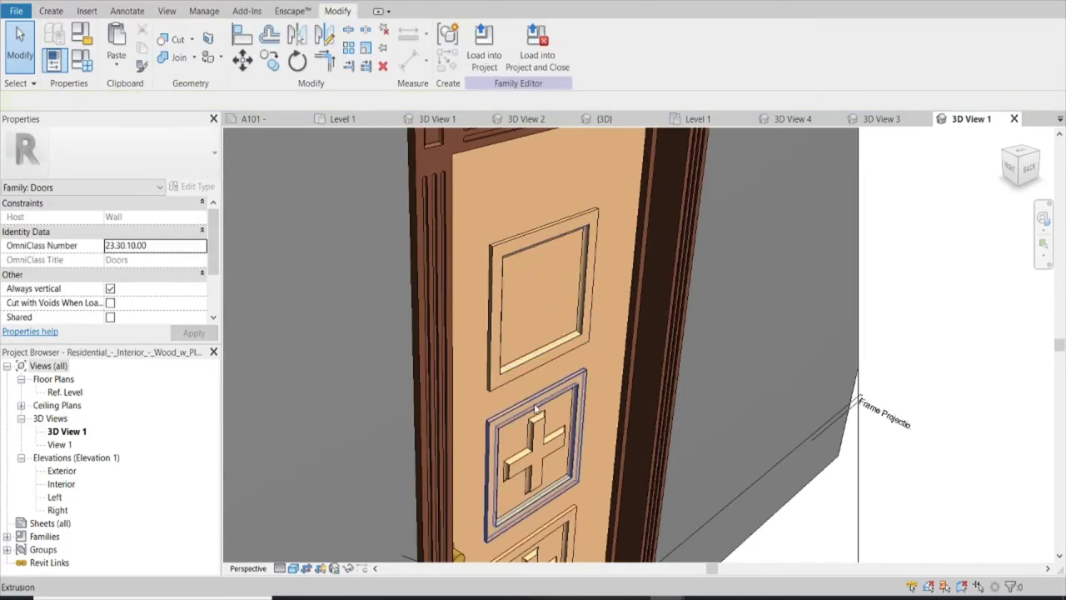
pyautogui.click(530, 442)
pyautogui.scroll(-3, 531, 431)
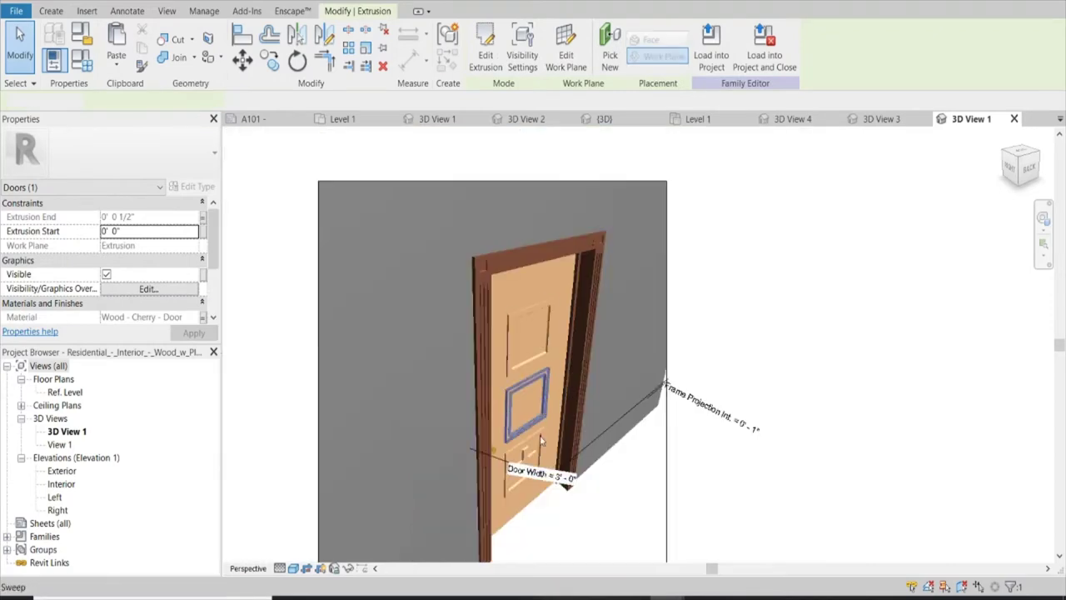
pyautogui.press('Escape')
pyautogui.scroll(3, 530, 454)
pyautogui.click(530, 454)
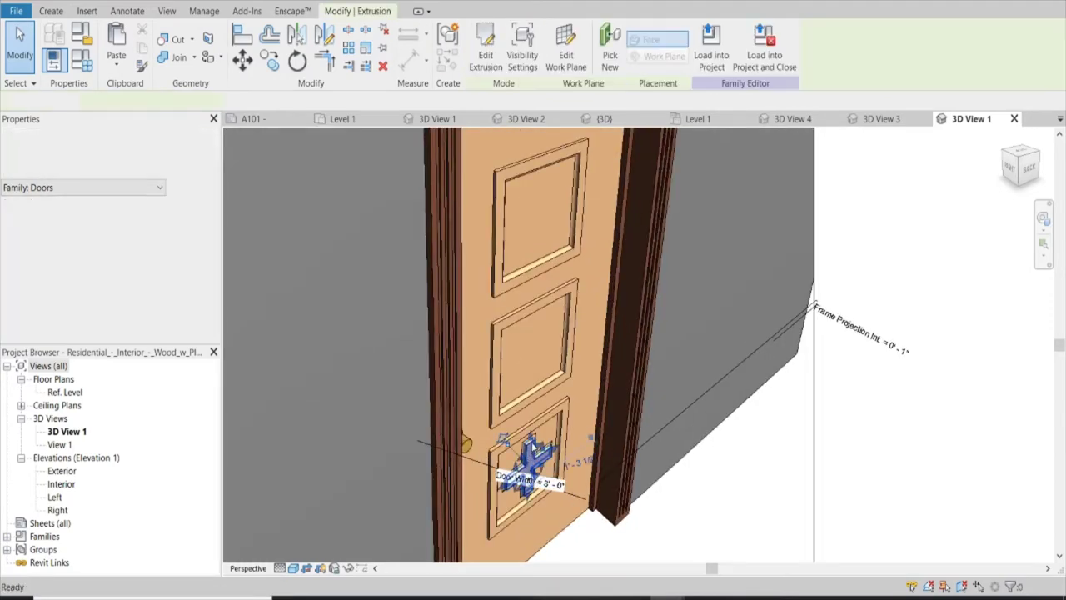
pyautogui.press('Delete')
pyautogui.scroll(-2, 531, 457)
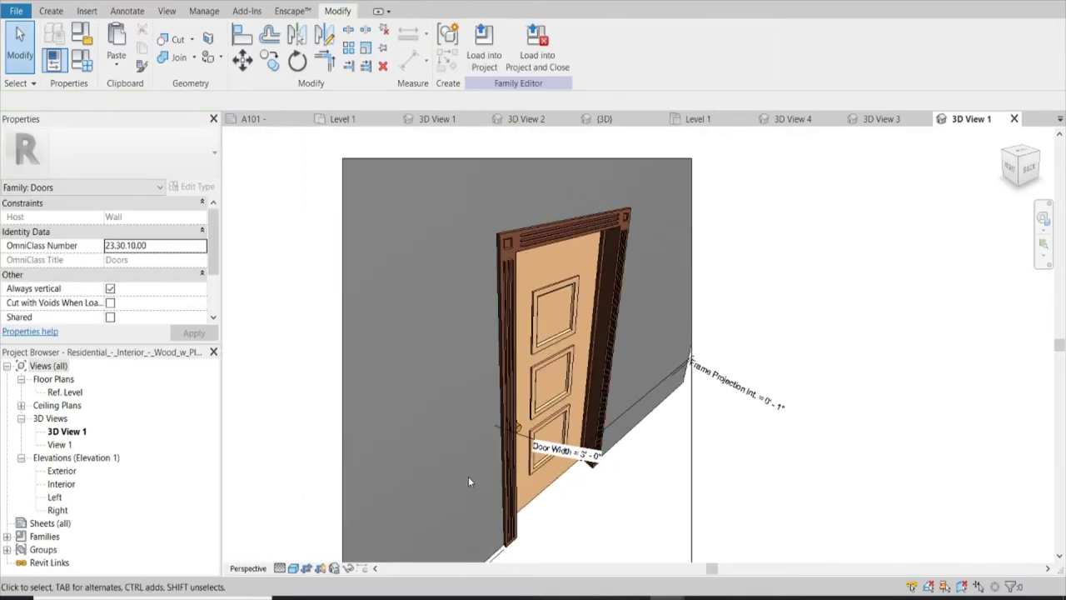
pyautogui.scroll(-3, 542, 324)
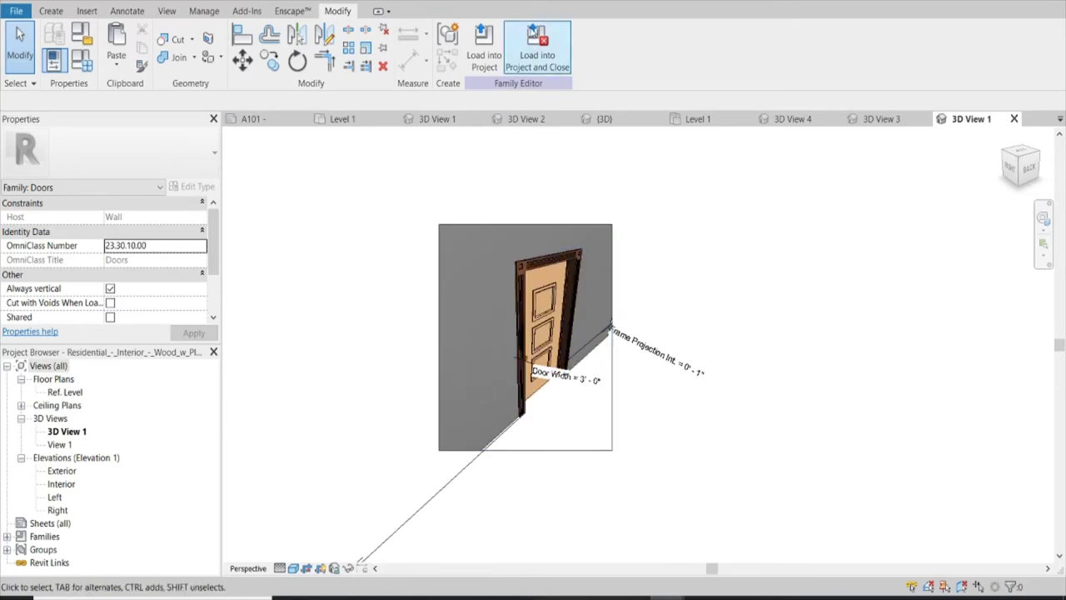
# Load the edited plain-panel door into Kitchen 1.rvt without saving the family.
pyautogui.click(537, 46)
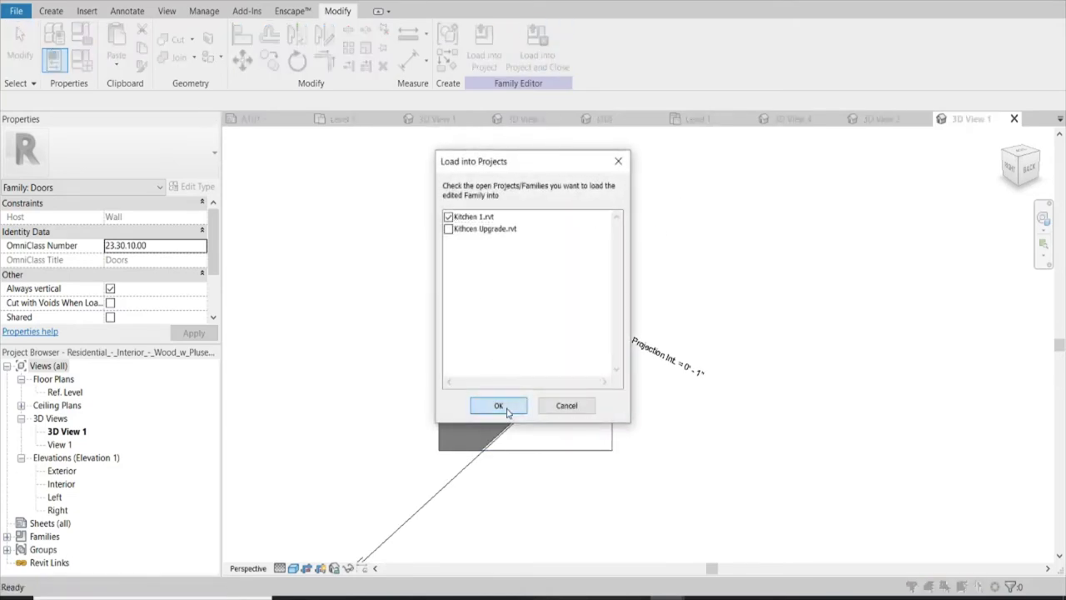
pyautogui.click(498, 406)
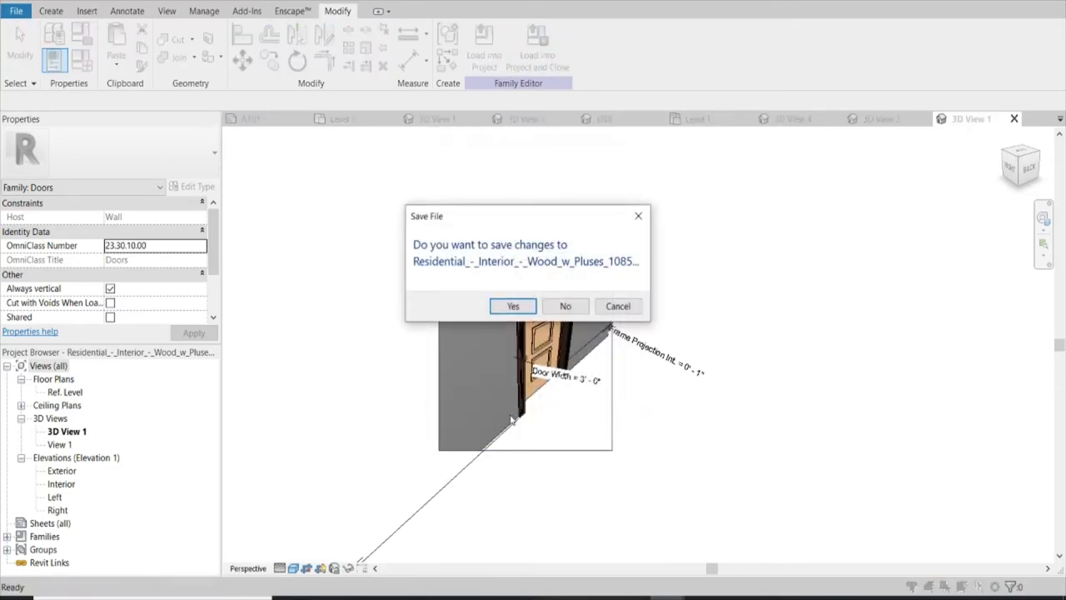
pyautogui.click(562, 306)
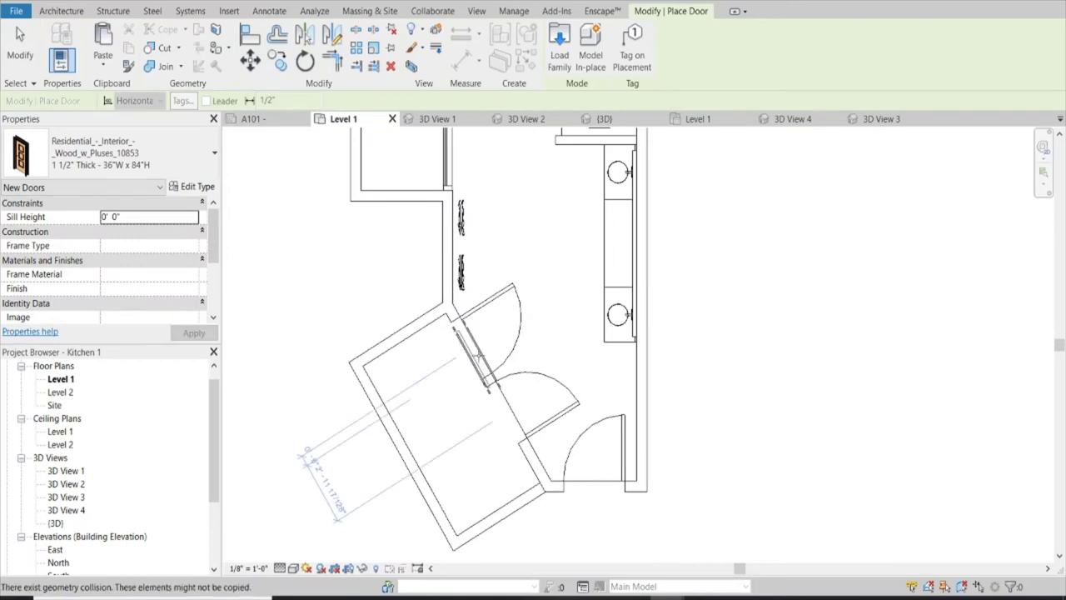
pyautogui.scroll(3, 480, 357)
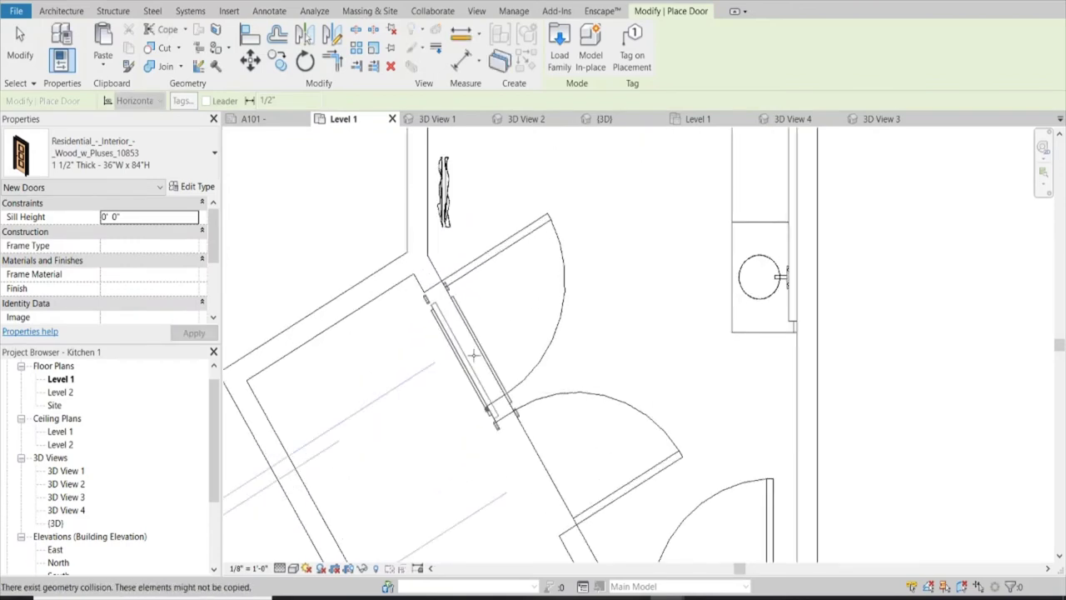
# Place the new panel door in the angled wall and delete the old Single-Flush door.
pyautogui.click(473, 356)
pyautogui.press('Escape')
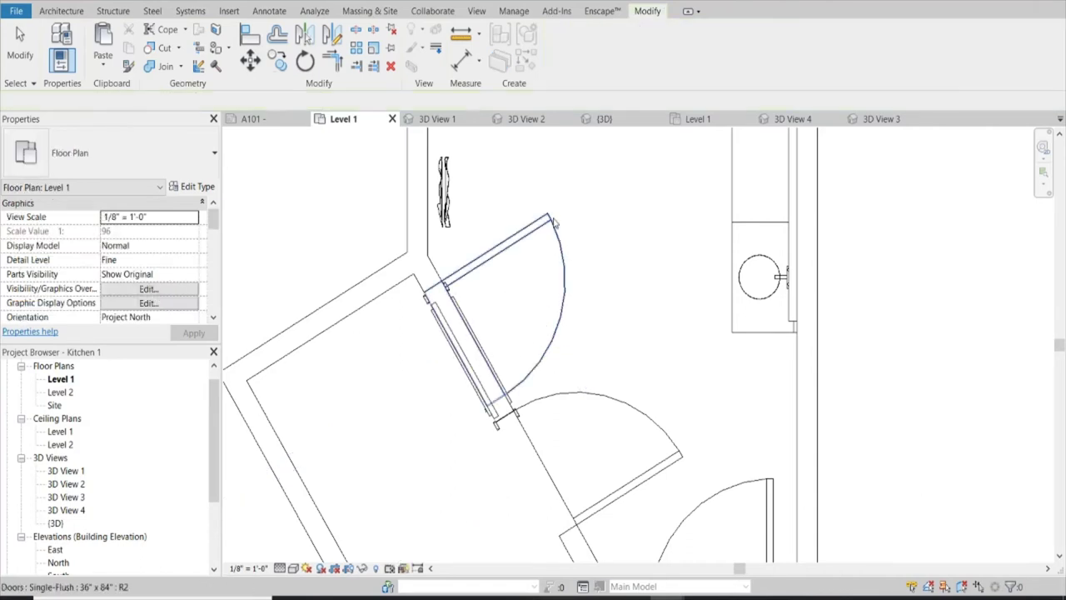
pyautogui.click(549, 225)
pyautogui.press('Escape')
pyautogui.click(547, 224)
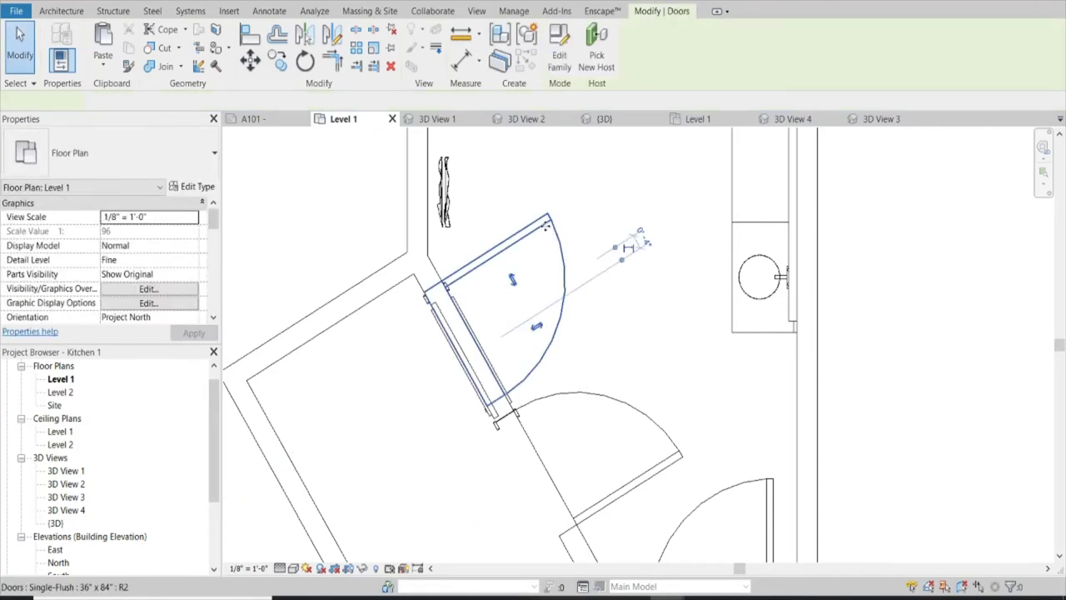
pyautogui.press('Delete')
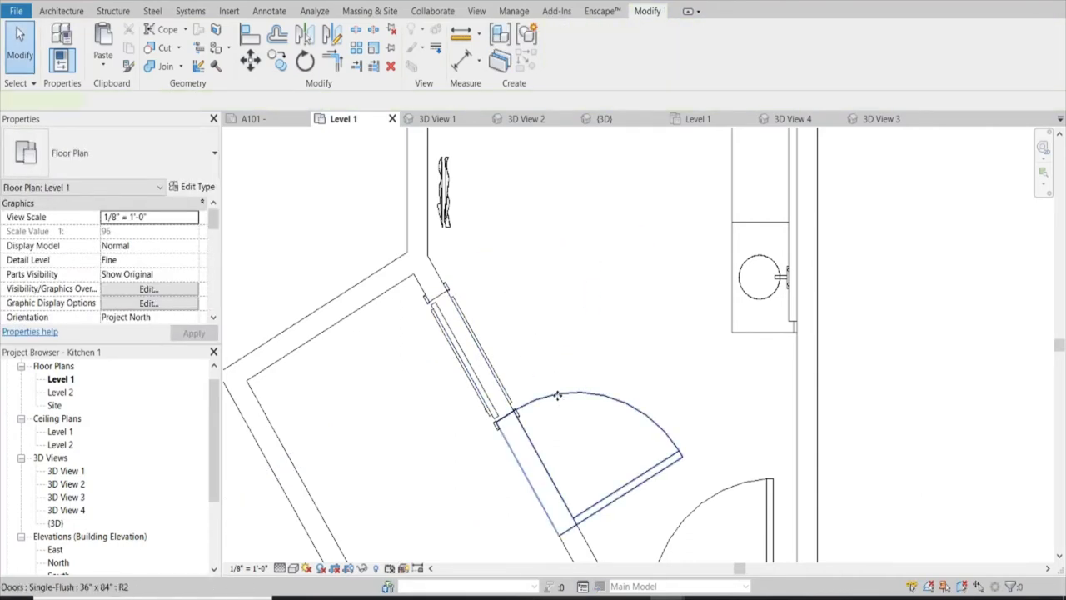
# Check the cross-free panel door in 3D View 3, then return to the Level 1 plan.
pyautogui.scroll(3, 506, 394)
pyautogui.scroll(1, 490, 422)
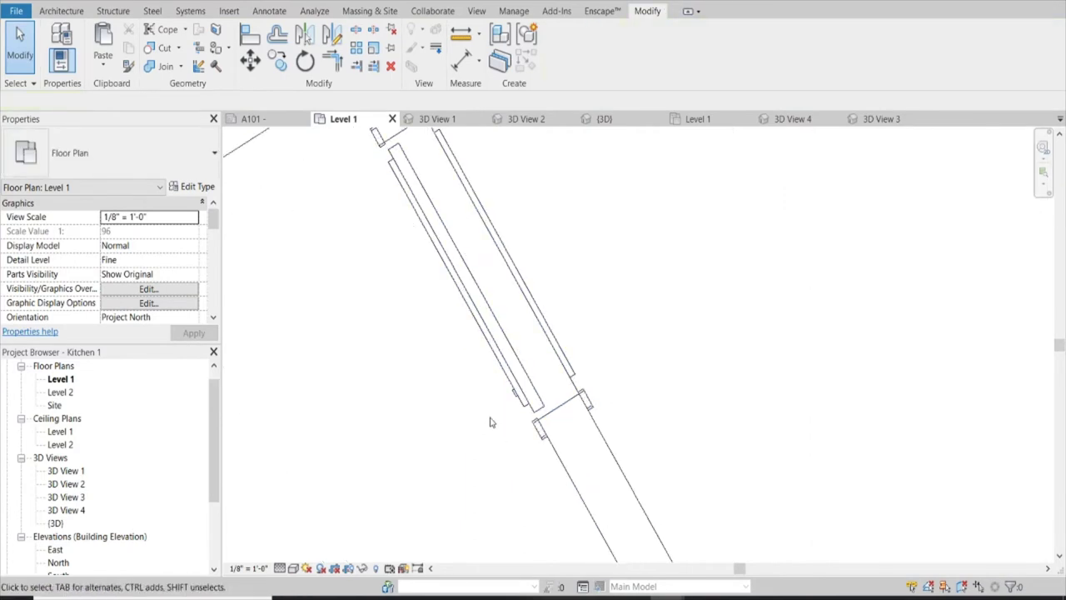
pyautogui.scroll(-2, 491, 416)
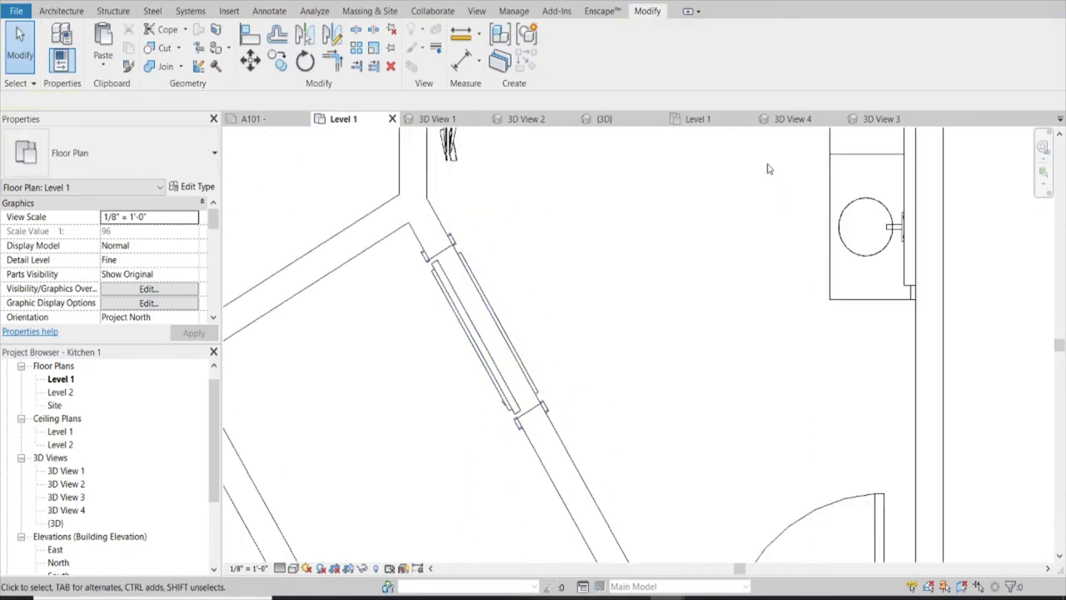
pyautogui.click(879, 119)
pyautogui.scroll(-1, 692, 190)
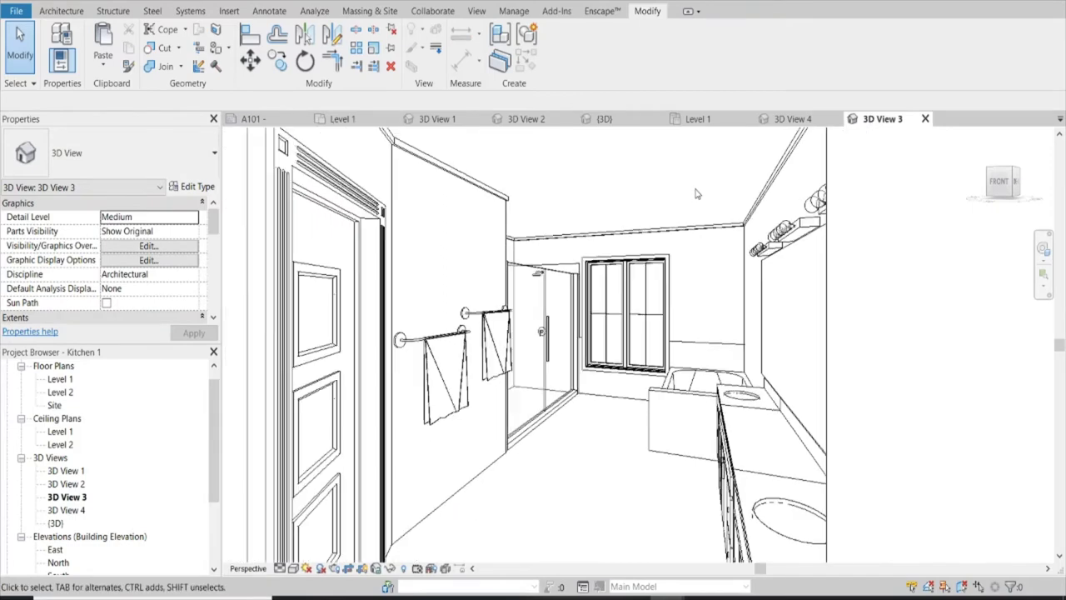
pyautogui.scroll(-1, 693, 190)
pyautogui.scroll(-1, 696, 193)
pyautogui.scroll(1, 557, 313)
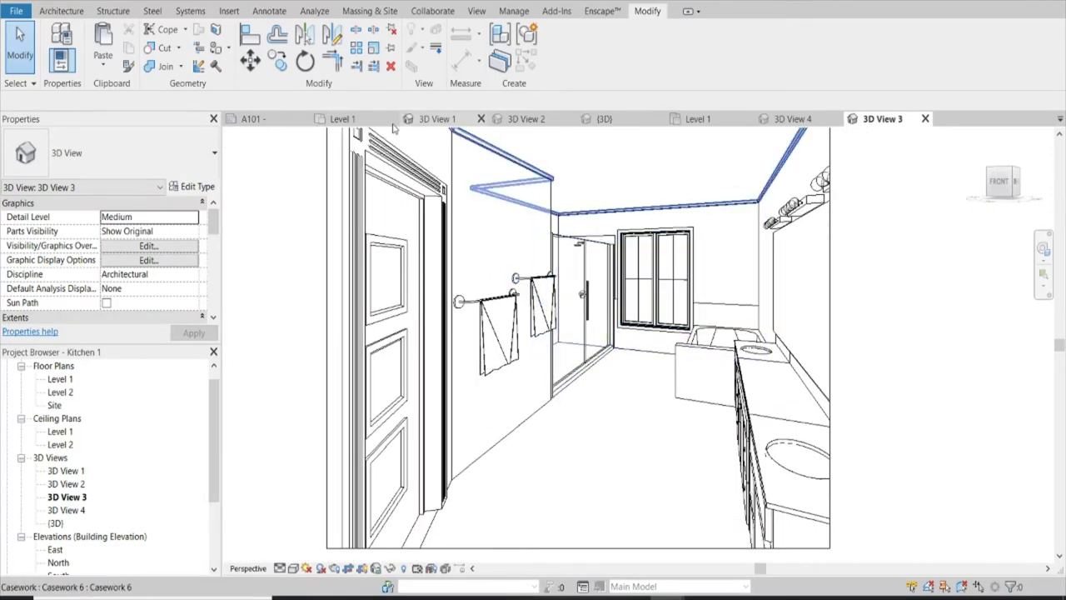
pyautogui.click(349, 122)
pyautogui.scroll(-2, 484, 259)
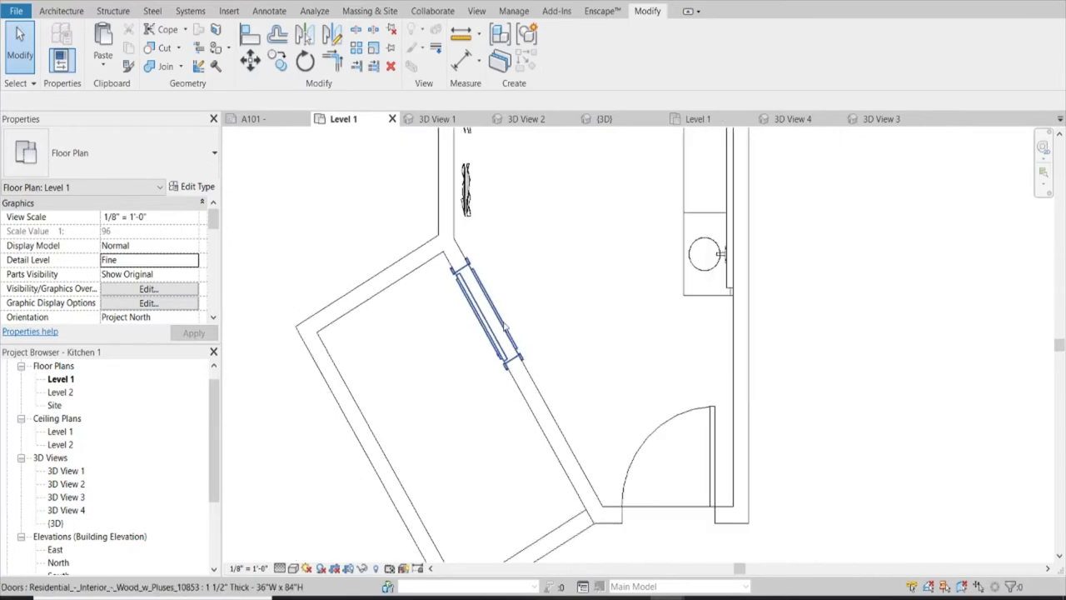
# Mirror a copy of the new panel door across an axis on the angled wall.
pyautogui.click(506, 331)
pyautogui.scroll(2, 560, 385)
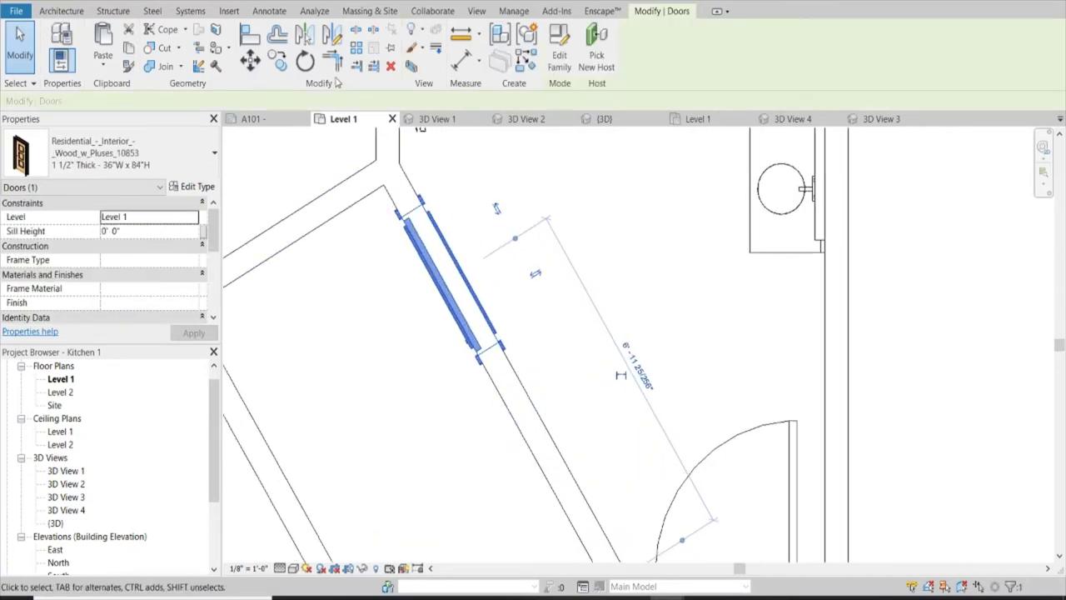
pyautogui.click(331, 35)
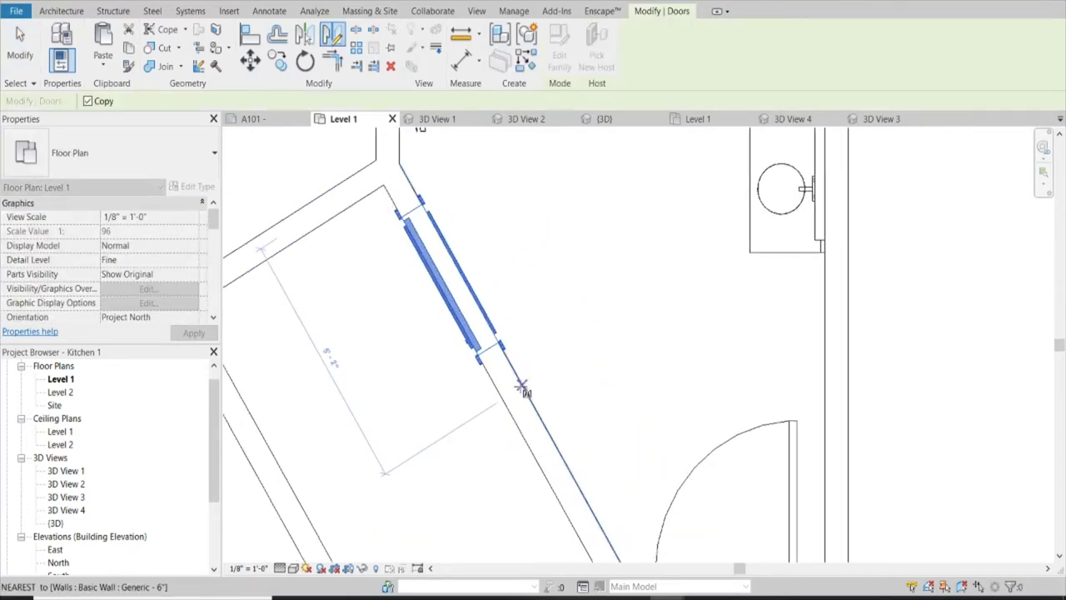
pyautogui.click(522, 386)
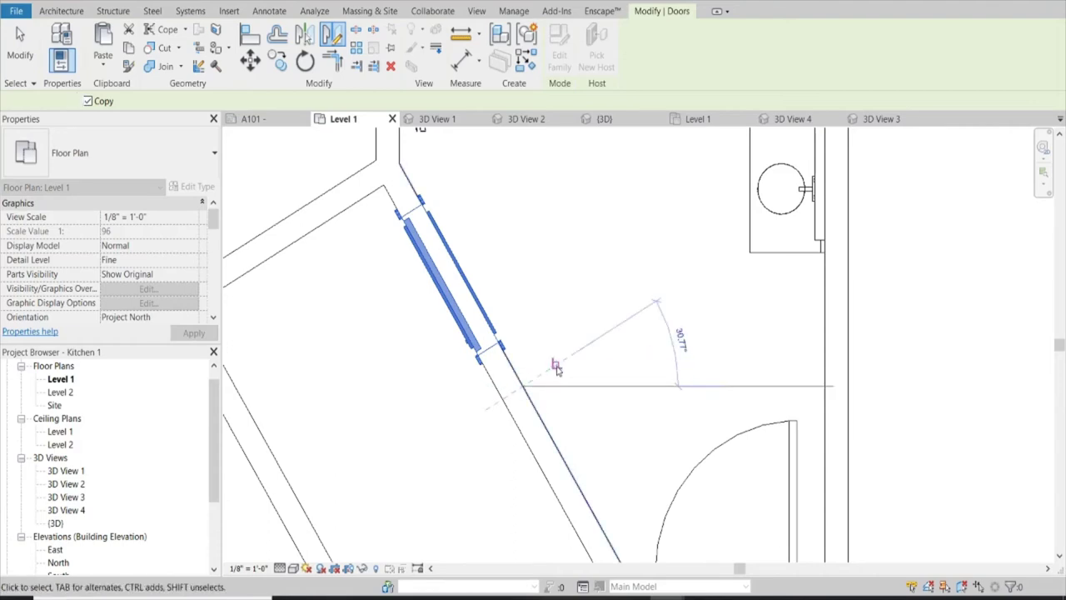
pyautogui.click(556, 366)
pyautogui.scroll(-2, 558, 441)
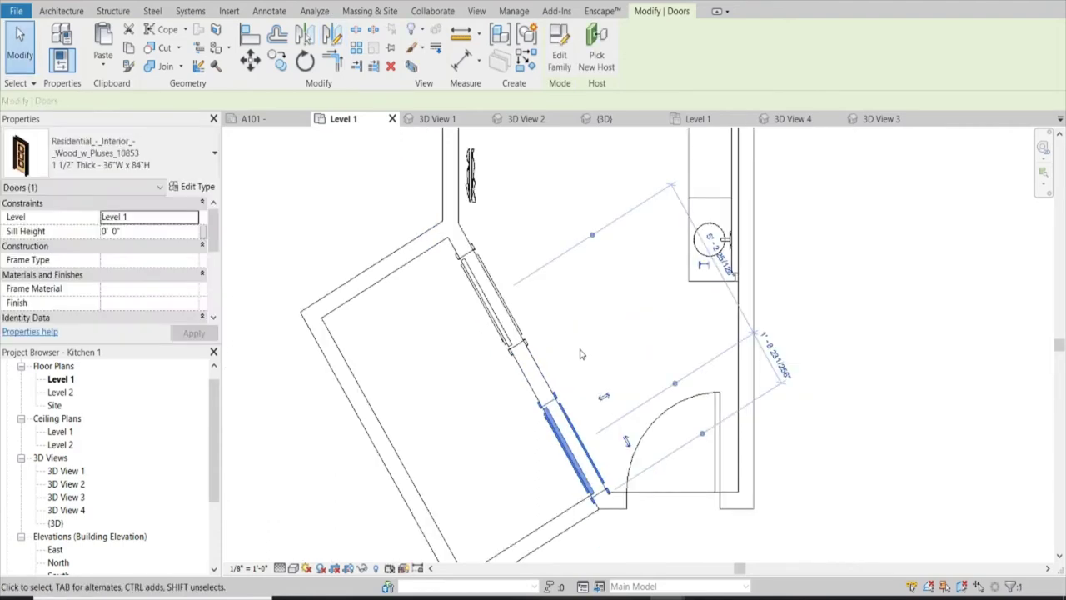
# Move the mirrored door copy further up the angled wall with MV.
pyautogui.click(555, 446)
pyautogui.scroll(2, 546, 399)
pyautogui.press('m')
pyautogui.press('v')
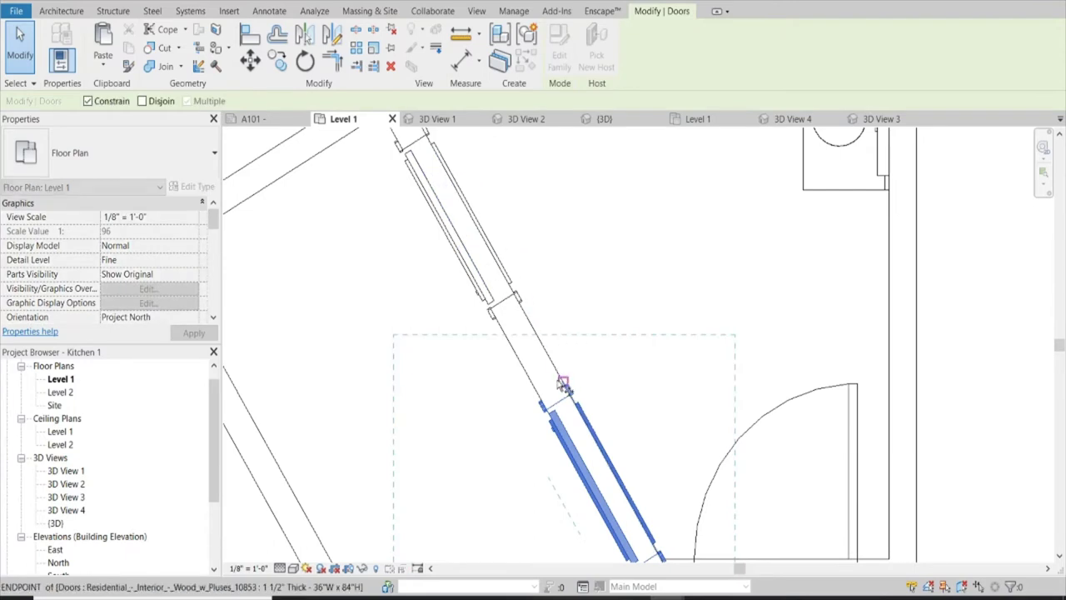
pyautogui.click(539, 335)
pyautogui.click(648, 280)
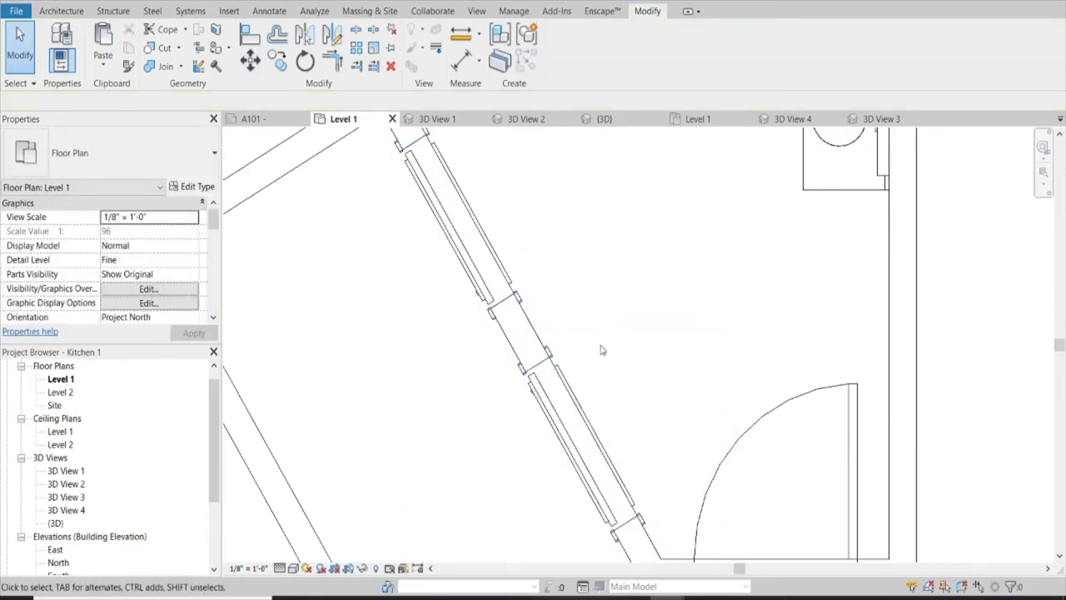
# Review the bathroom in the Enscape render, then return to 3D View 3.
pyautogui.scroll(-2, 601, 350)
pyautogui.scroll(-1, 574, 331)
pyautogui.scroll(-1, 598, 270)
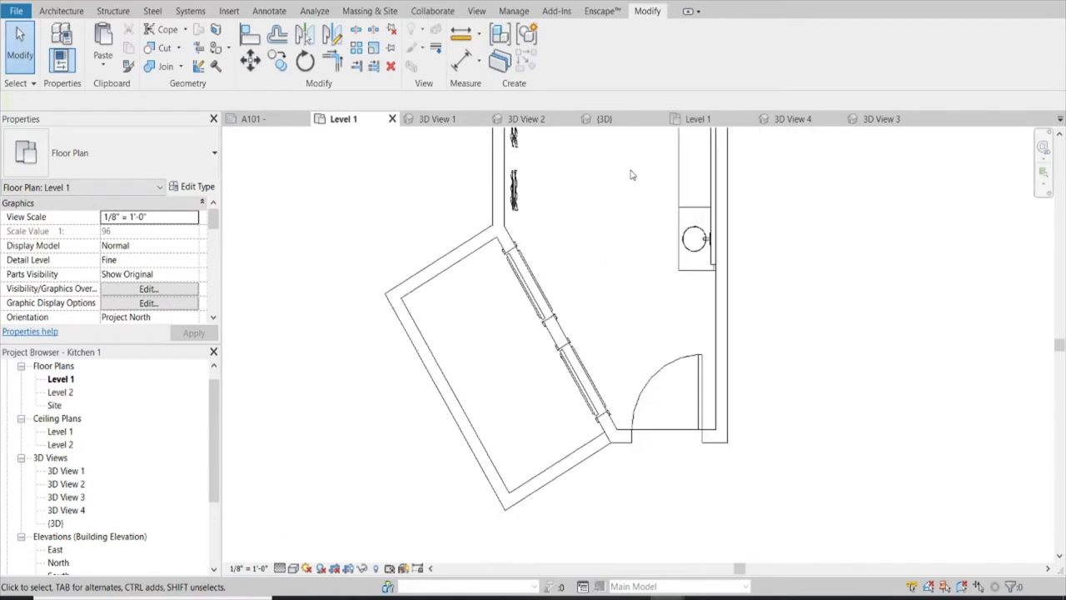
pyautogui.click(871, 119)
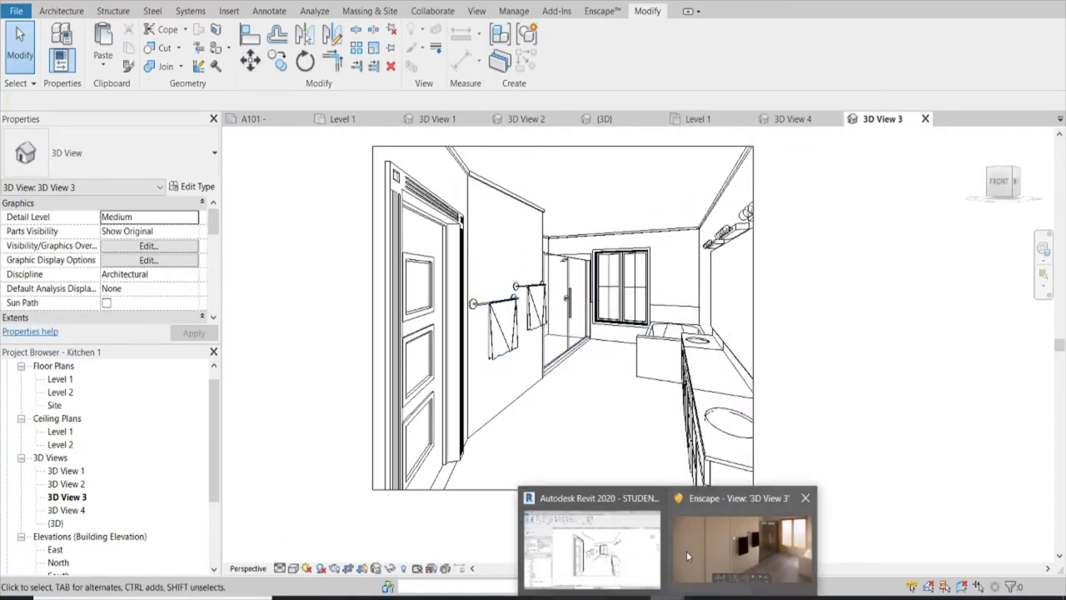
pyautogui.click(688, 549)
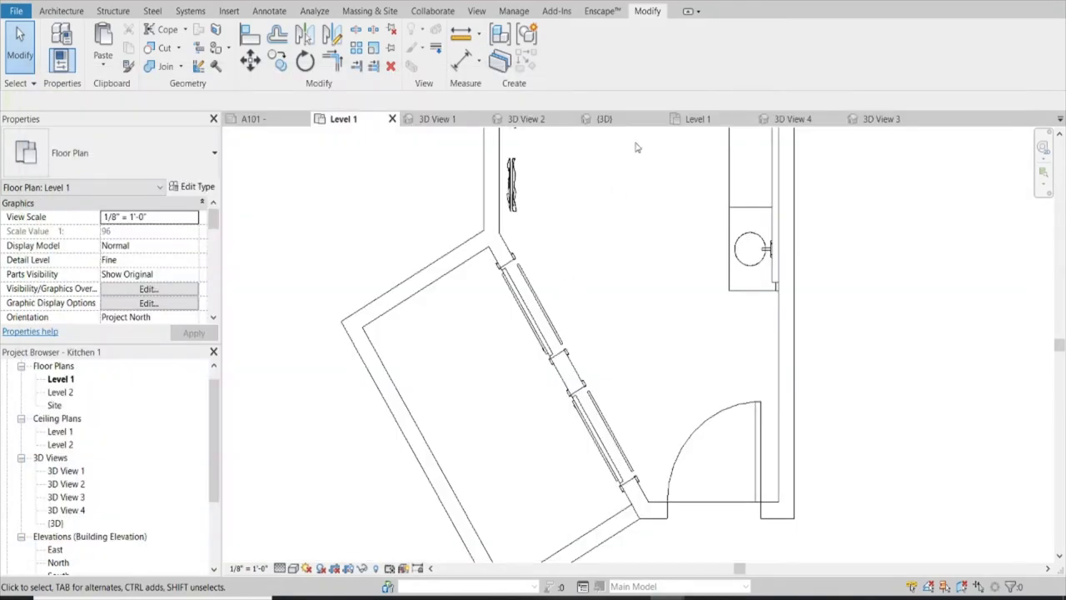
pyautogui.click(853, 124)
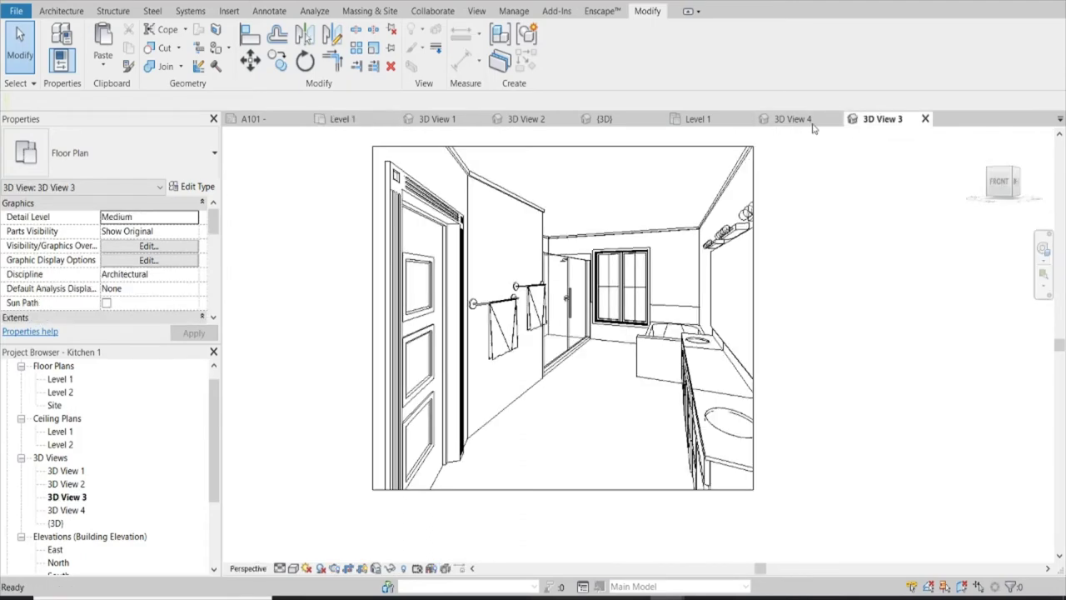
# Set the panel door type's Frame and Door materials to Pure WHITE SW7005.
pyautogui.click(433, 209)
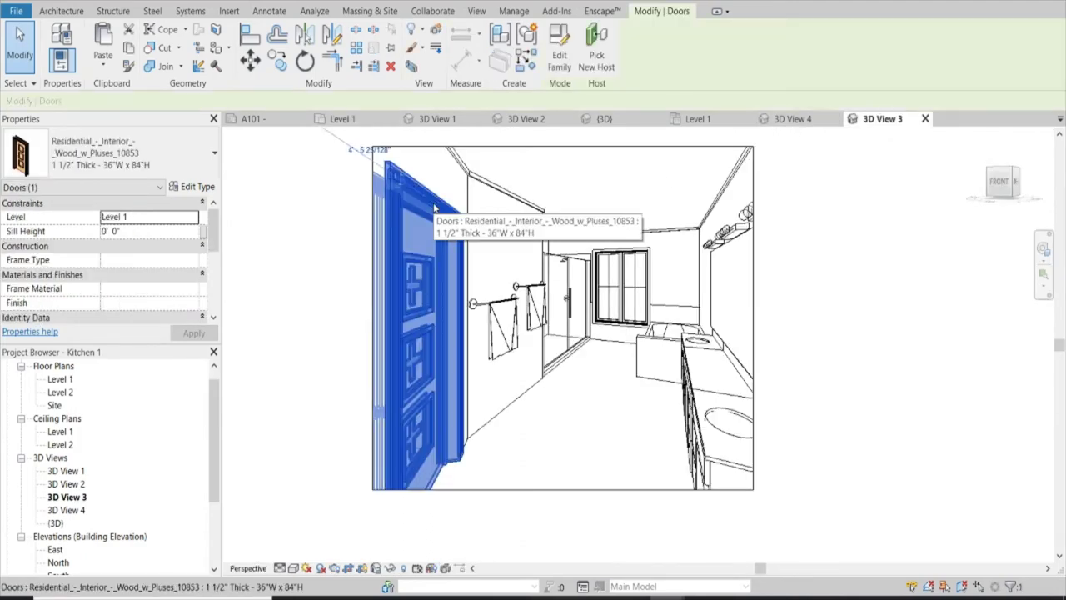
pyautogui.click(200, 188)
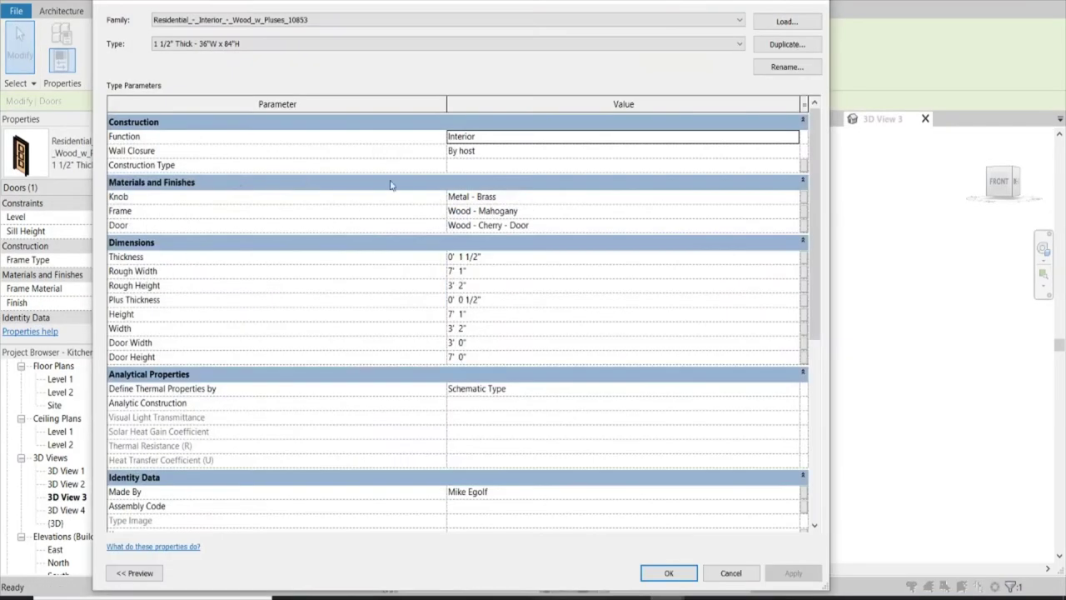
pyautogui.click(538, 213)
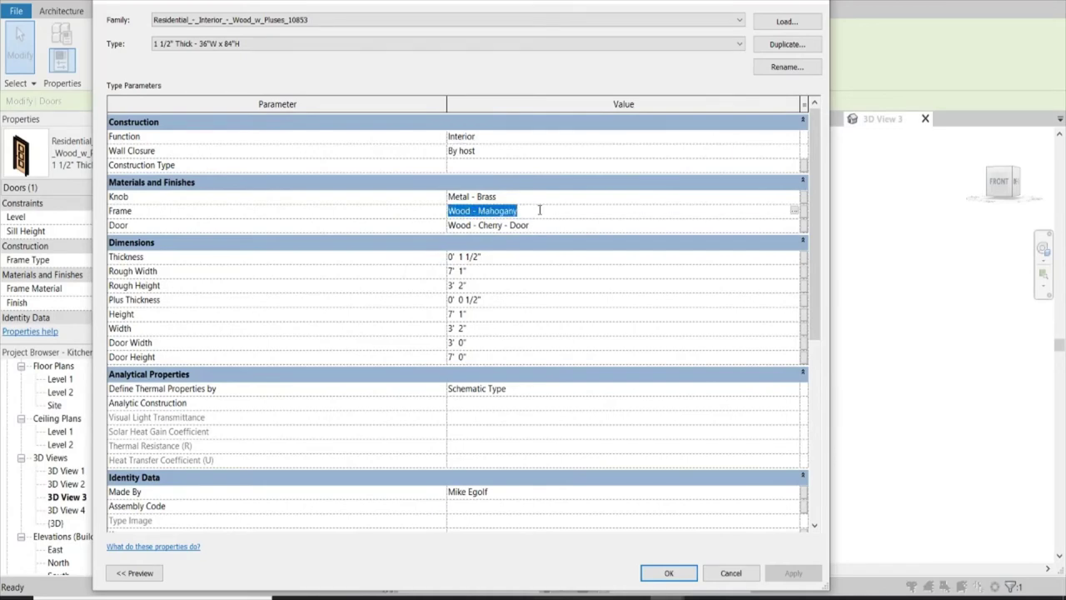
pyautogui.click(794, 210)
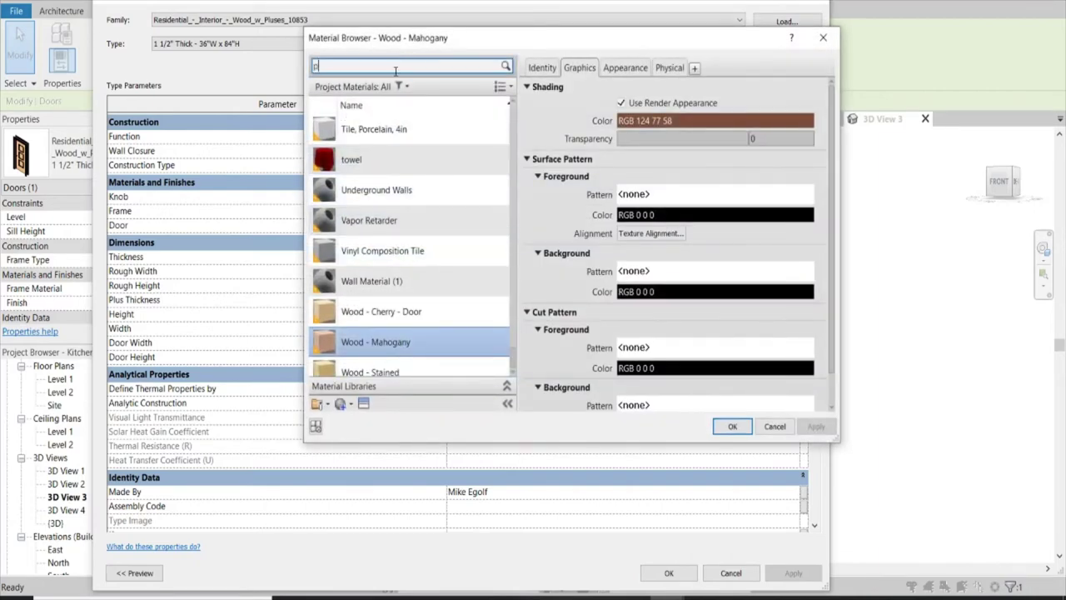
pyautogui.write('ure')
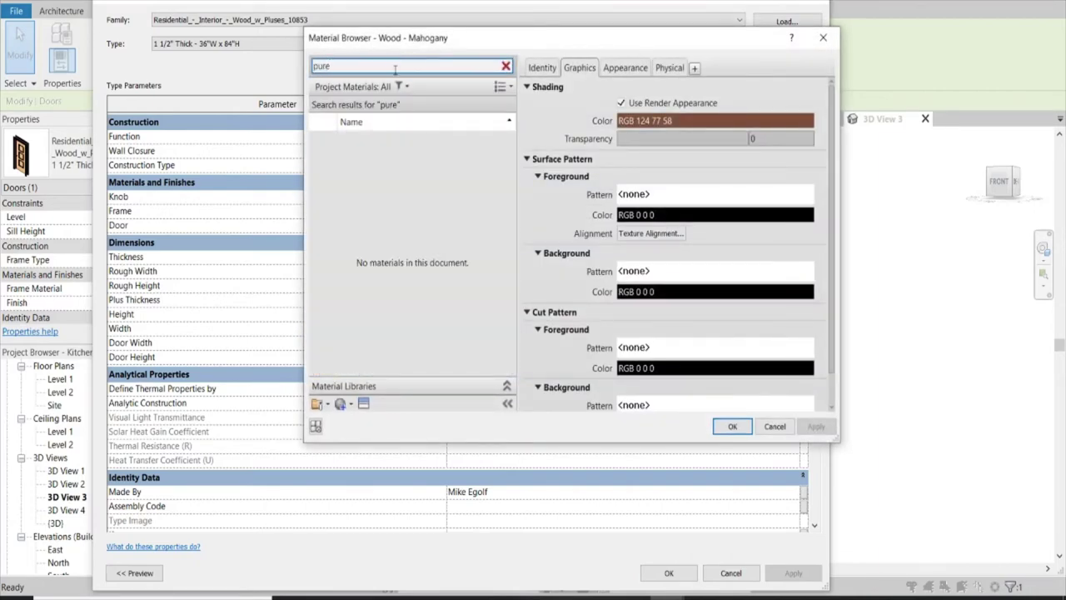
pyautogui.click(397, 145)
pyautogui.click(731, 426)
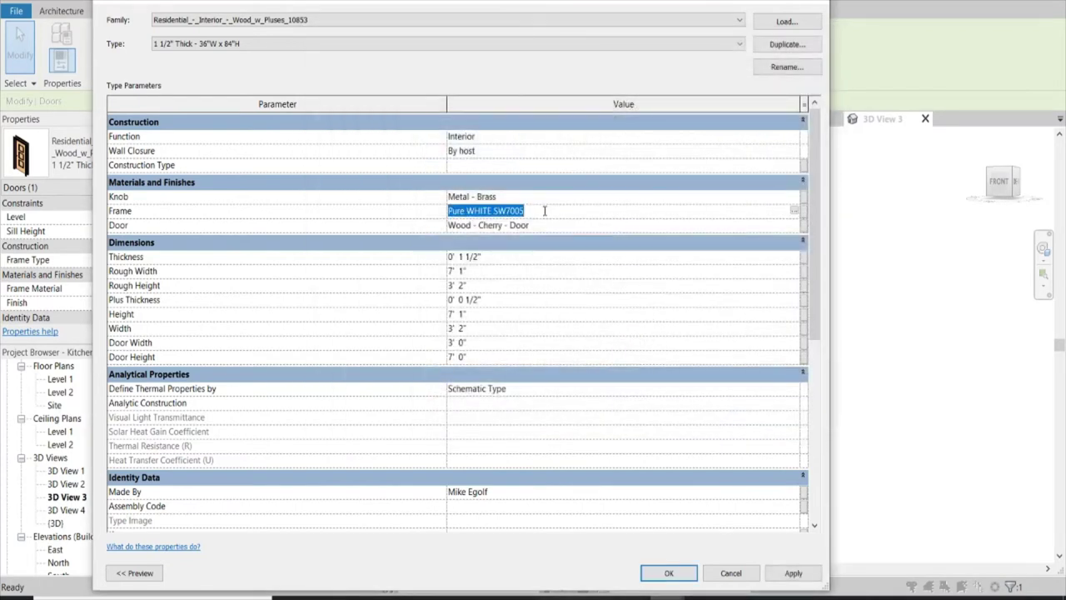
pyautogui.click(557, 225)
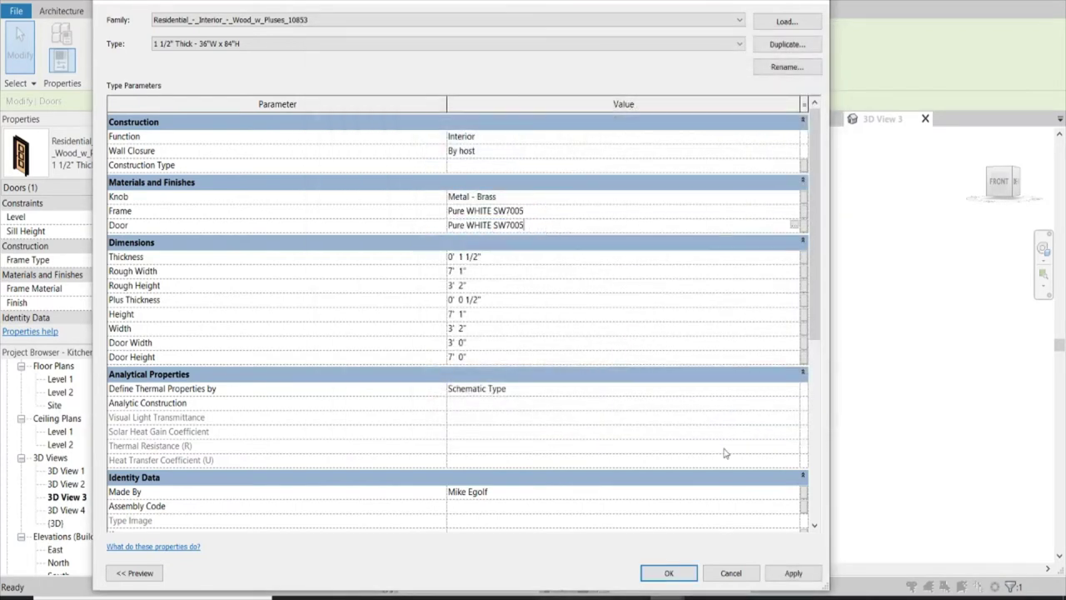
pyautogui.click(669, 573)
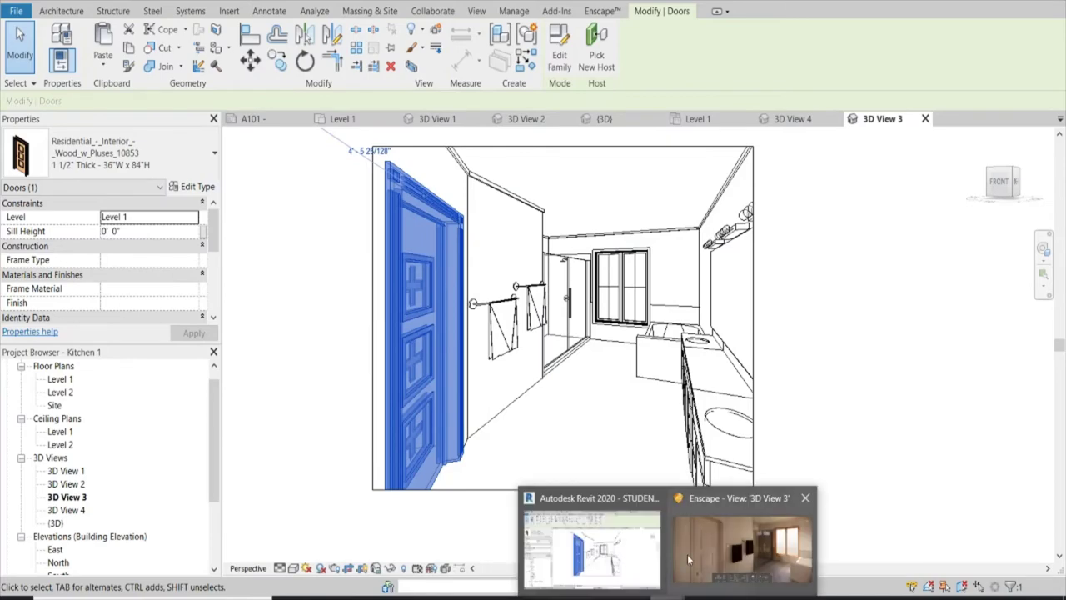
pyautogui.click(687, 554)
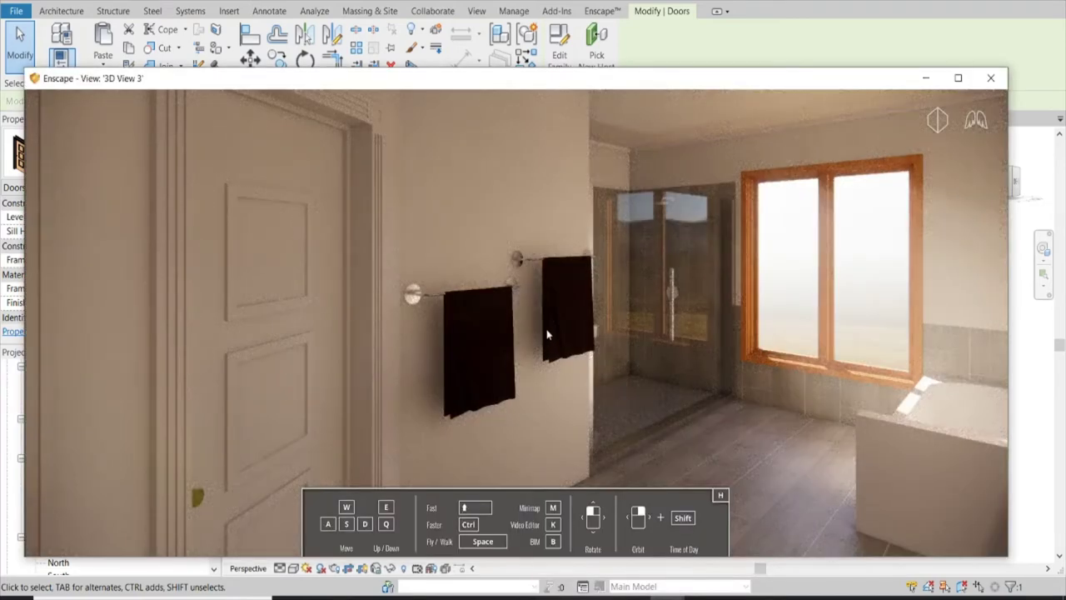
# Walk the Enscape camera from the white door toward the bathroom window.
pyautogui.moveTo(550, 288)
pyautogui.mouseDown()
pyautogui.moveTo(633, 288)
pyautogui.moveTo(500, 288)
pyautogui.moveTo(658, 288)
pyautogui.moveTo(558, 288)
pyautogui.moveTo(586, 288)
pyautogui.mouseUp()
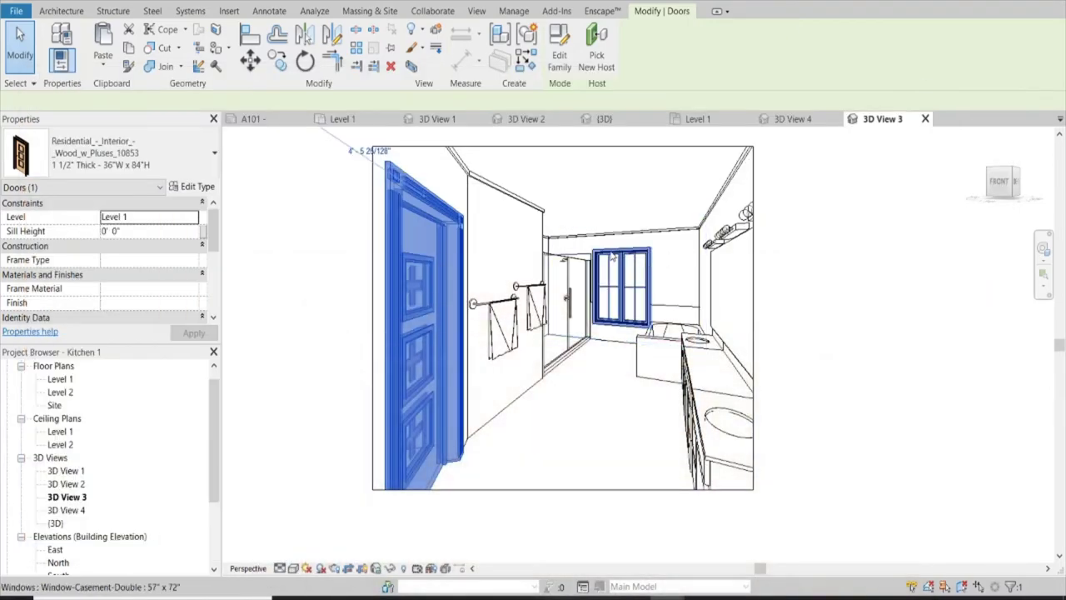
# Set the casement window's Interior Frame Material to Pure WHITE SW7005.
pyautogui.click(612, 257)
pyautogui.click(193, 187)
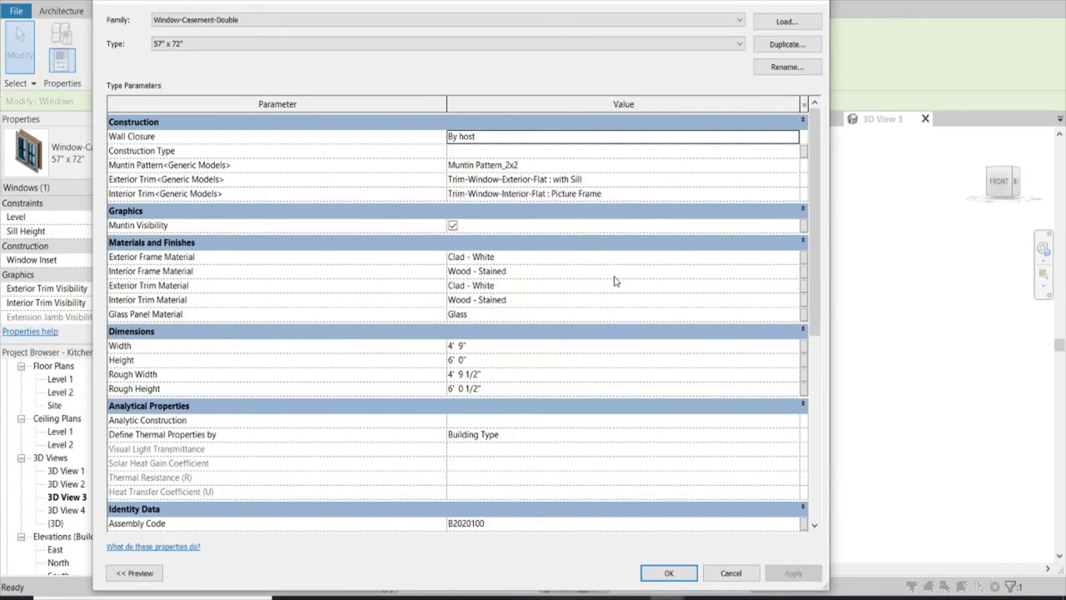
pyautogui.click(528, 273)
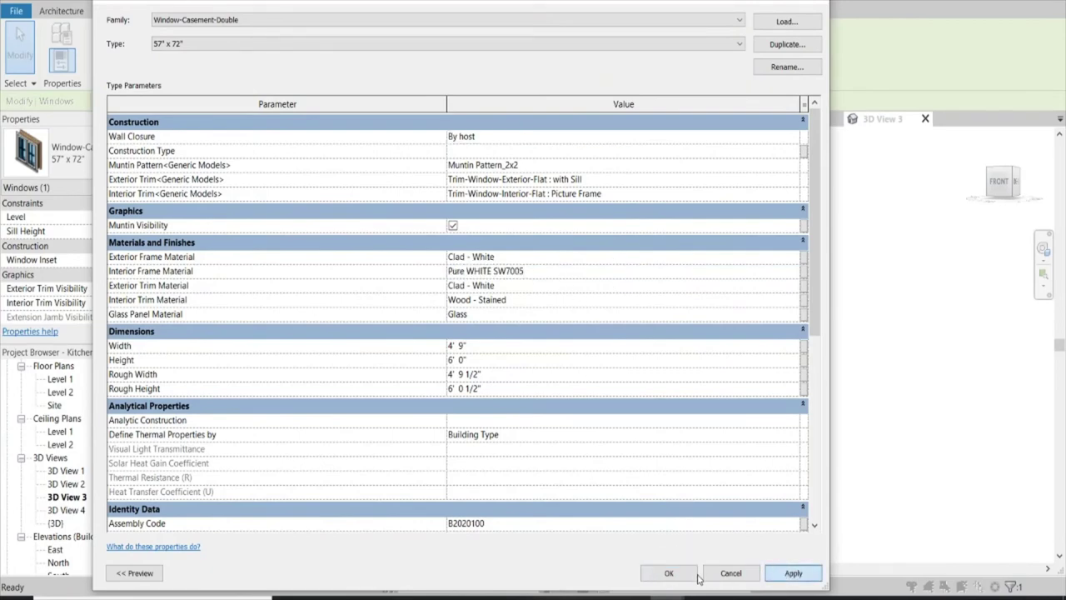
pyautogui.click(669, 575)
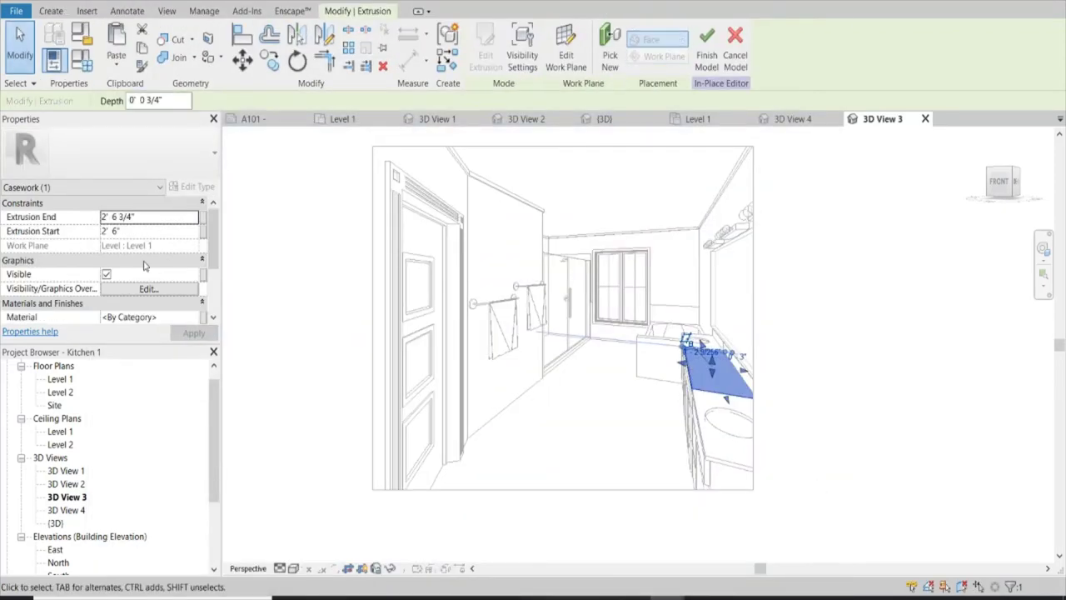
# Give the vanity countertop extrusion the Corian material and finish the in-place edit.
pyautogui.scroll(-1, 208, 305)
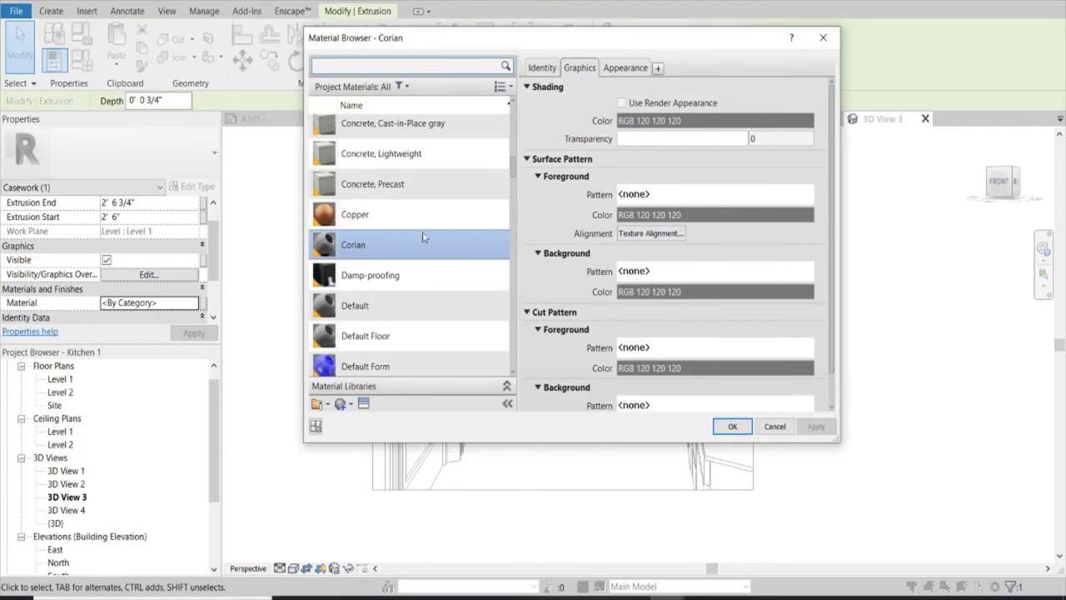
pyautogui.click(733, 425)
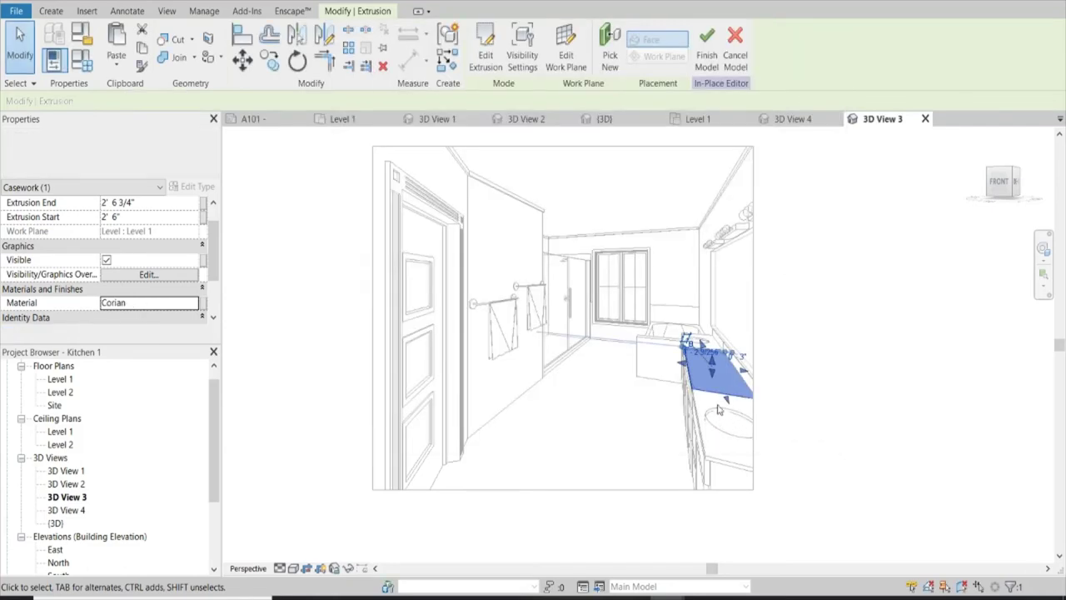
pyautogui.click(707, 37)
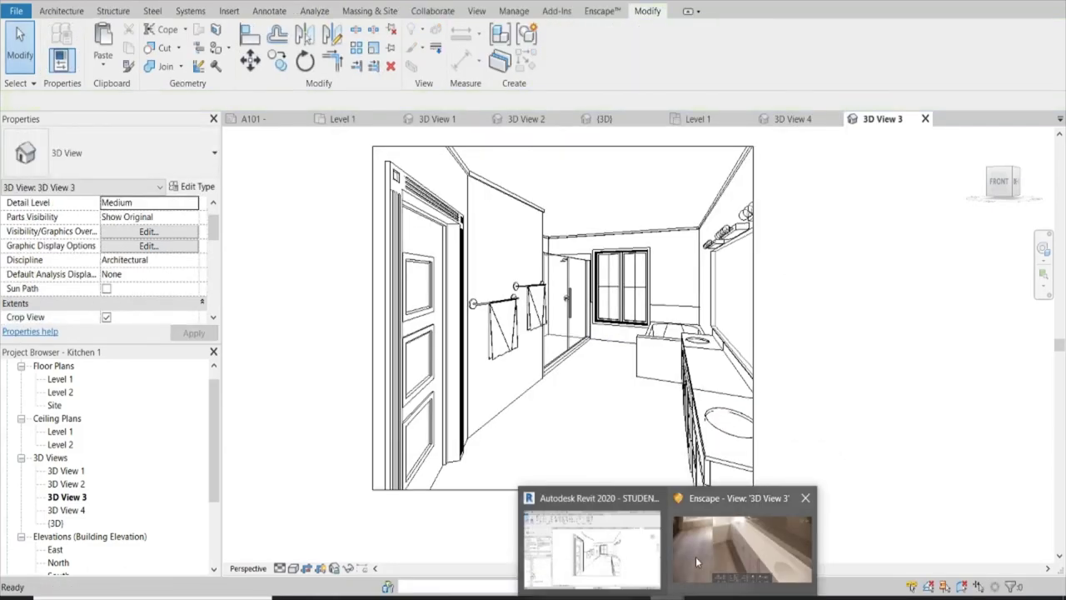
# Inspect the white-and-speckled Corian countertop in Enscape, then return to Revit's 3D View 3.
pyautogui.click(695, 556)
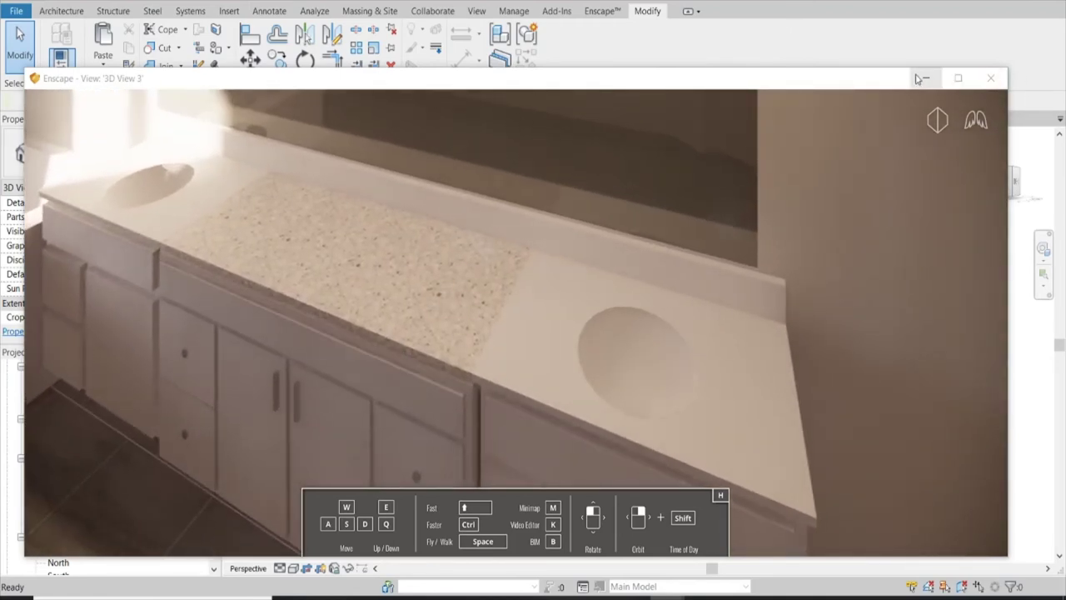
pyautogui.click(923, 78)
# Confirm the countertop extrusion's material is Corian, then open the Lavatory - Vanity 30"x18" family.
pyautogui.click(699, 387)
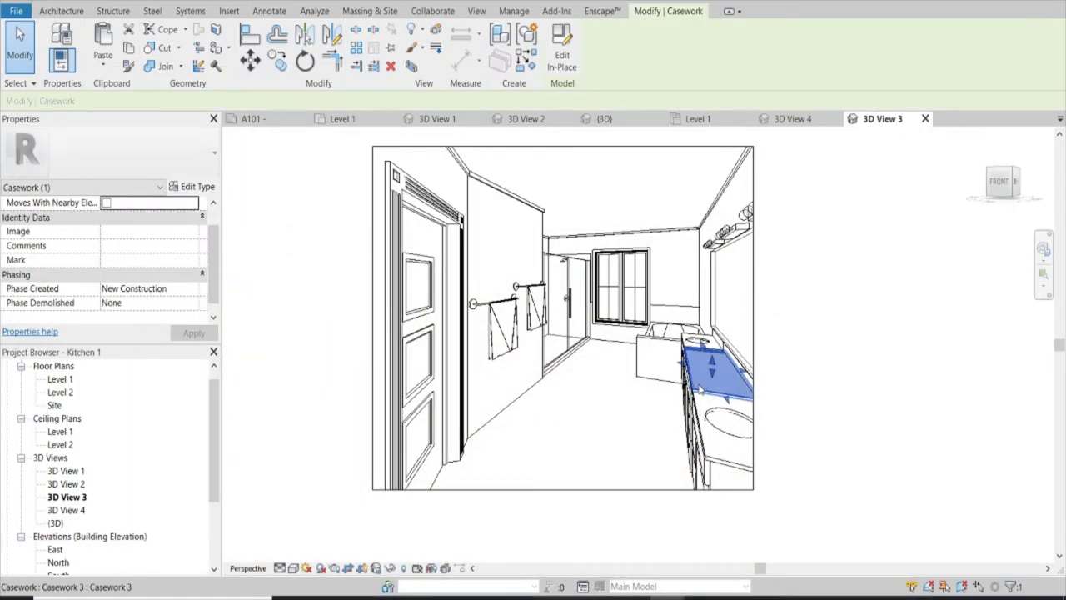
pyautogui.click(562, 52)
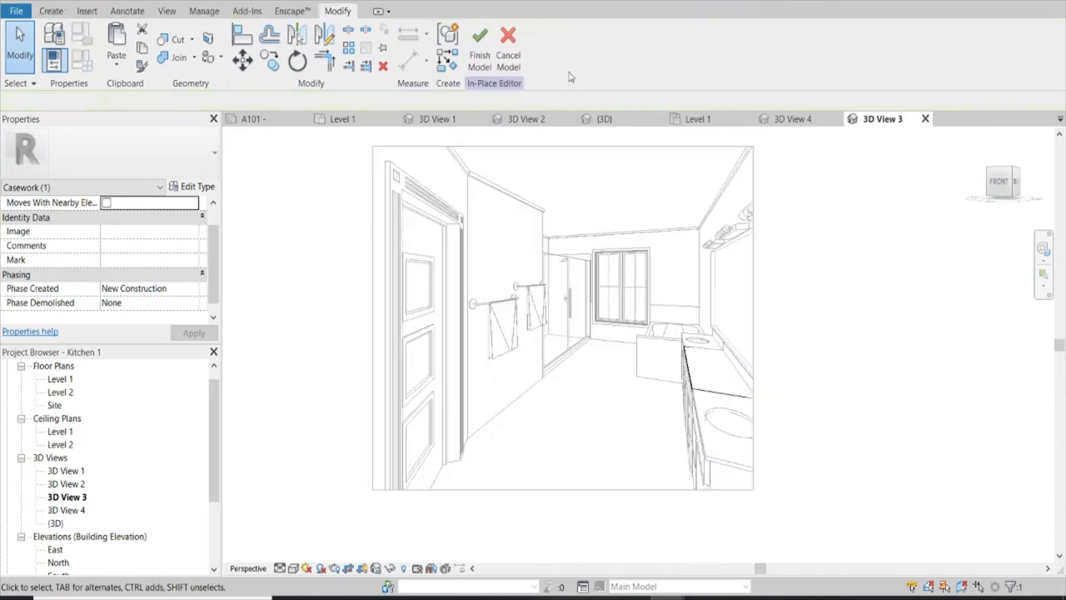
pyautogui.click(682, 385)
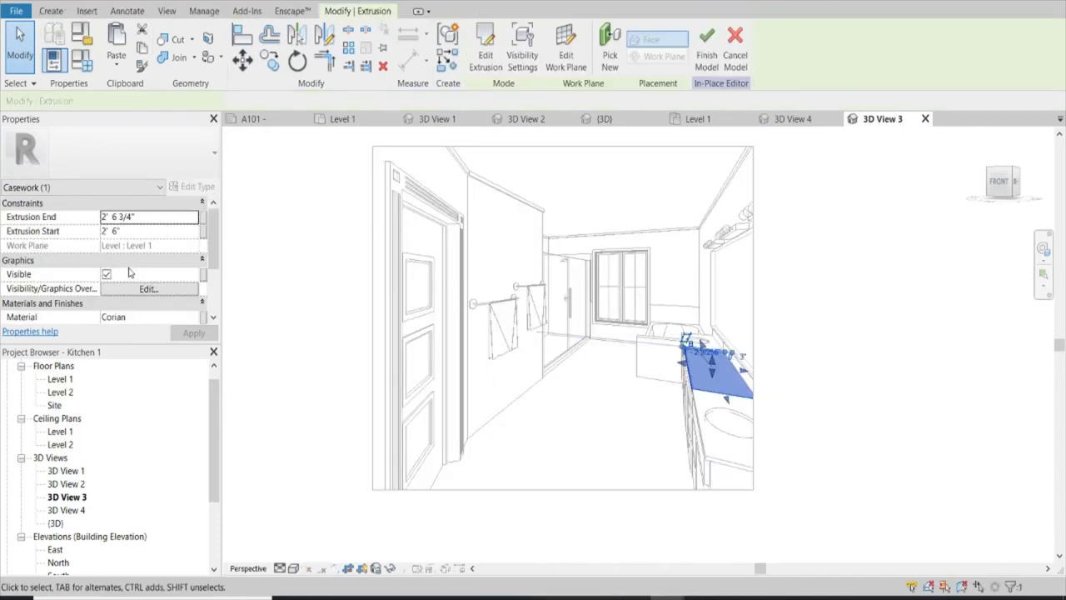
pyautogui.scroll(-1, 148, 260)
pyautogui.click(141, 289)
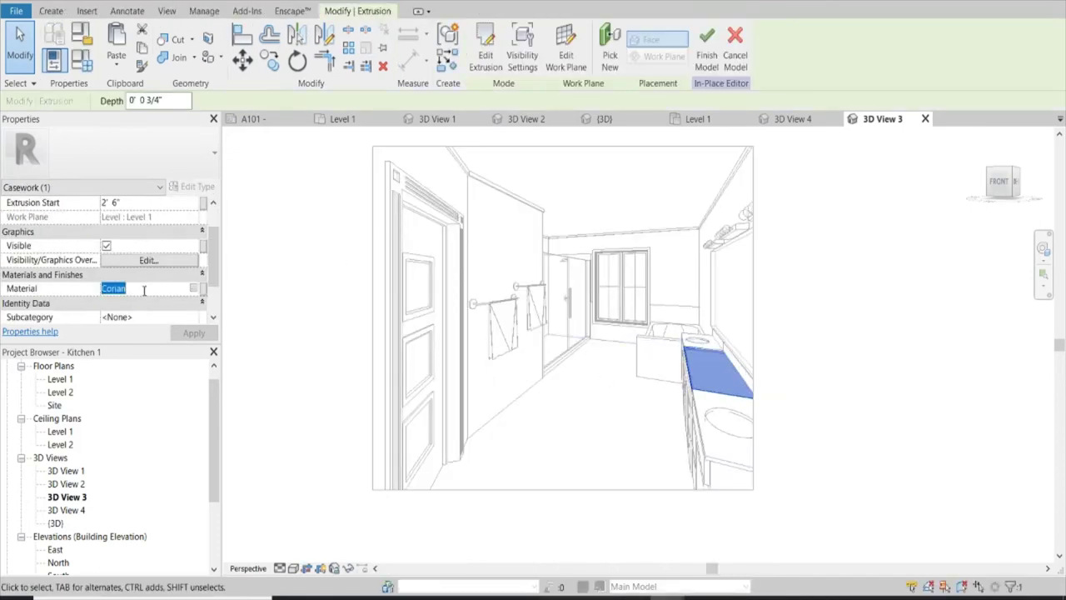
pyautogui.click(706, 45)
pyautogui.click(736, 466)
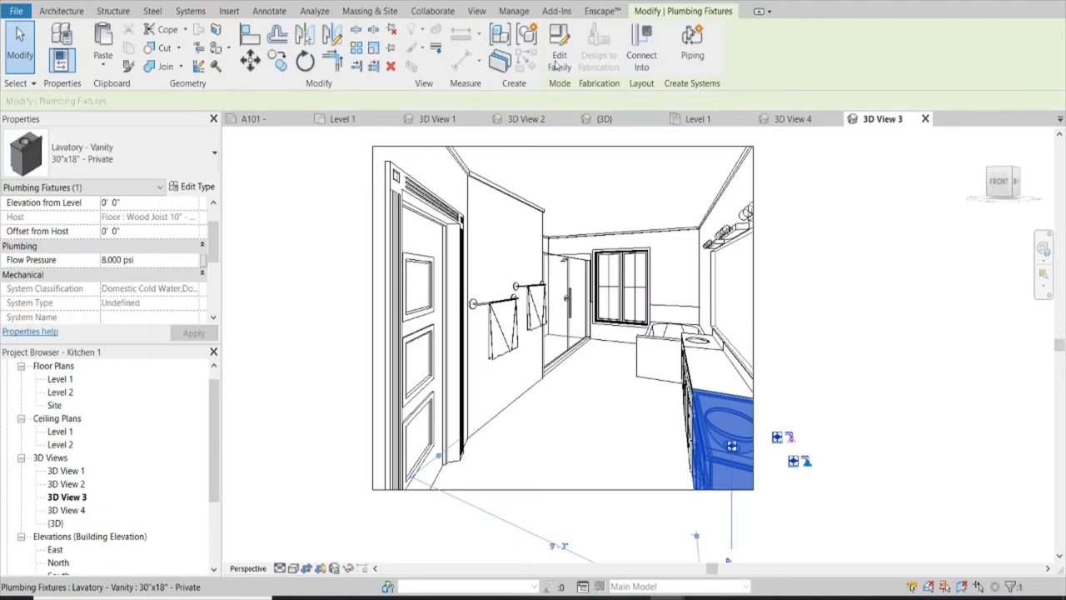
pyautogui.click(556, 50)
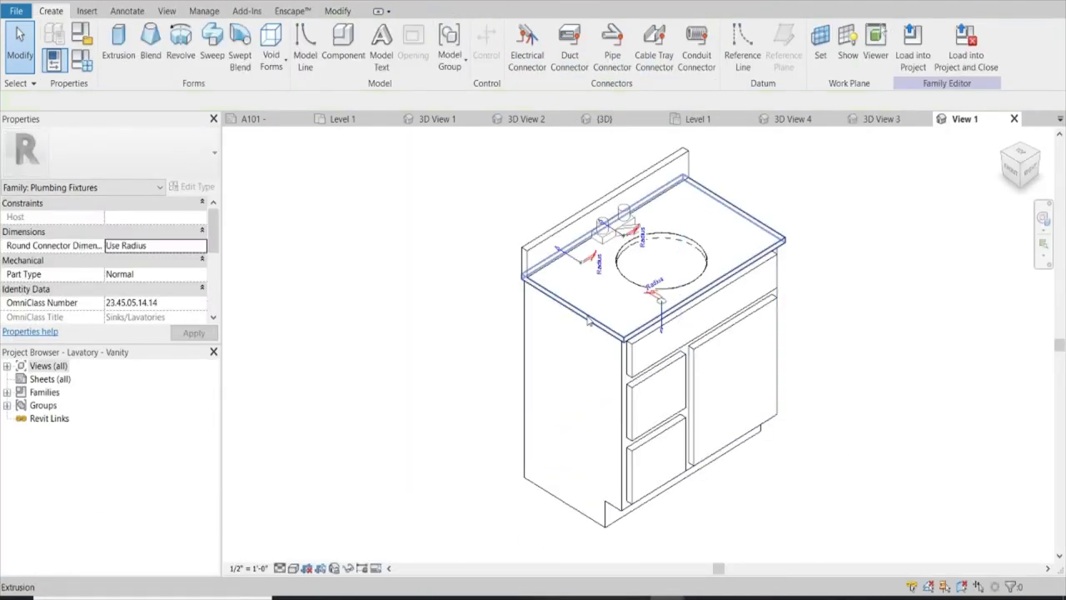
# Inspect the vanity's countertop extrusion sketch profile and leave it unchanged.
pyautogui.click(531, 314)
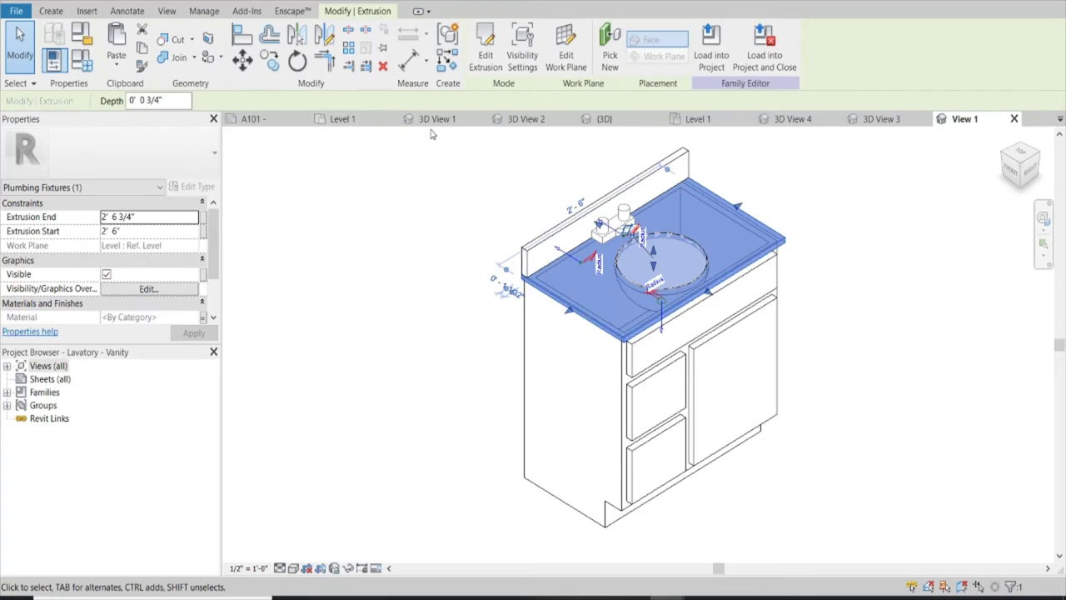
pyautogui.click(487, 48)
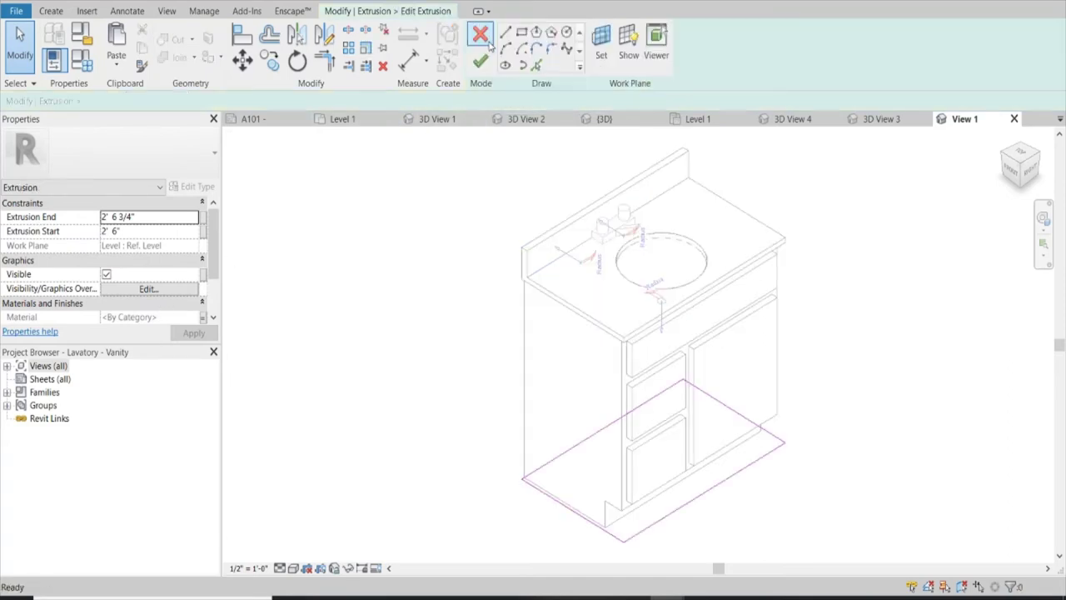
pyautogui.click(483, 63)
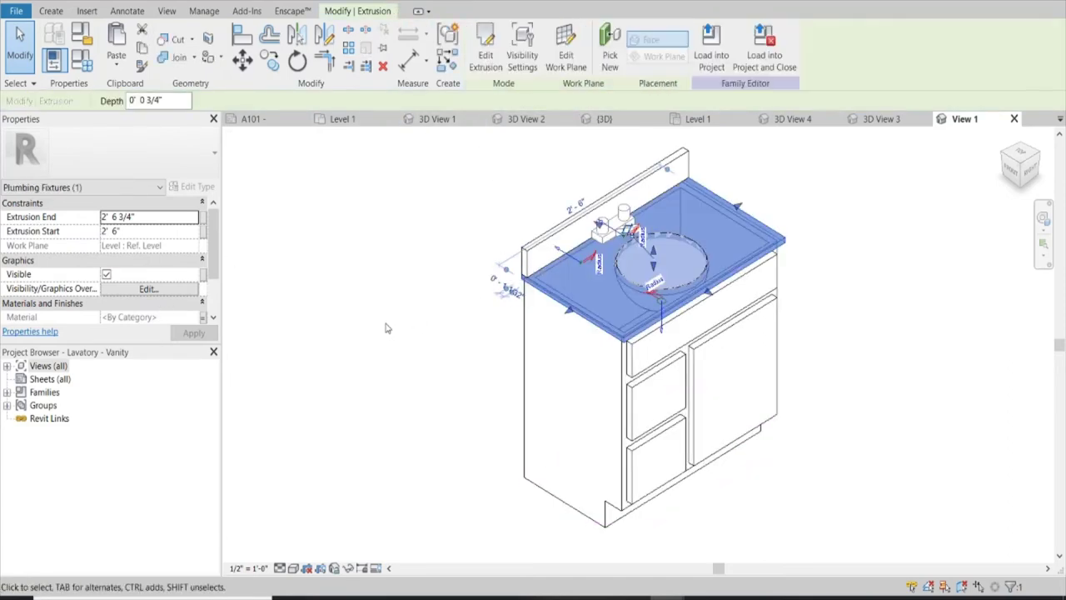
pyautogui.click(453, 242)
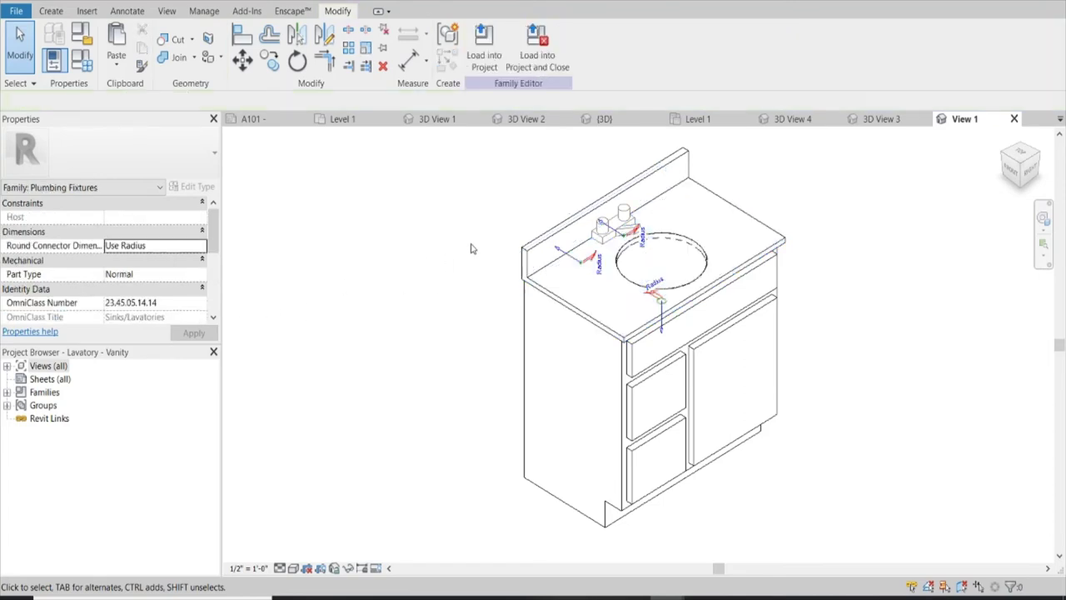
# Close the Paint material list and open the Manage tab's Material Browser.
pyautogui.press('t')
pyautogui.write('cc')
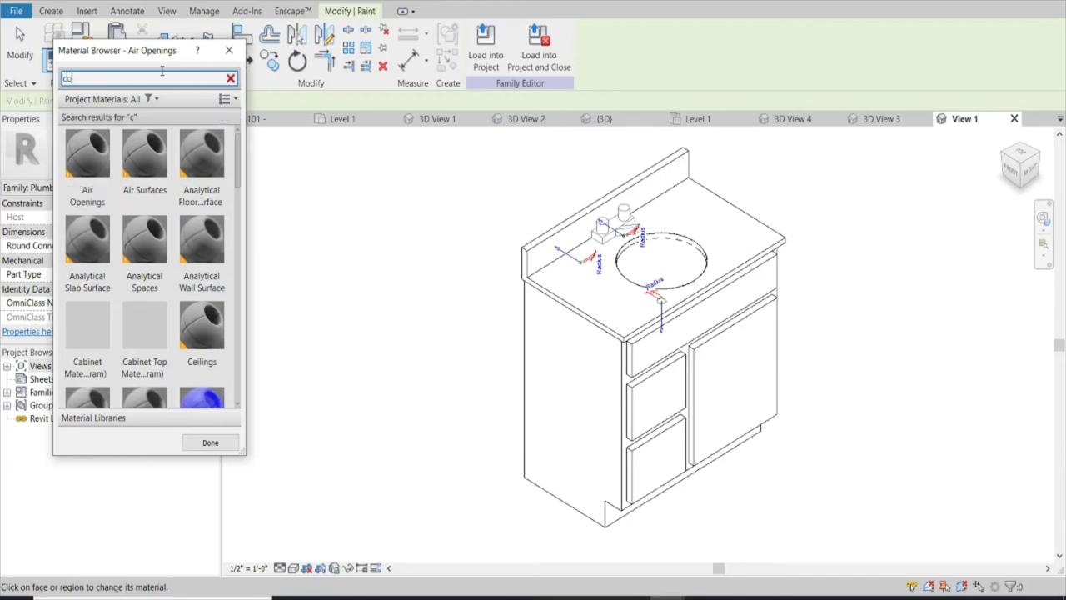
pyautogui.write('o')
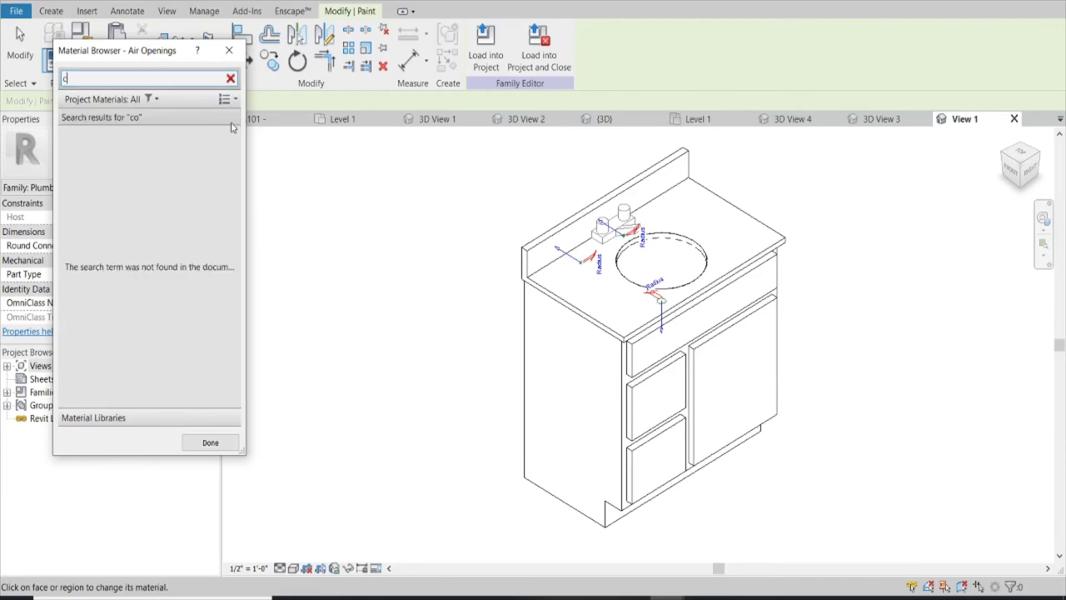
pyautogui.press('BackSpace')
pyautogui.click(223, 54)
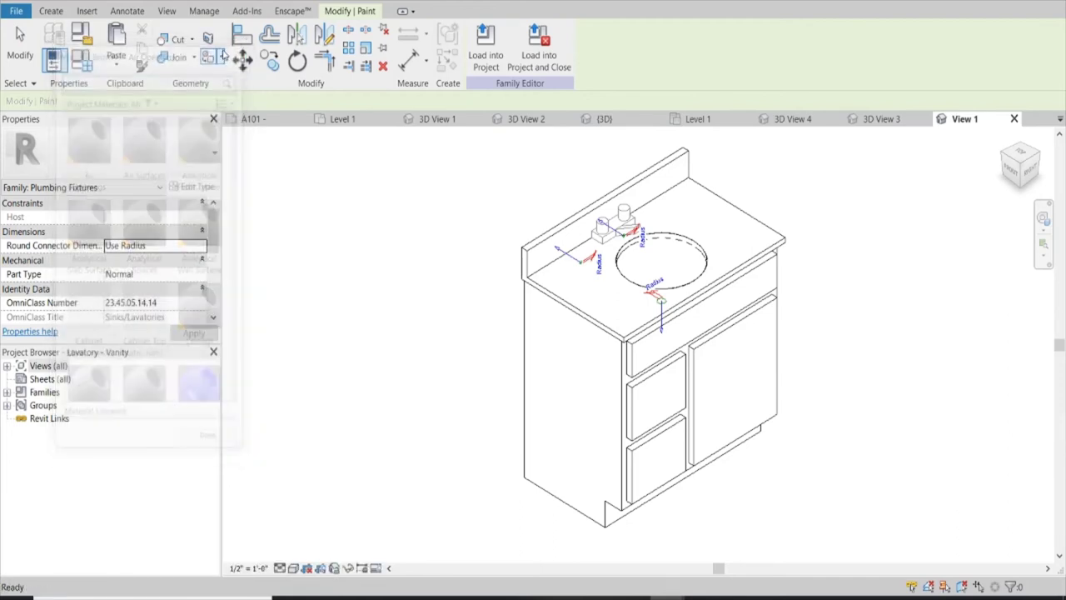
pyautogui.click(203, 11)
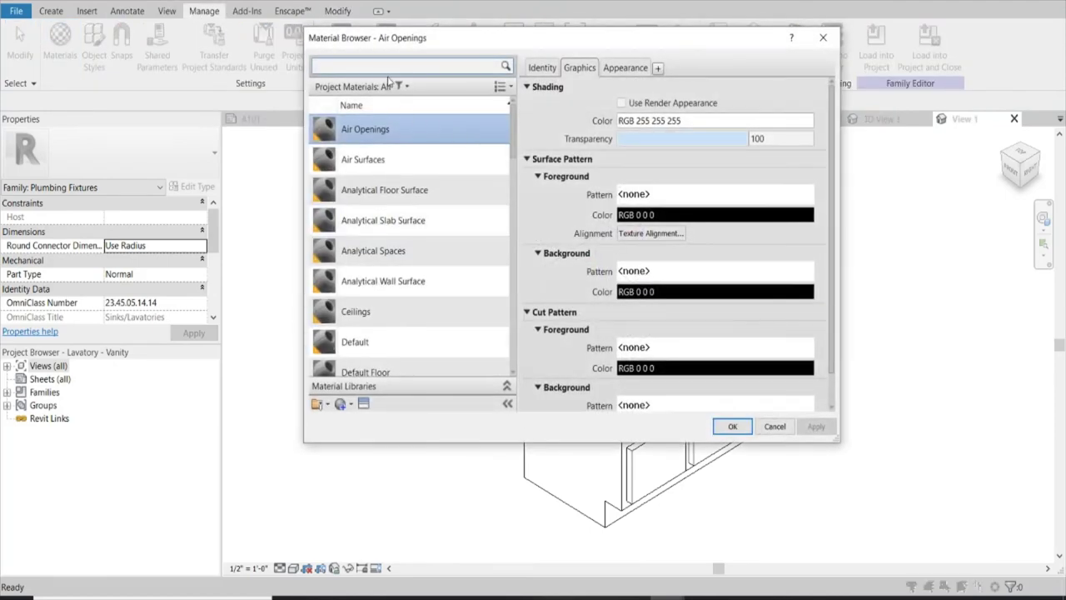
# Create a new material 'corain' using corian-sheet-500x500.jpg as its appearance image.
pyautogui.click(340, 404)
pyautogui.click(360, 420)
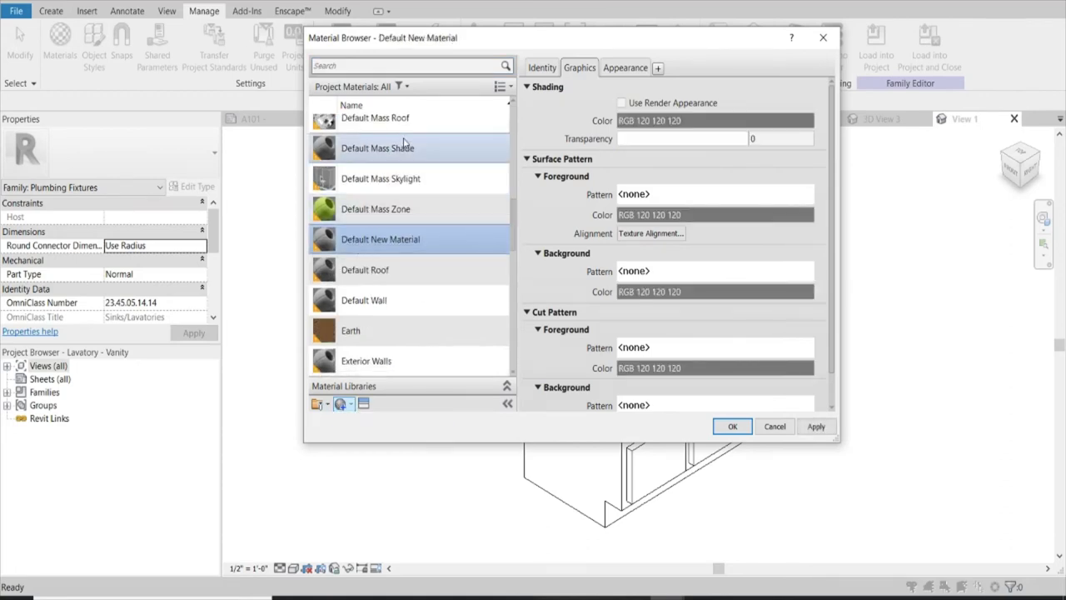
pyautogui.rightClick(389, 249)
pyautogui.click(411, 284)
pyautogui.write('corain')
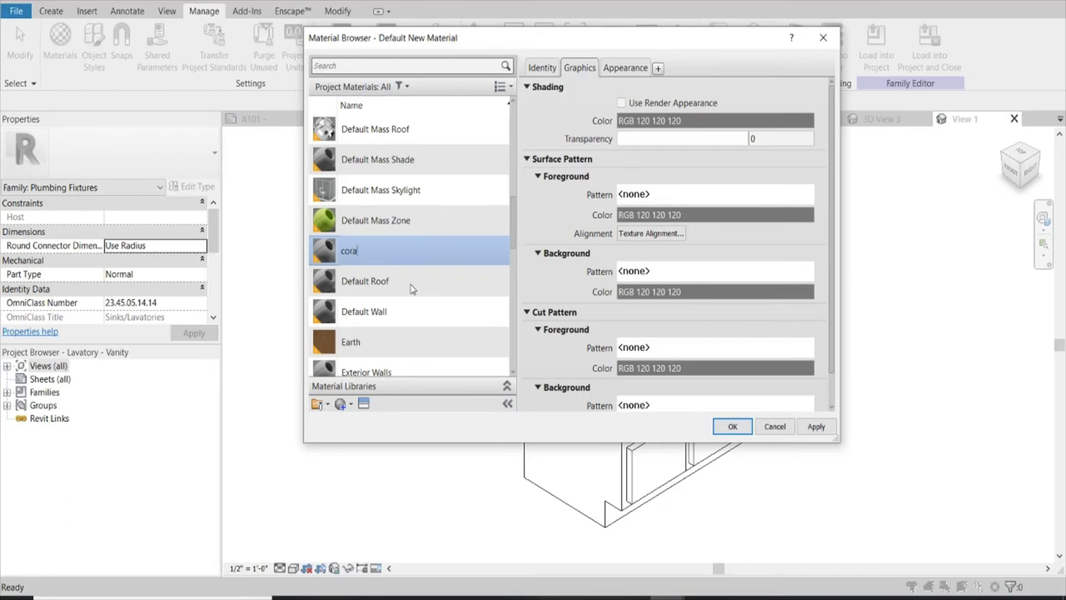
pyautogui.click(617, 70)
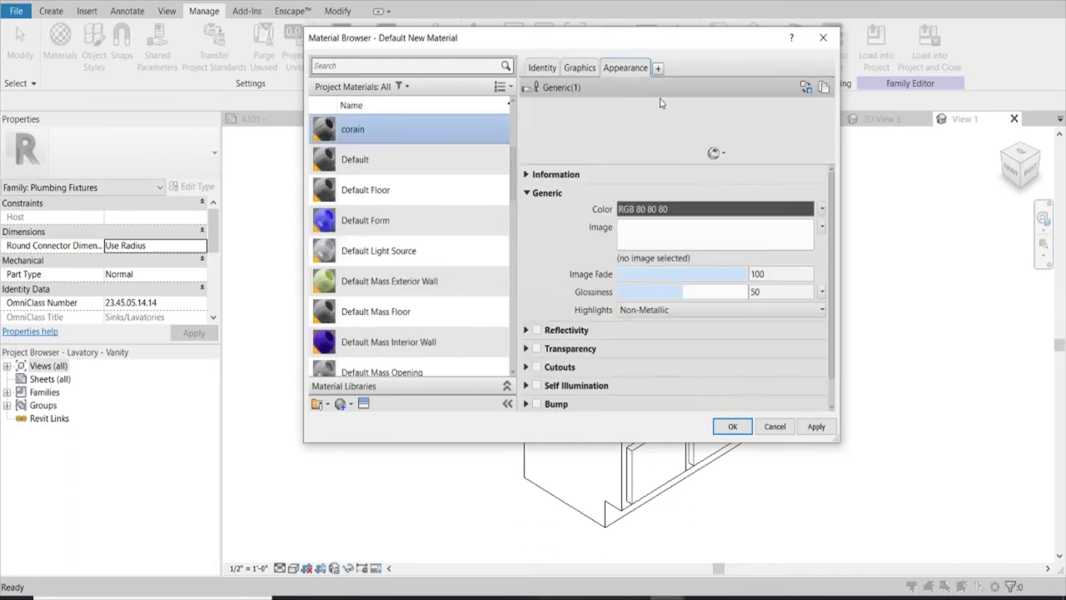
pyautogui.click(721, 239)
pyautogui.click(446, 183)
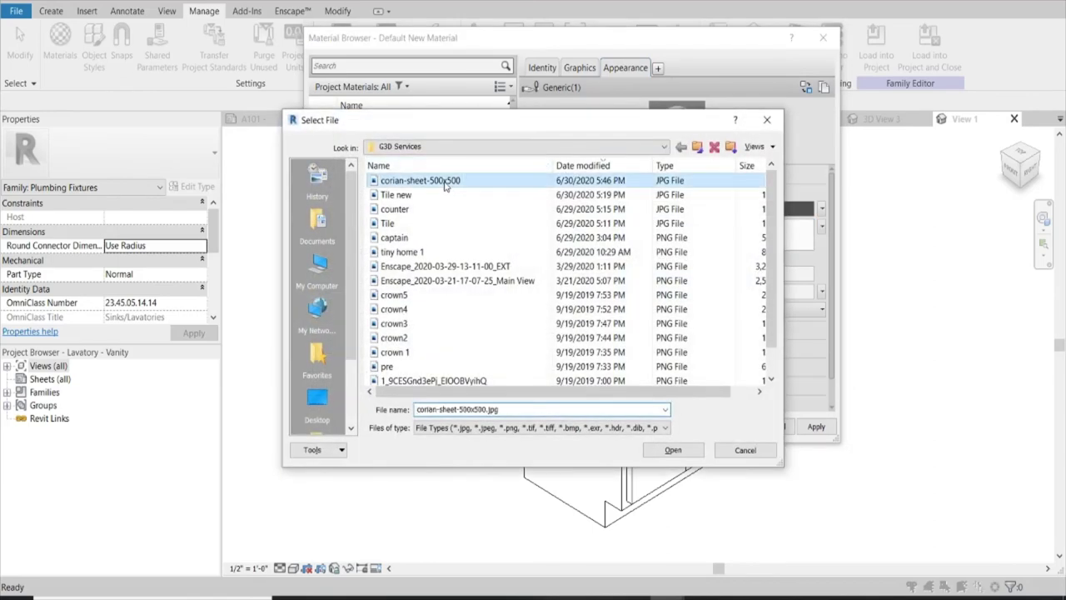
pyautogui.click(695, 452)
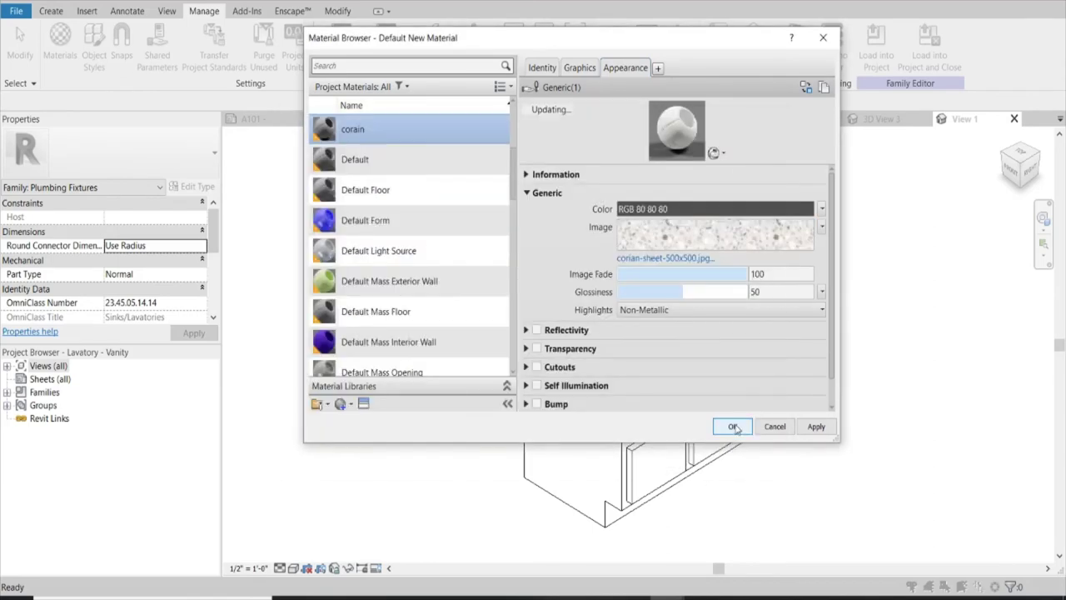
pyautogui.click(733, 427)
pyautogui.click(706, 265)
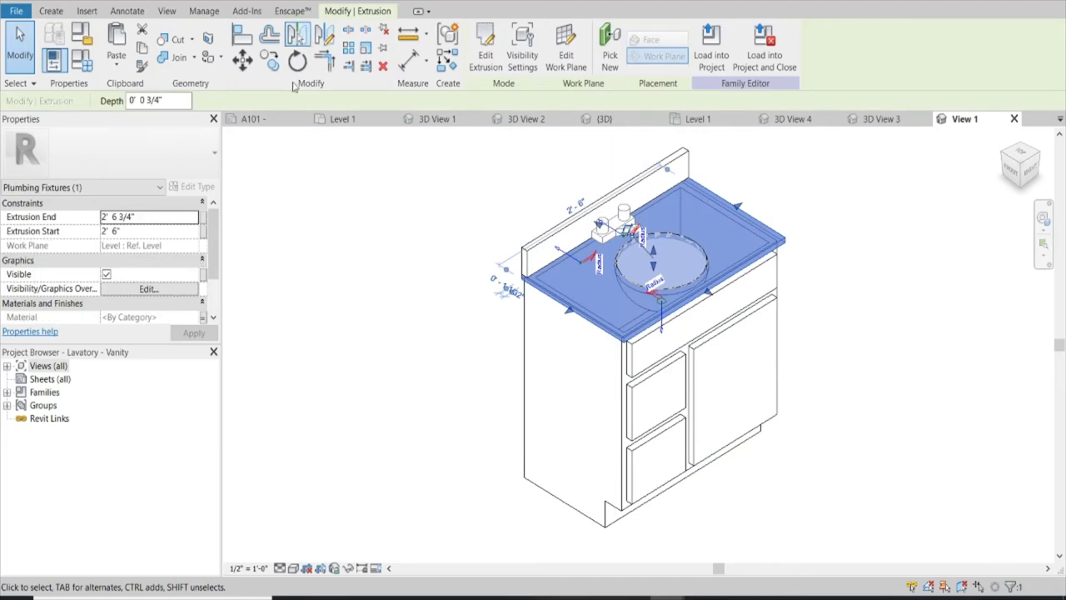
# Deselect the countertop and start the Paint tool (PT) to apply the corain material.
pyautogui.click(412, 234)
pyautogui.press('p')
pyautogui.press('t')
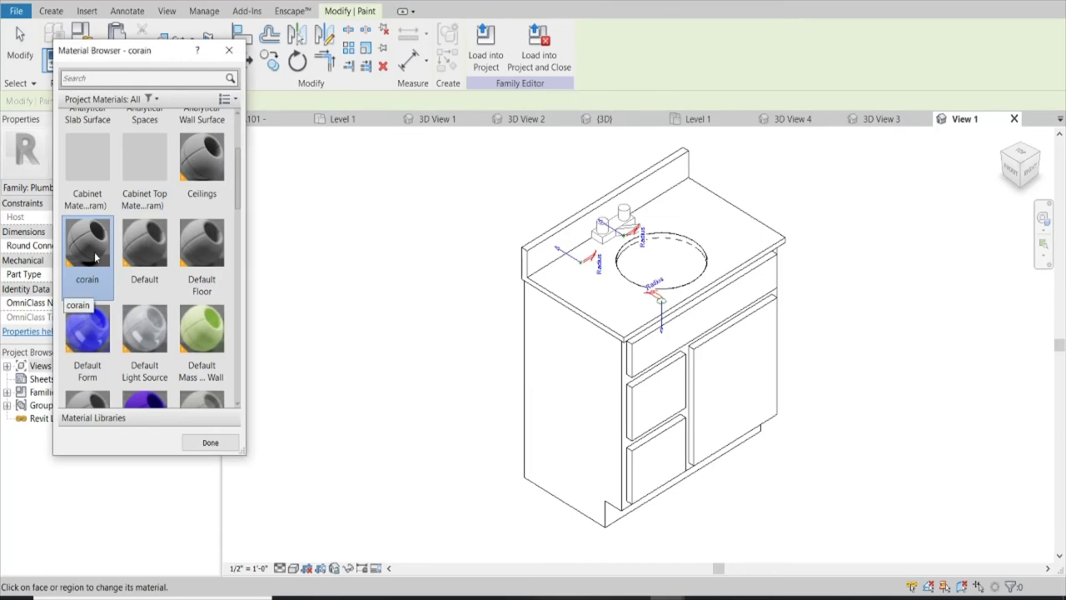
pyautogui.scroll(3, 741, 287)
pyautogui.scroll(3, 511, 381)
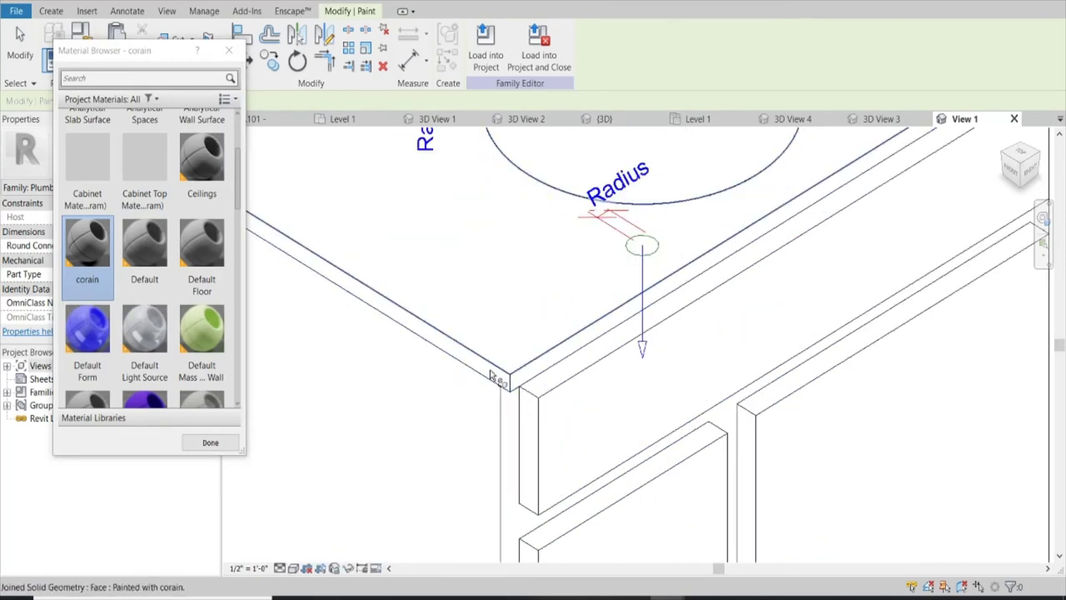
pyautogui.scroll(1, 500, 375)
pyautogui.scroll(1, 533, 382)
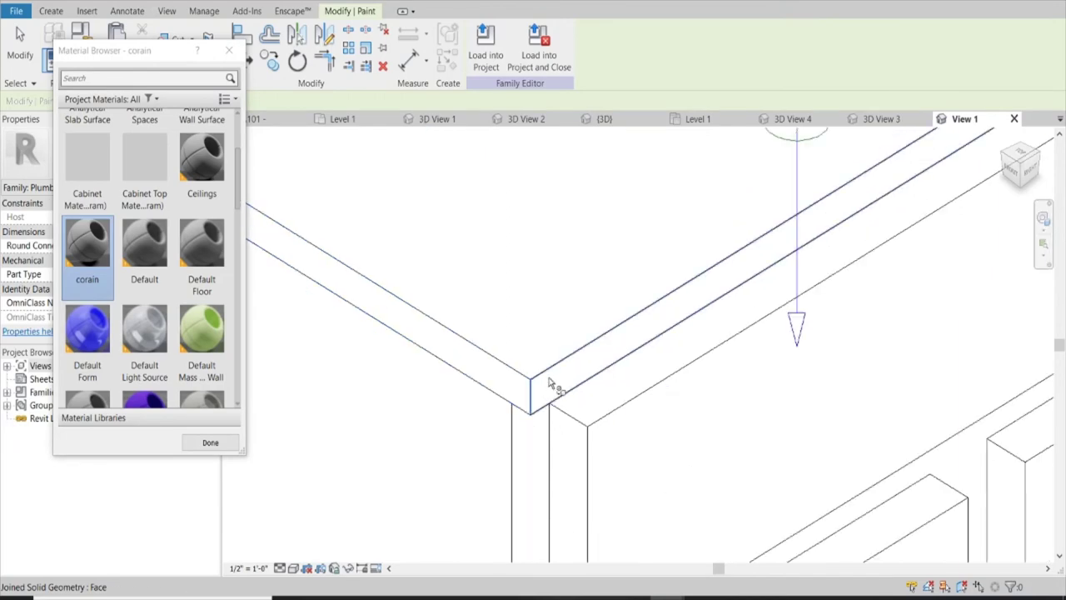
pyautogui.scroll(-5, 547, 382)
pyautogui.scroll(4, 348, 231)
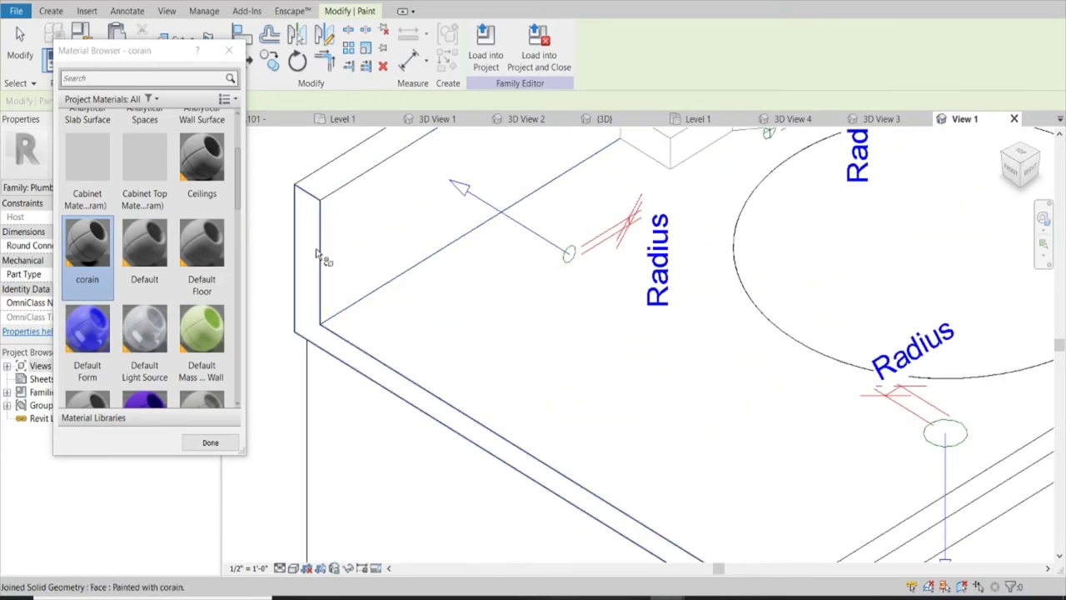
pyautogui.scroll(-4, 348, 180)
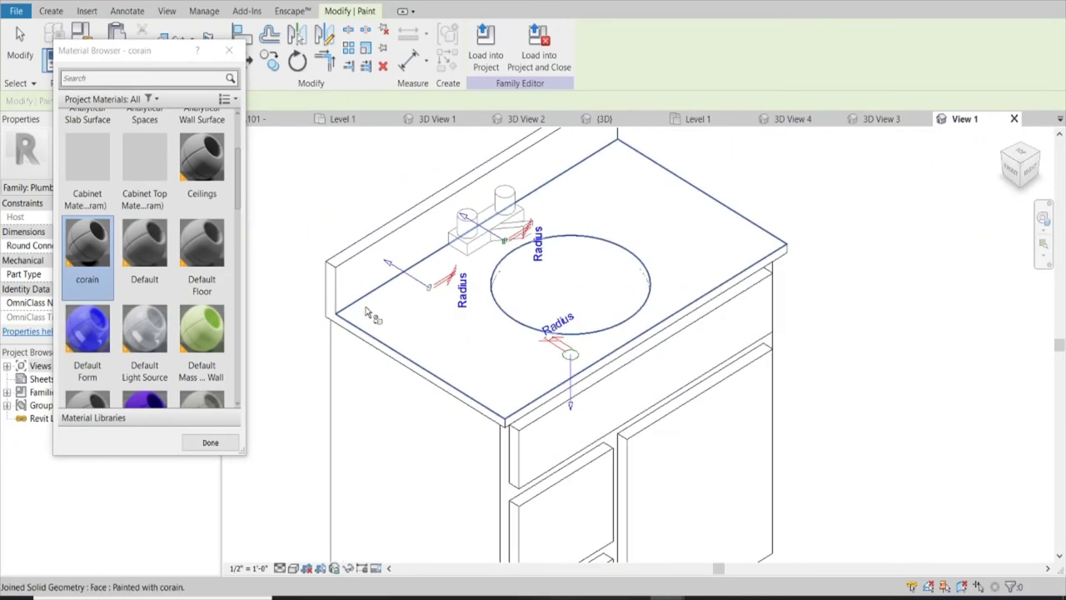
# Paint the backsplash face with corain and finish painting.
pyautogui.moveTo(781, 262)
pyautogui.keyDown('shift'); pyautogui.mouseDown(button='middle')
pyautogui.moveTo(755, 254)
pyautogui.moveTo(706, 359)
pyautogui.mouseUp(button='middle'); pyautogui.keyUp('shift')
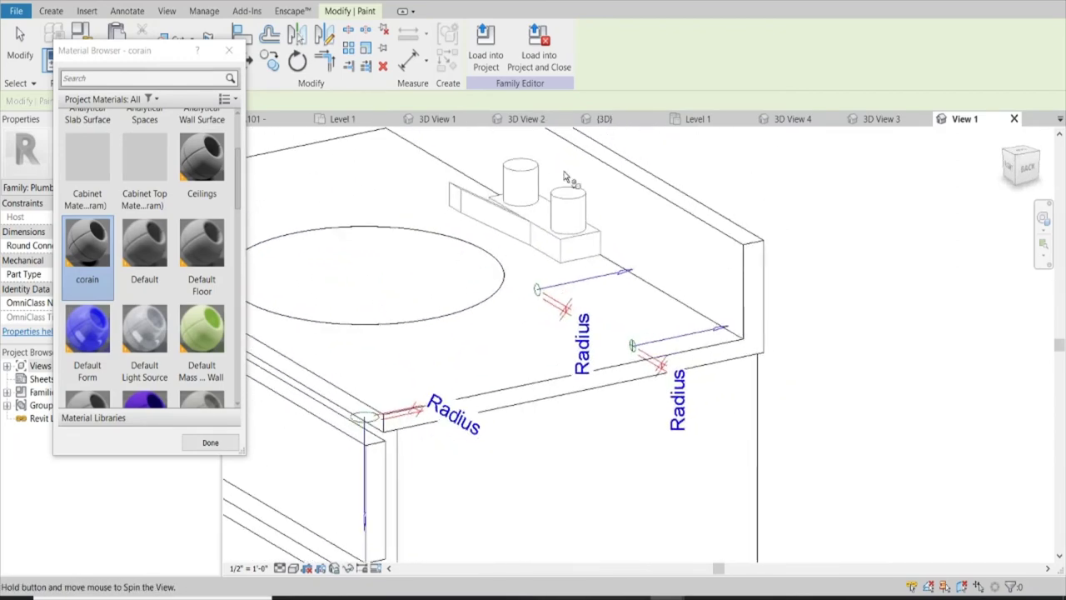
pyautogui.click(741, 243)
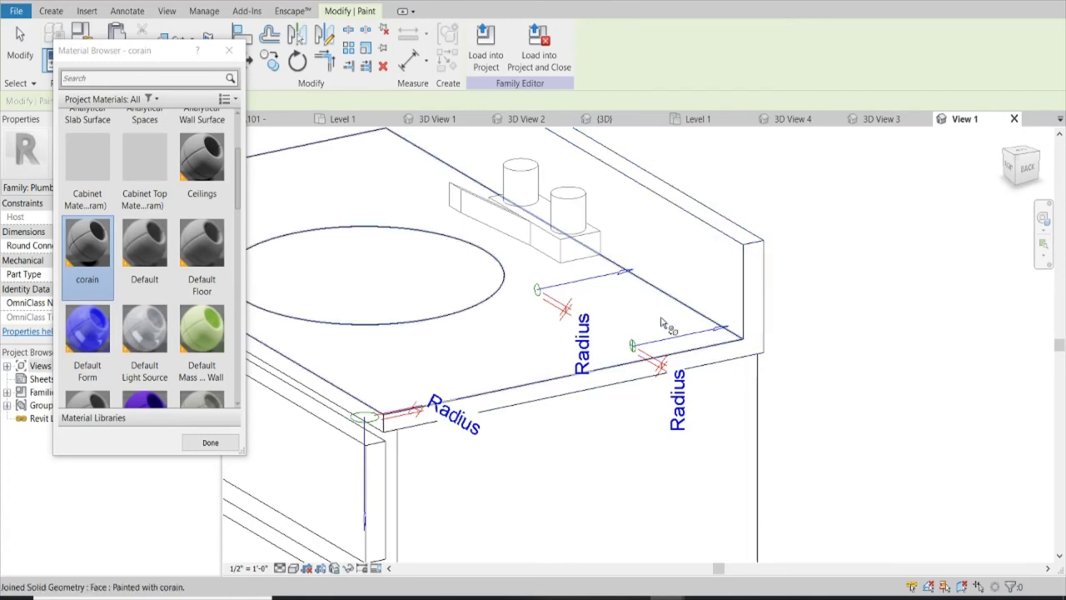
pyautogui.scroll(-4, 653, 333)
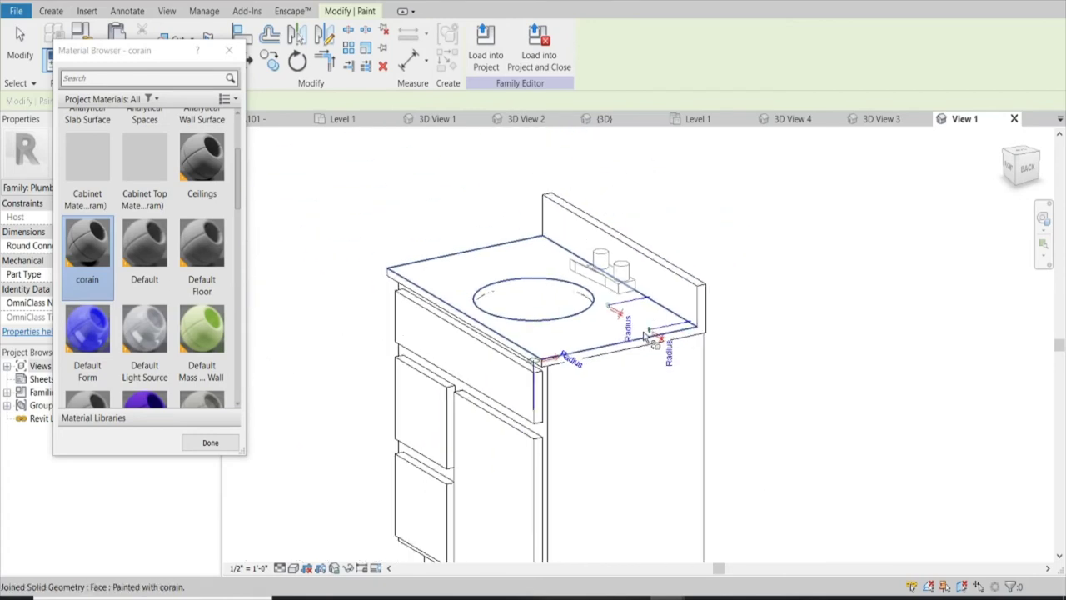
pyautogui.click(210, 442)
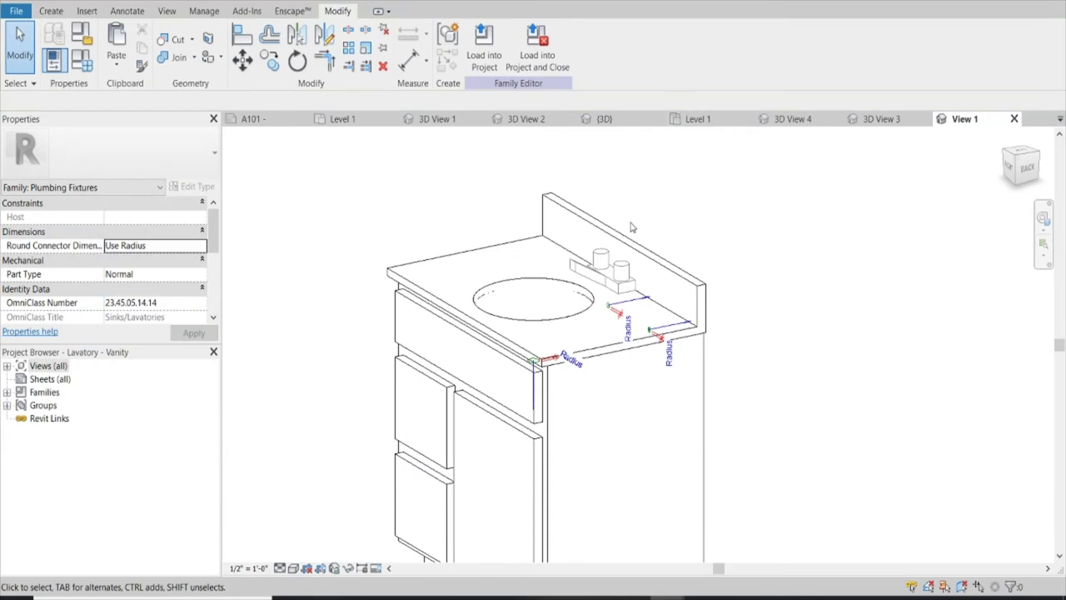
# Load the Lavatory - Vanity family into Kitchen 1 without saving, overwriting the existing version.
pyautogui.click(533, 40)
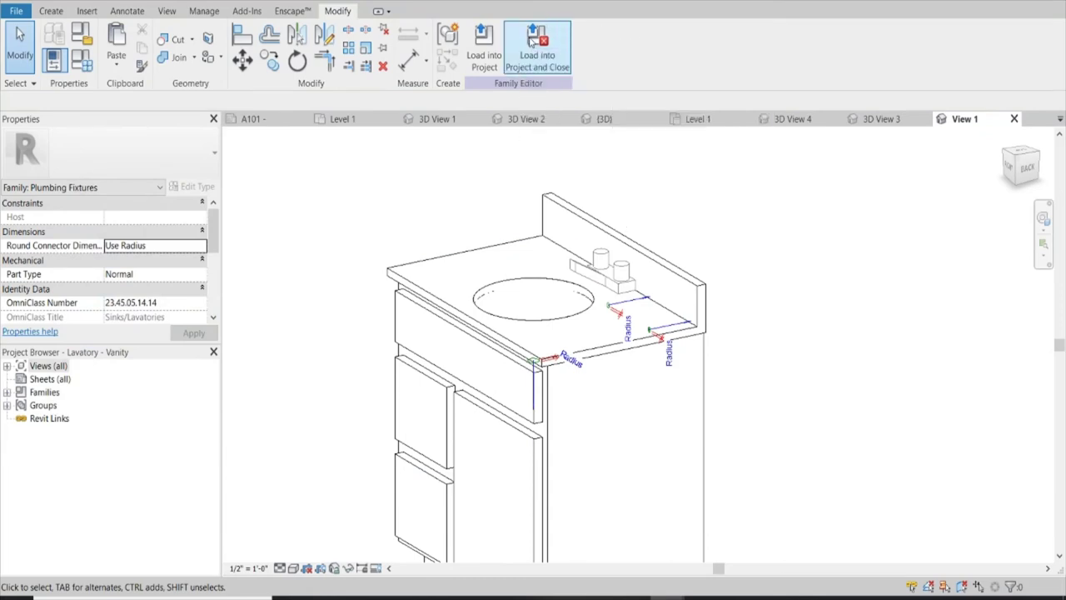
pyautogui.click(497, 406)
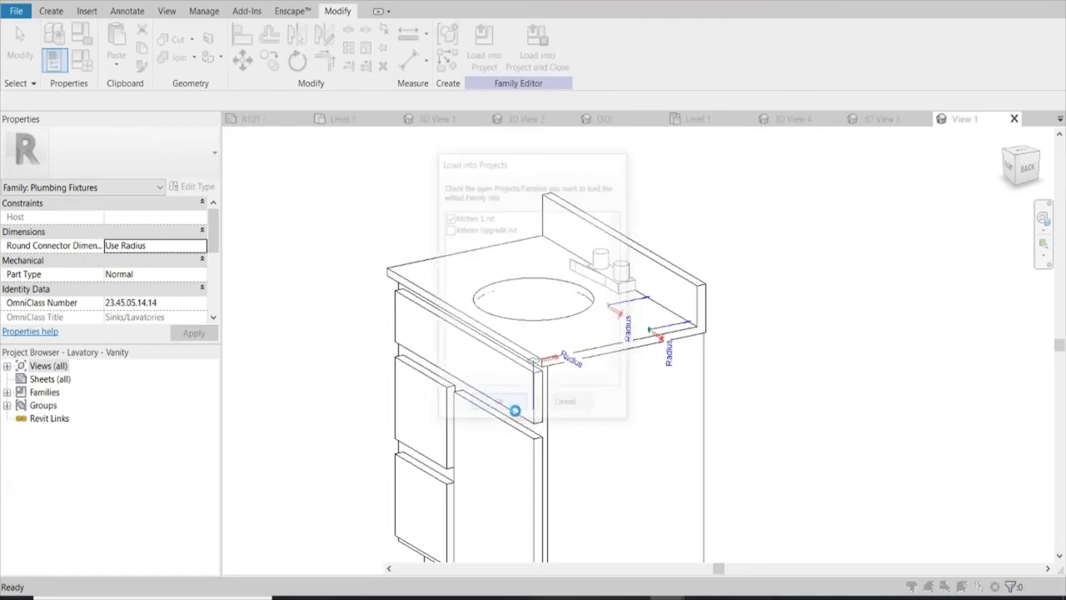
pyautogui.click(566, 307)
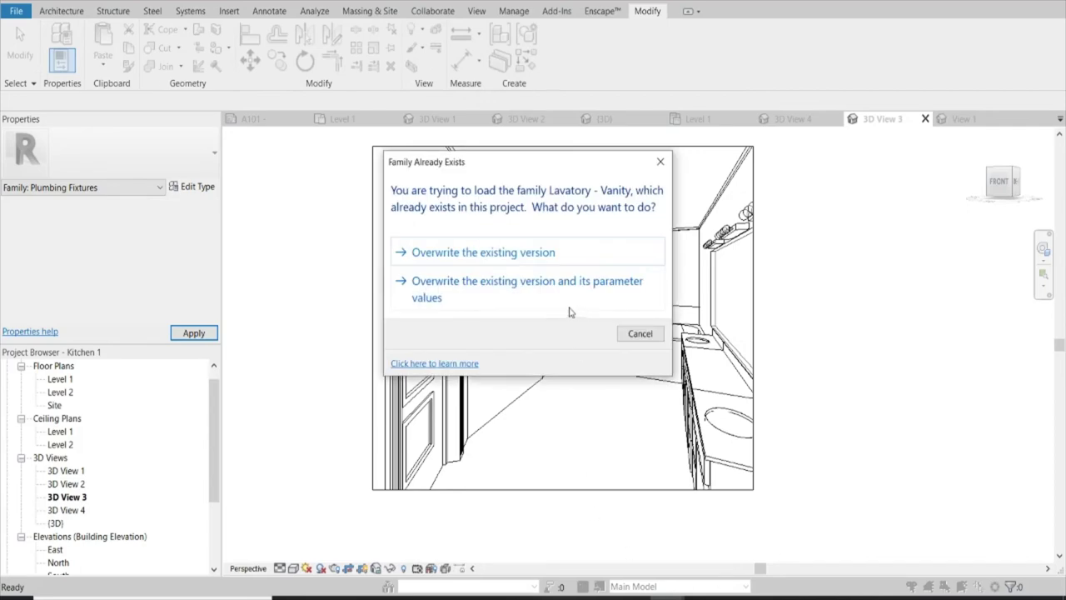
pyautogui.click(537, 285)
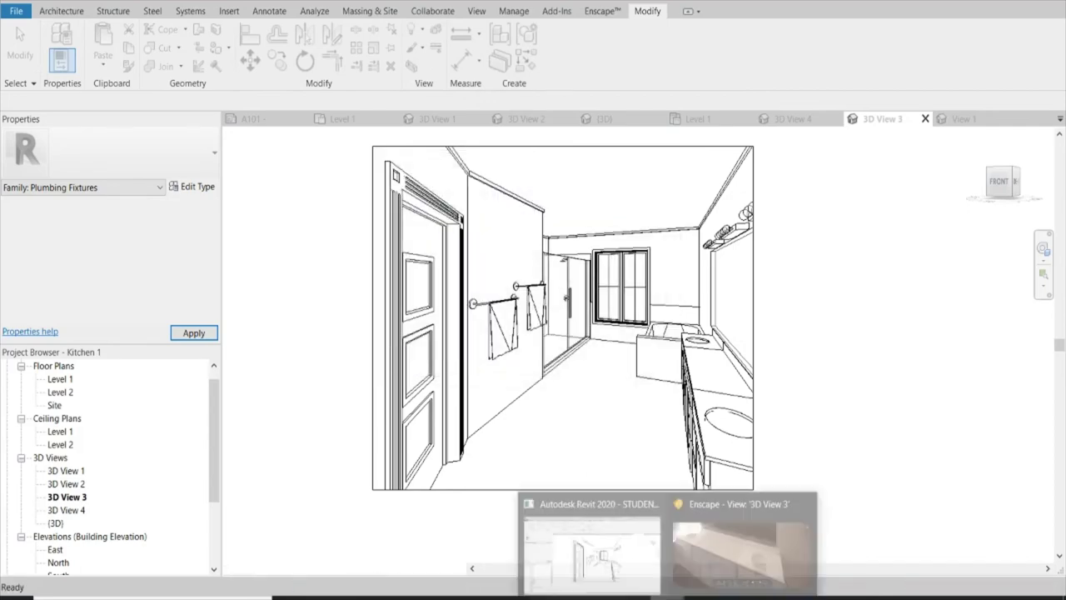
# Check the speckled countertop in the Enscape render, then return to Revit's 3D View 3.
pyautogui.click(710, 525)
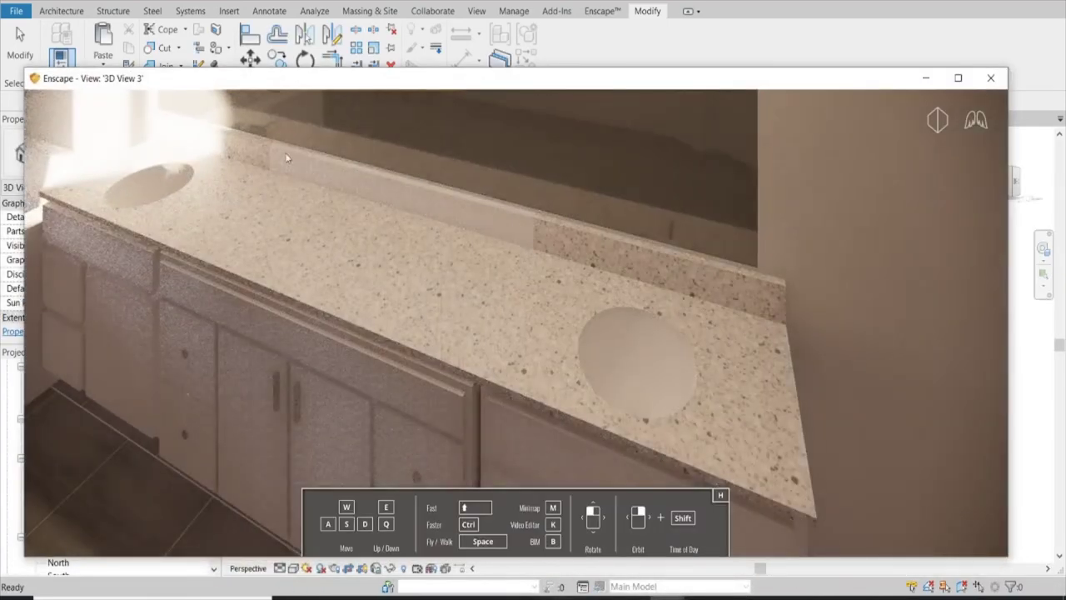
pyautogui.scroll(5, 336, 256)
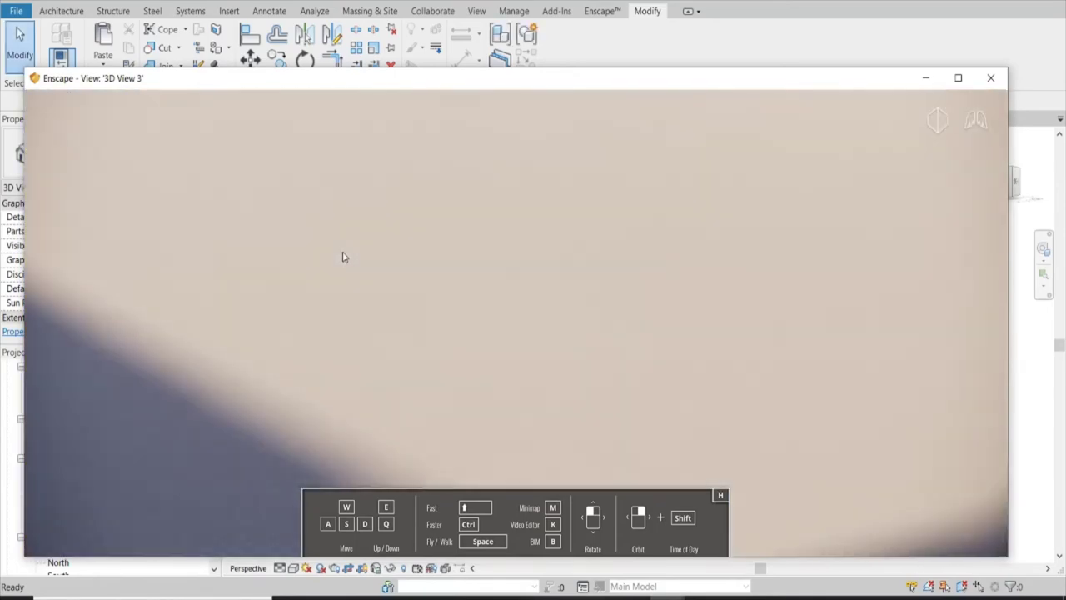
pyautogui.scroll(-3, 342, 252)
pyautogui.scroll(-3, 596, 308)
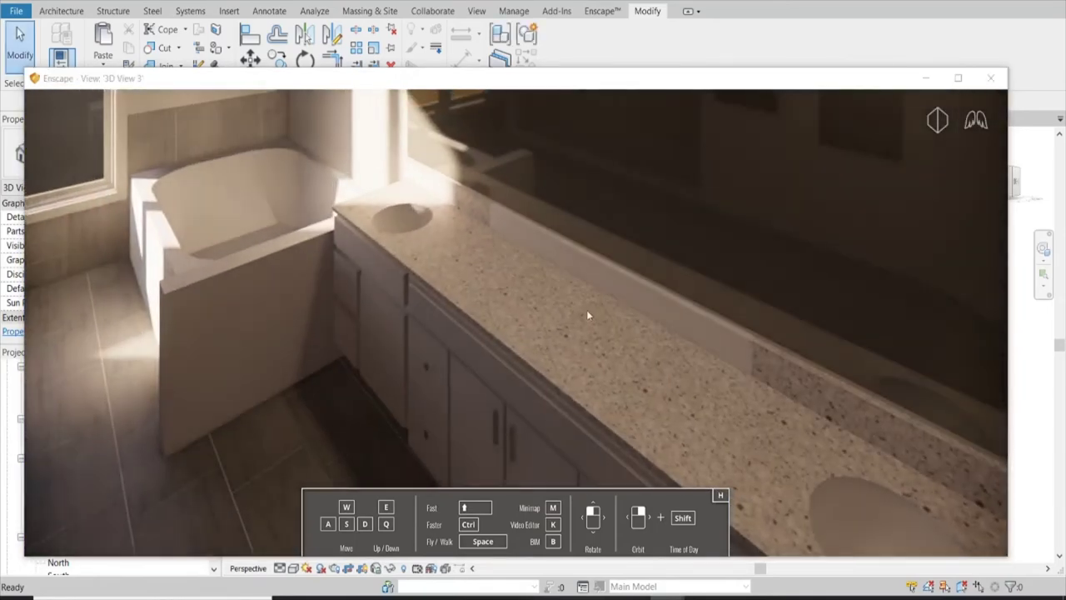
pyautogui.click(931, 81)
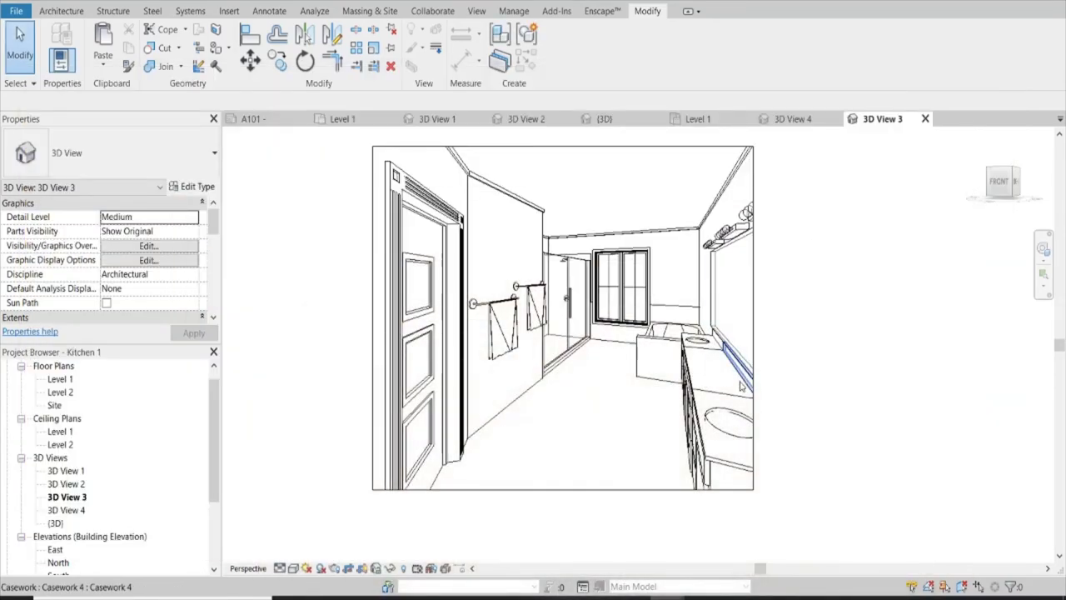
# Edit the backsplash casework in place, set its extrusion material to Corian, and finish the model.
pyautogui.click(740, 375)
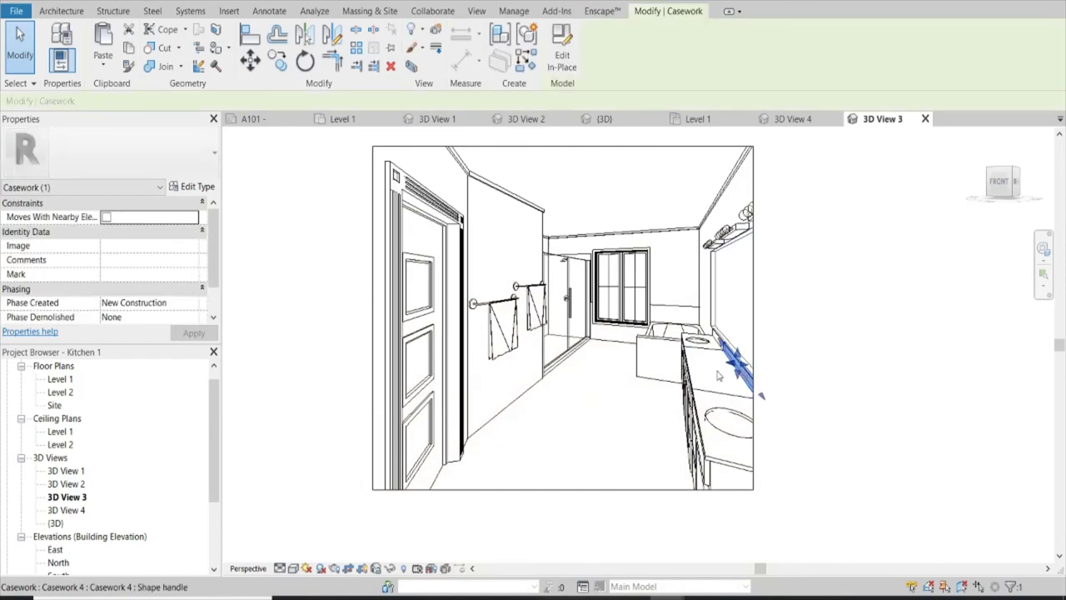
pyautogui.click(562, 46)
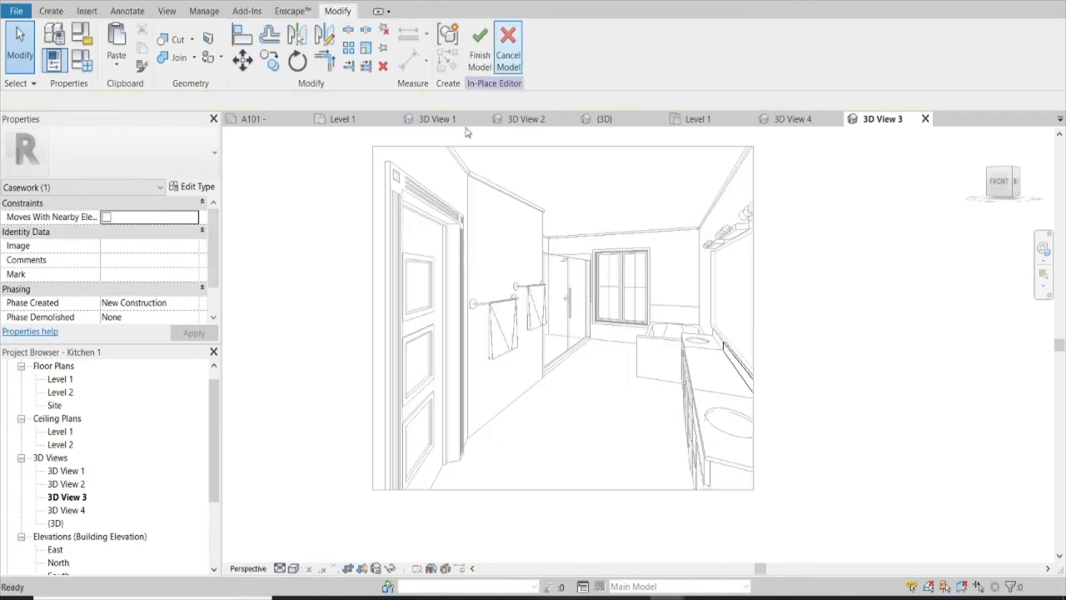
pyautogui.click(721, 362)
pyautogui.click(151, 316)
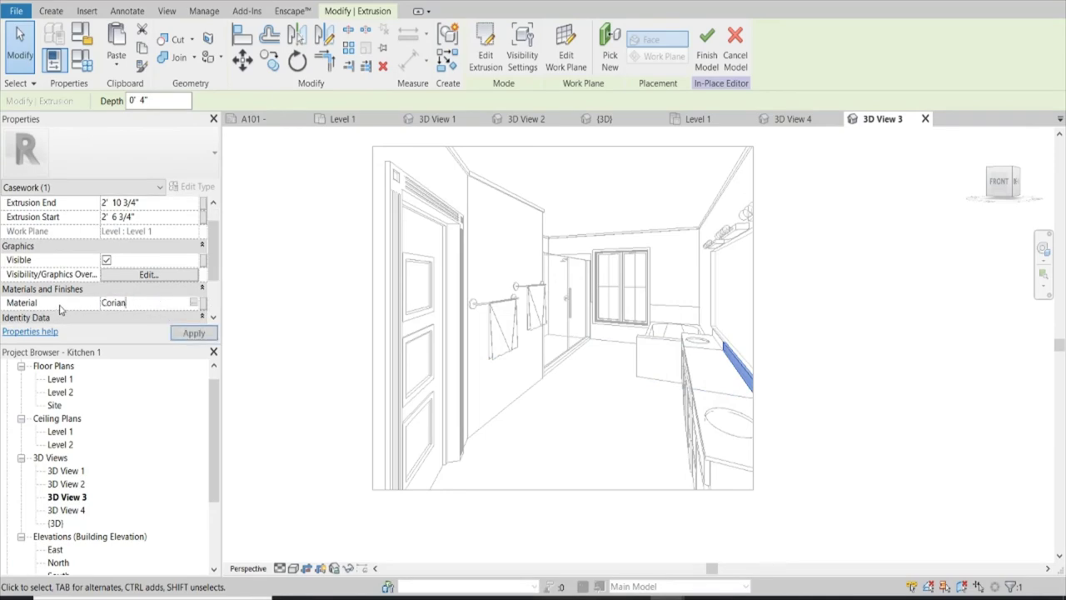
pyautogui.click(706, 50)
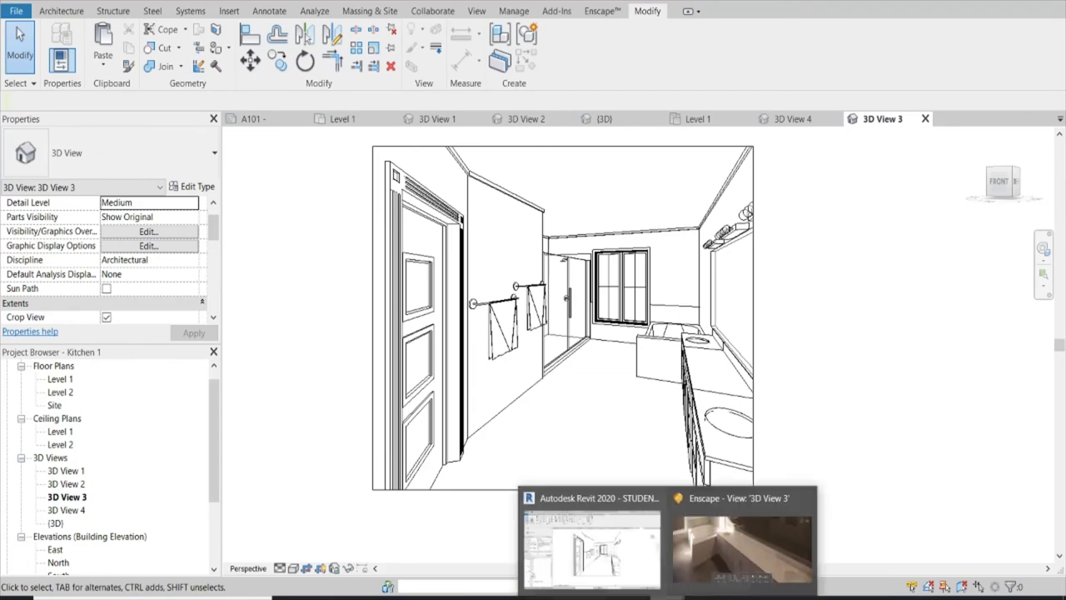
# Orbit the Enscape render to review the tub, window, floor and vanity.
pyautogui.click(745, 522)
pyautogui.moveTo(644, 356); pyautogui.dragTo(500, 316)
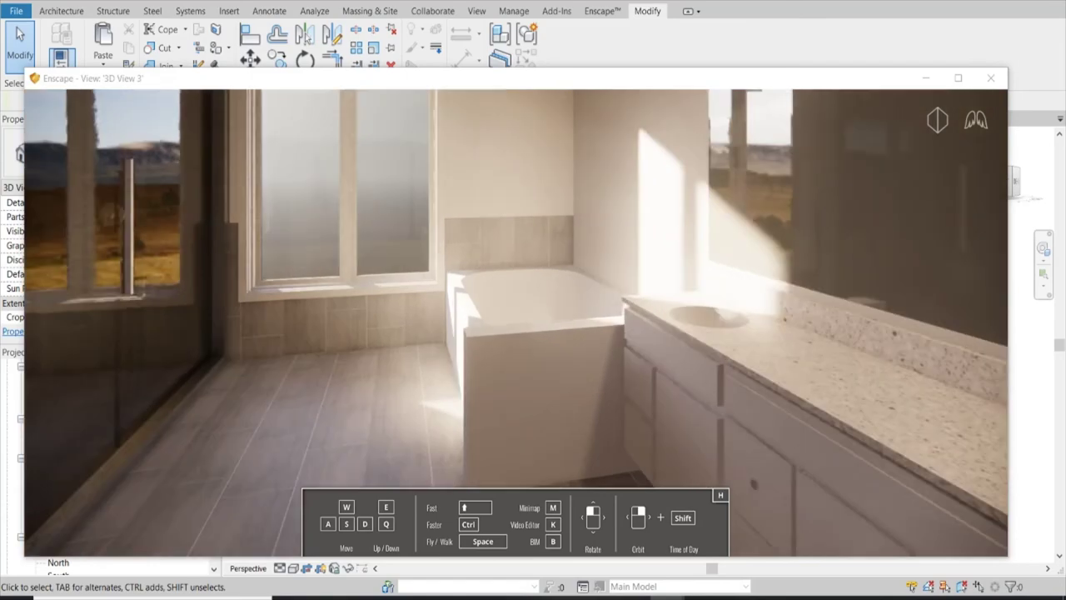
pyautogui.moveTo(533, 316); pyautogui.dragTo(466, 316)
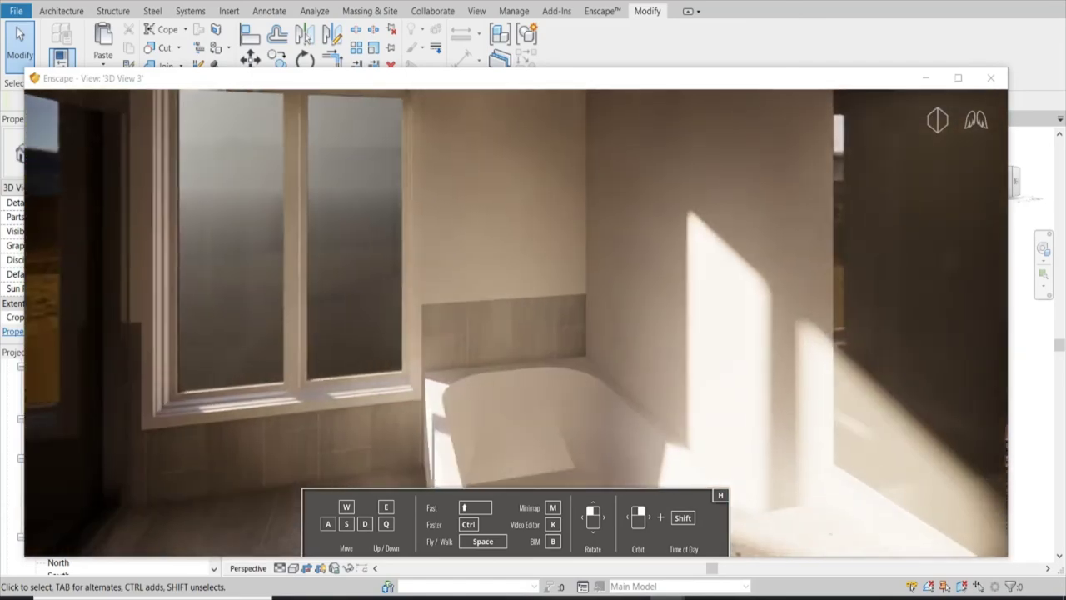
pyautogui.moveTo(533, 317); pyautogui.dragTo(599, 317)
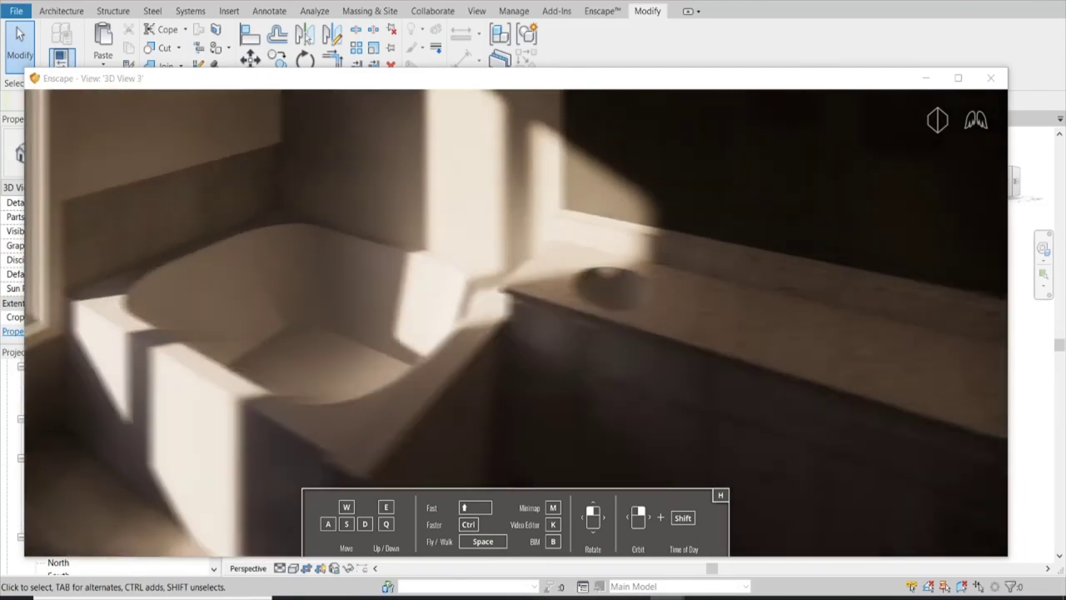
pyautogui.moveTo(533, 316); pyautogui.dragTo(709, 284)
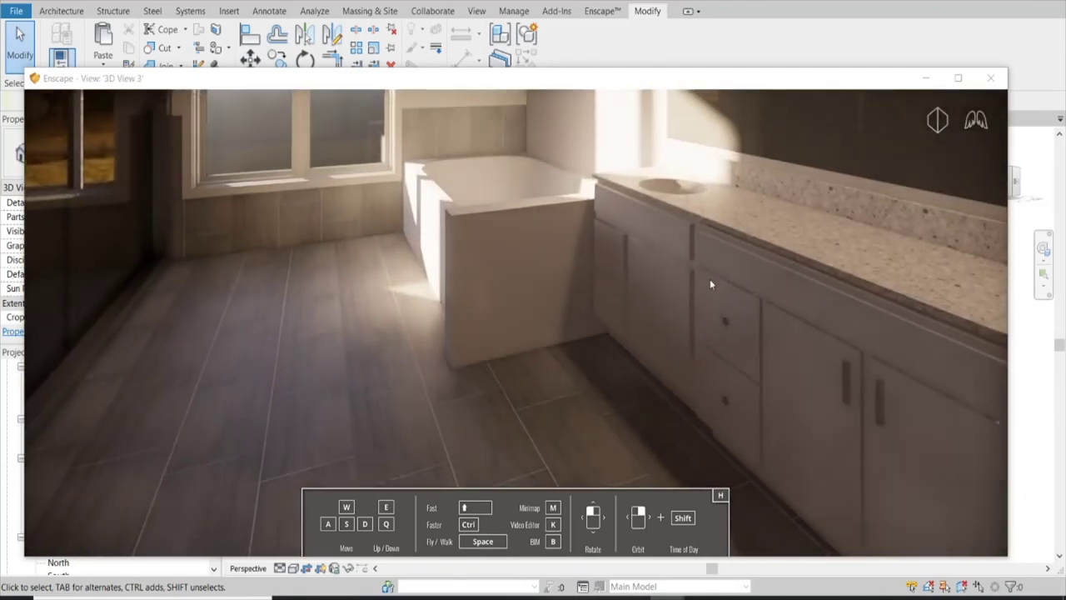
# Back in Revit, try the Paint tool with the Tile NEW material, then cancel it.
pyautogui.click(925, 77)
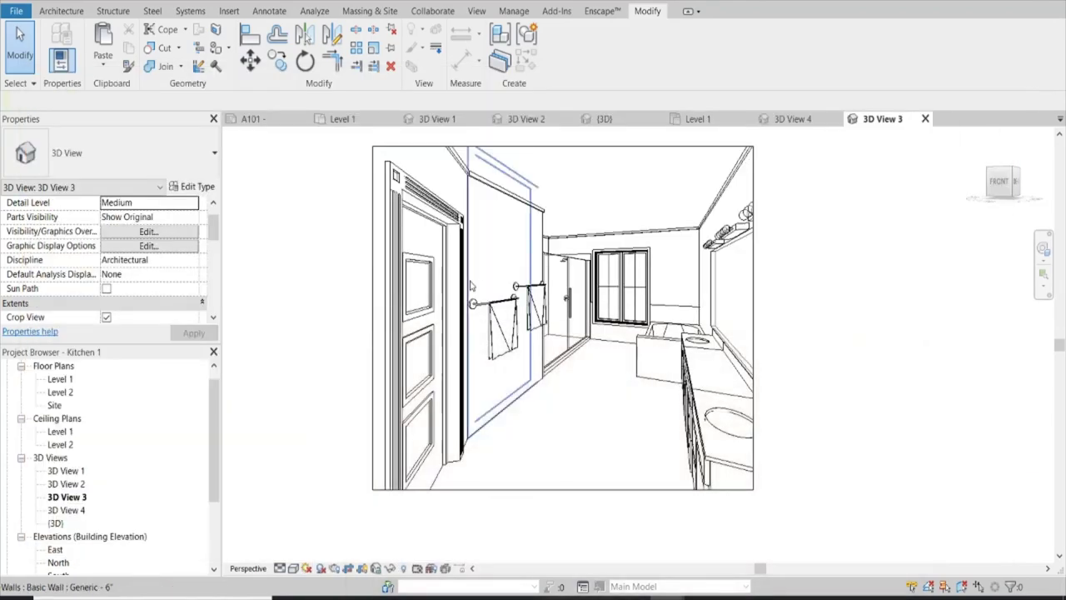
pyautogui.scroll(3, 664, 378)
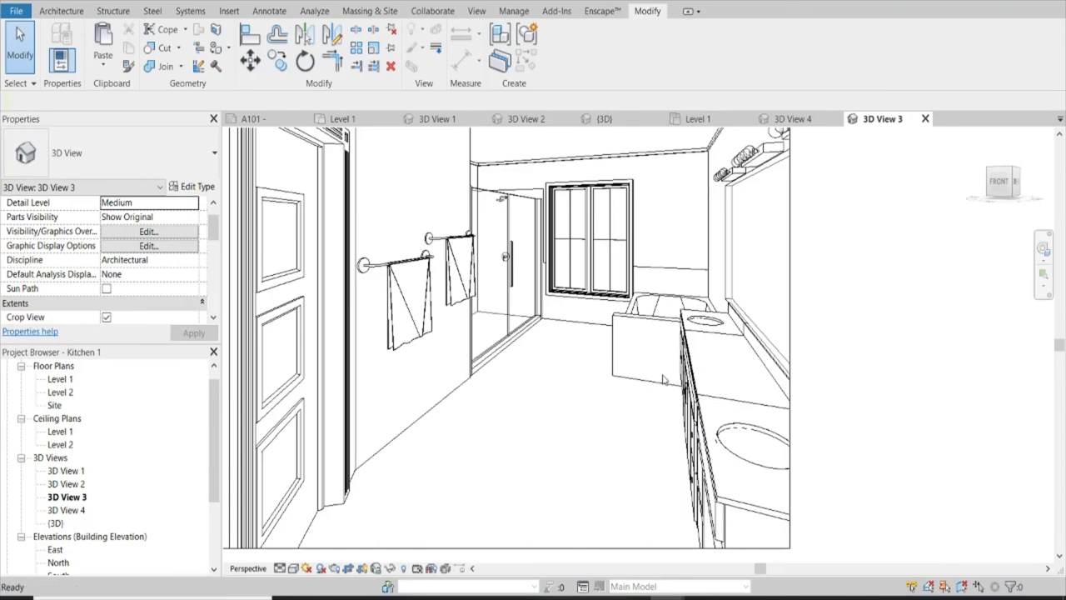
pyautogui.press('p')
pyautogui.press('t')
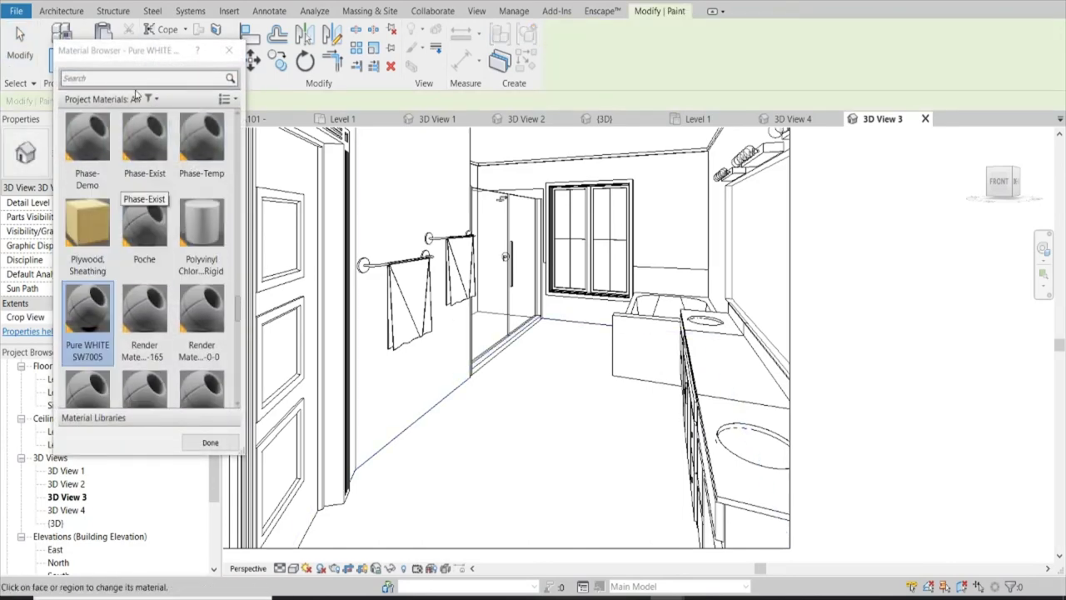
pyautogui.click(121, 77)
pyautogui.write('tile')
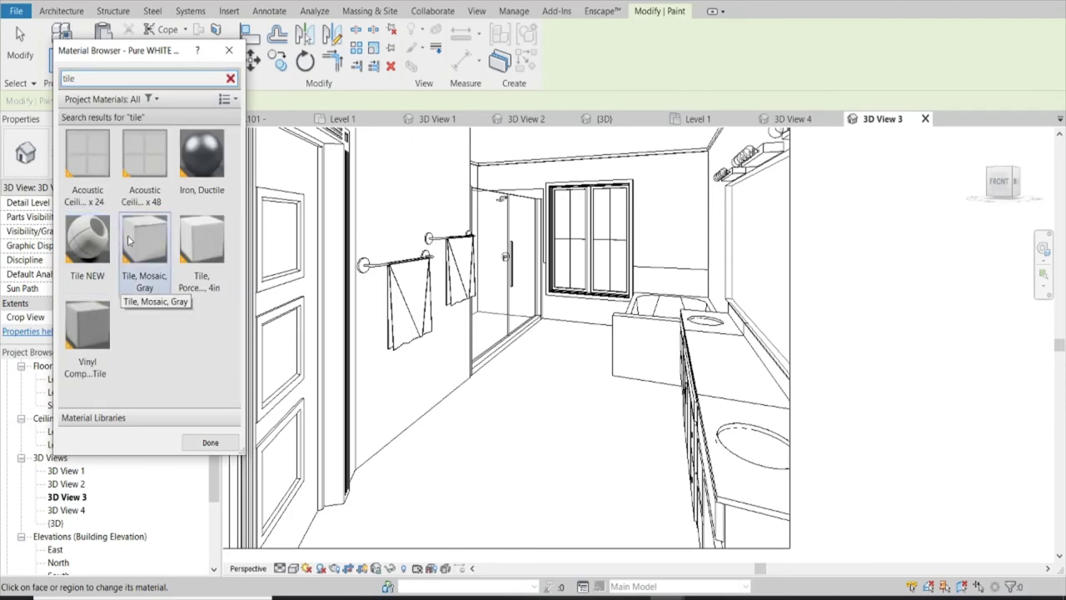
pyautogui.click(87, 242)
pyautogui.scroll(3, 599, 310)
pyautogui.scroll(2, 600, 311)
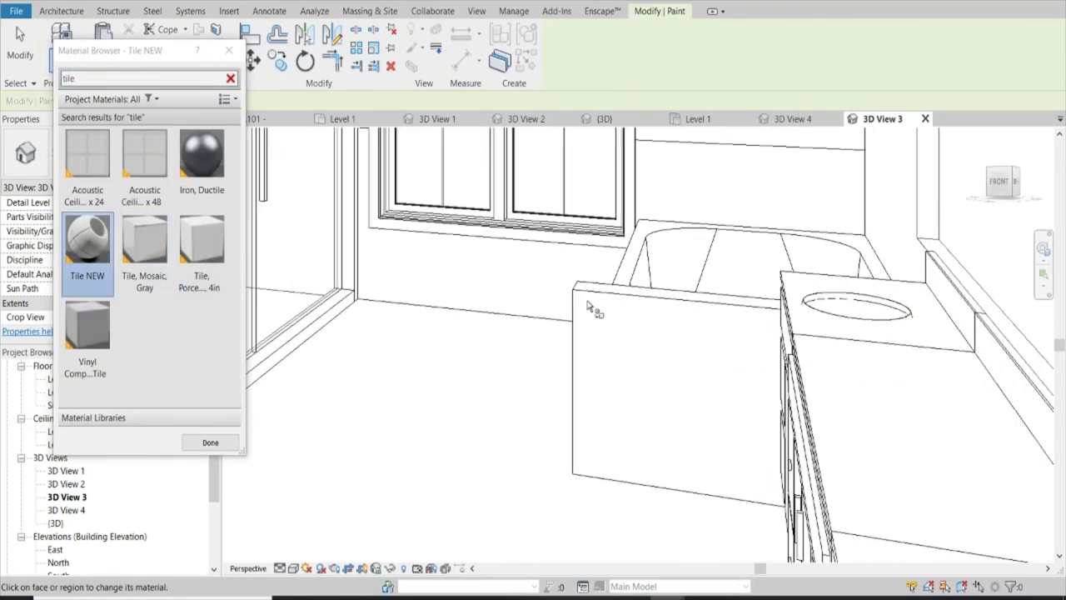
pyautogui.click(210, 442)
pyautogui.press('Escape')
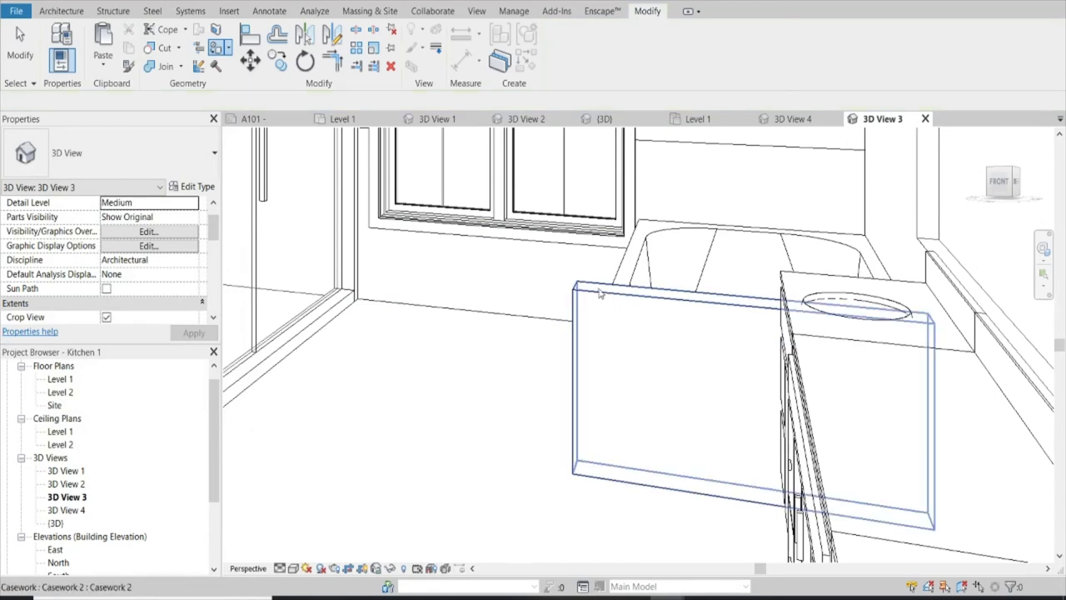
# Edit the tub front panel in place, set its extrusion material to Corian, and finish.
pyautogui.click(572, 285)
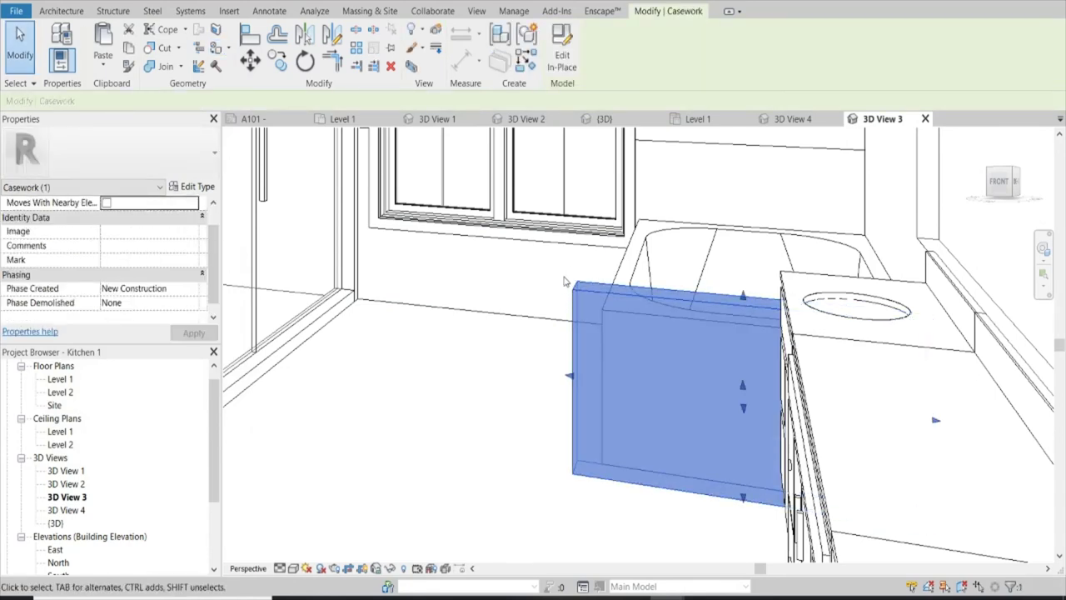
pyautogui.click(562, 50)
pyautogui.click(571, 296)
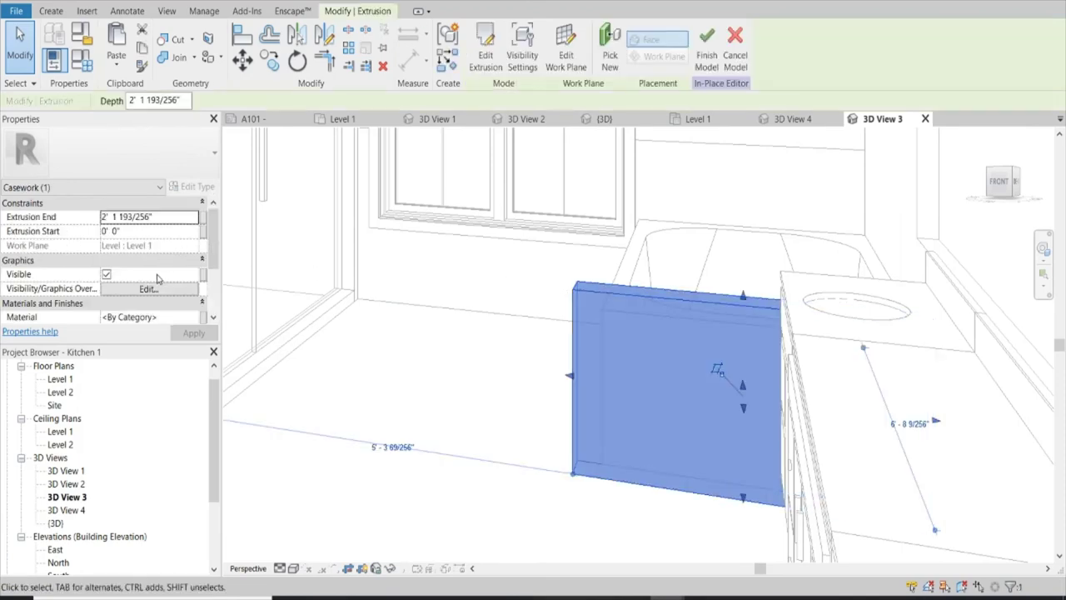
pyautogui.click(175, 320)
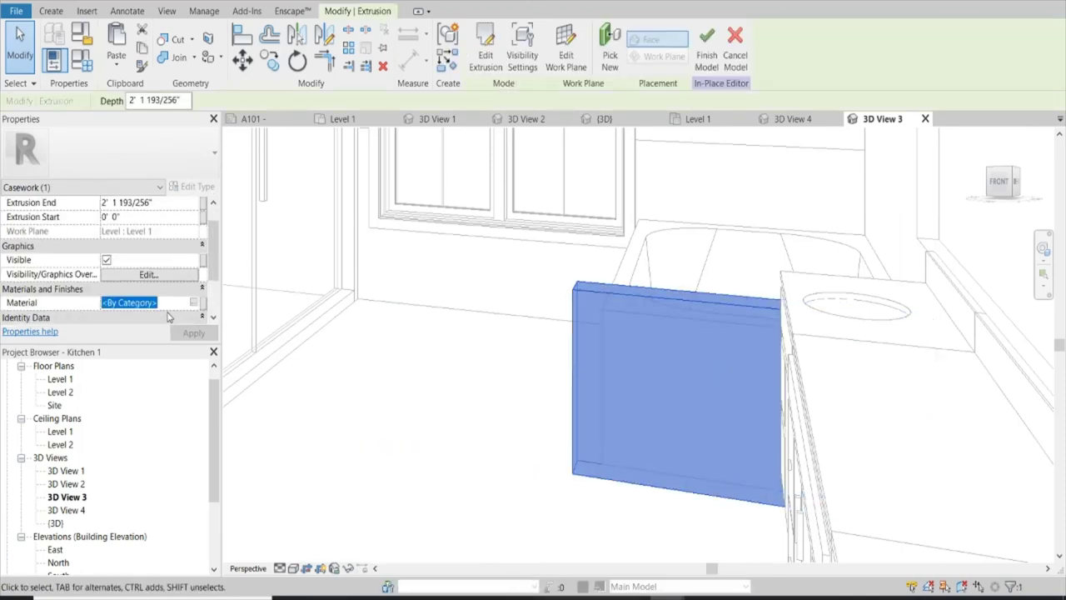
pyautogui.write('Corian')
pyautogui.click(190, 332)
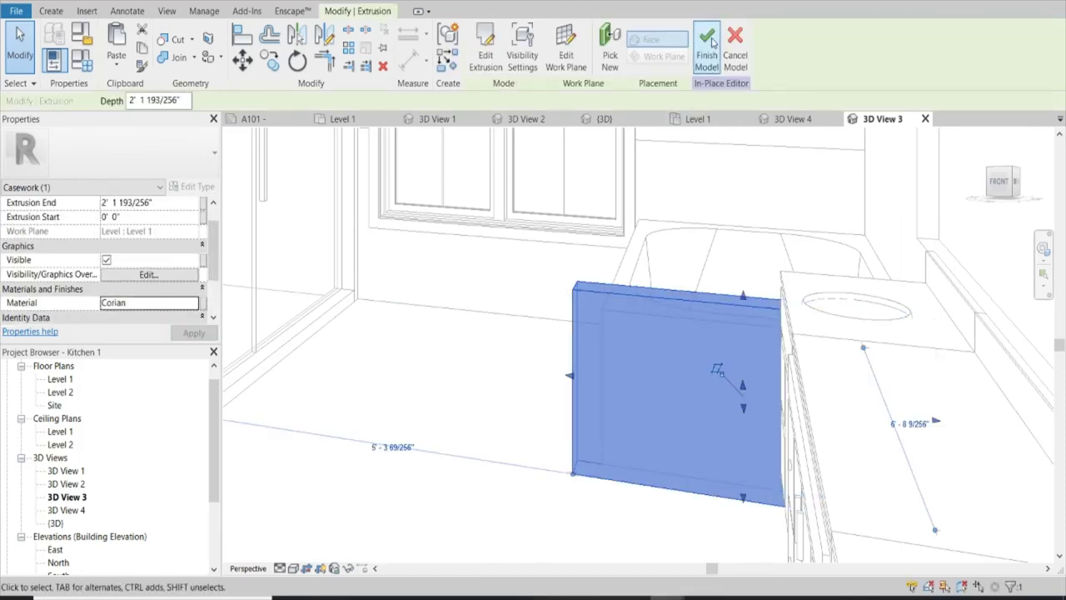
pyautogui.click(710, 42)
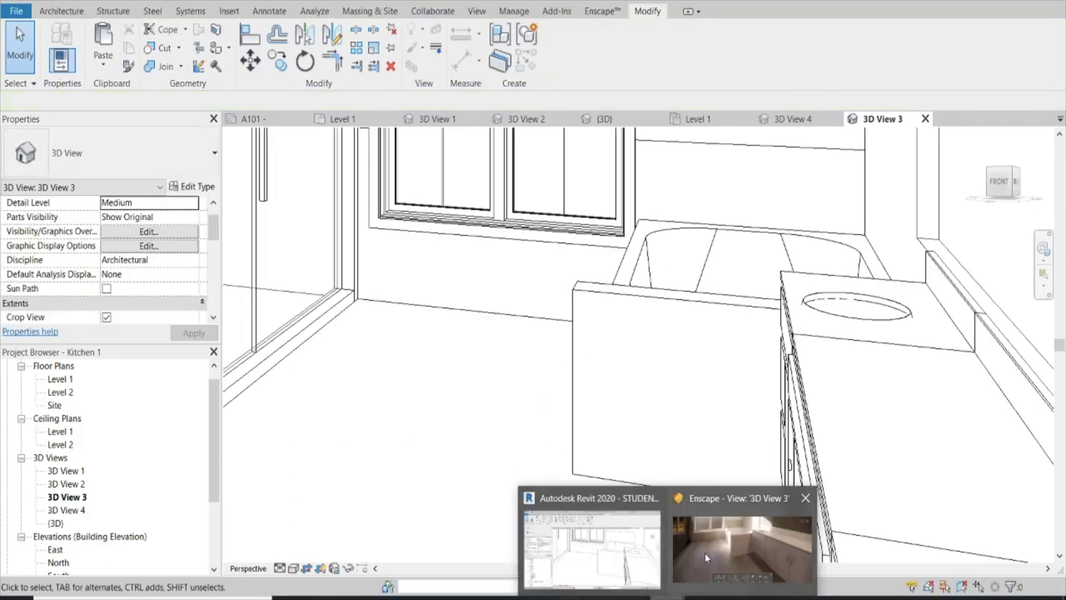
pyautogui.click(705, 552)
pyautogui.moveTo(636, 312); pyautogui.dragTo(708, 317)
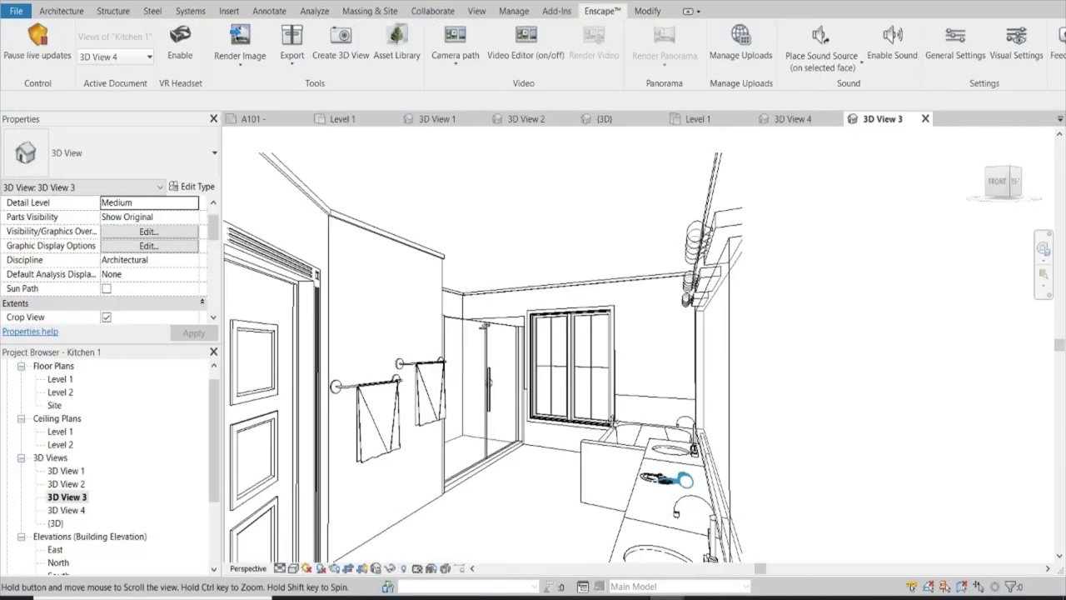
pyautogui.moveTo(676, 328); pyautogui.dragTo(676, 368, button='middle')
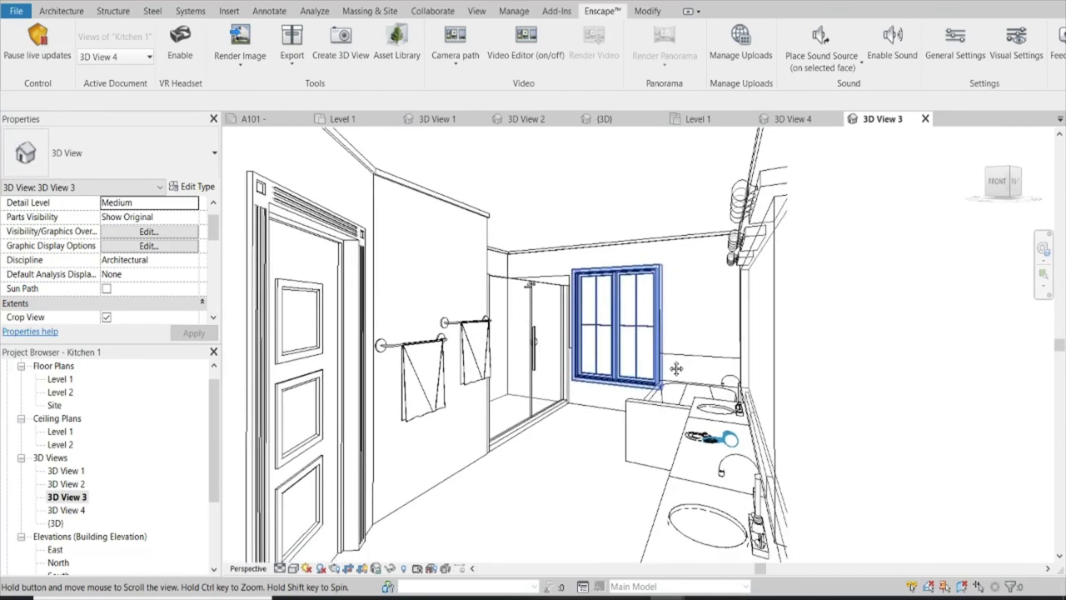
pyautogui.scroll(-3, 676, 368)
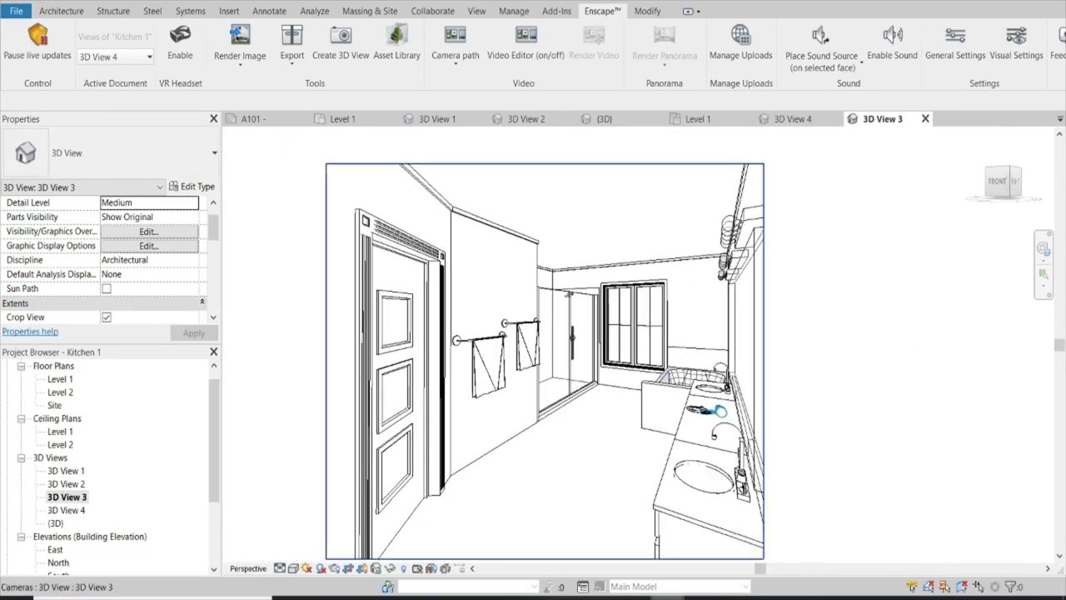
pyautogui.click(724, 541)
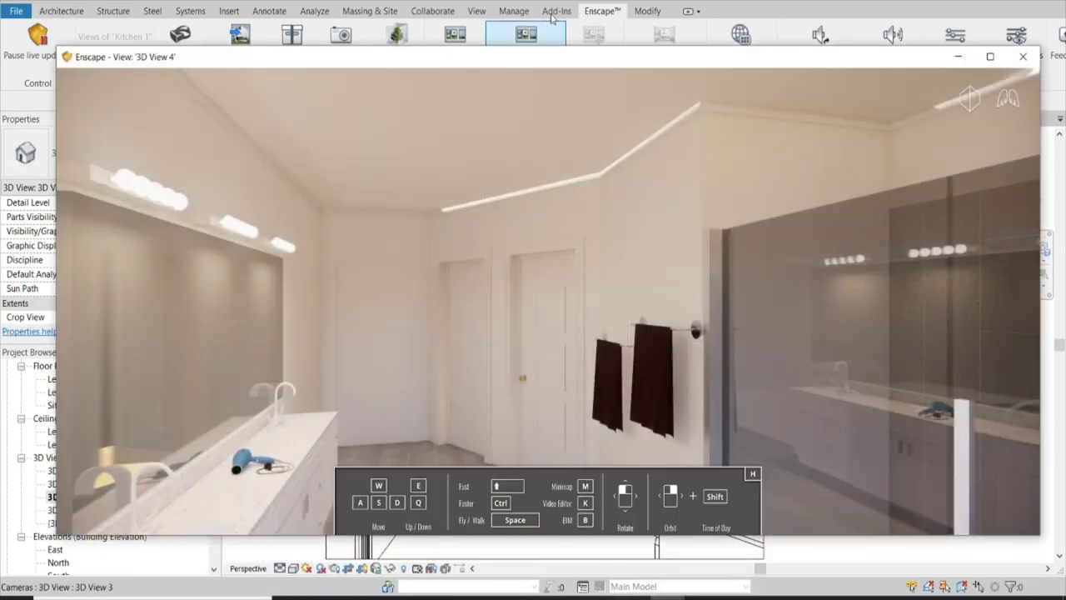
pyautogui.click(985, 57)
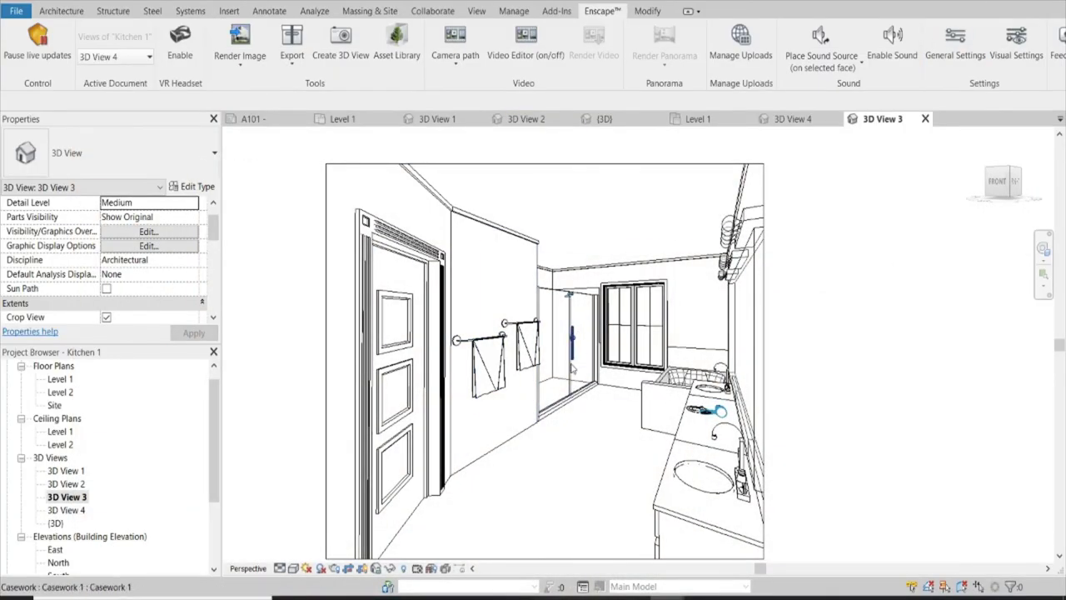
# Edit the shower door handle in place and select its extrusion's Material property.
pyautogui.scroll(2, 578, 339)
pyautogui.scroll(2, 578, 340)
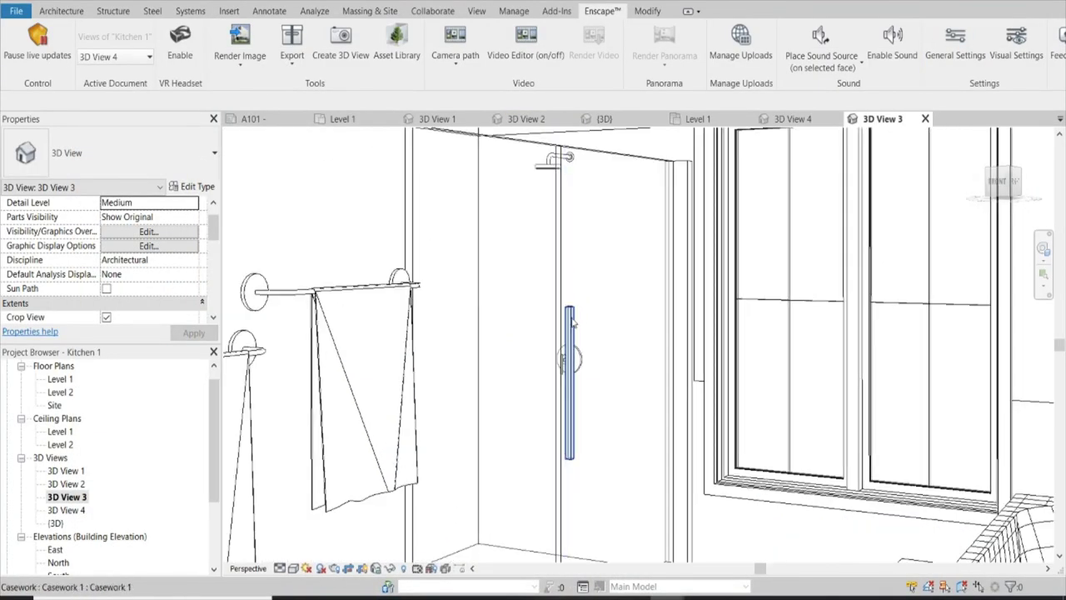
pyautogui.click(572, 323)
pyautogui.click(570, 333)
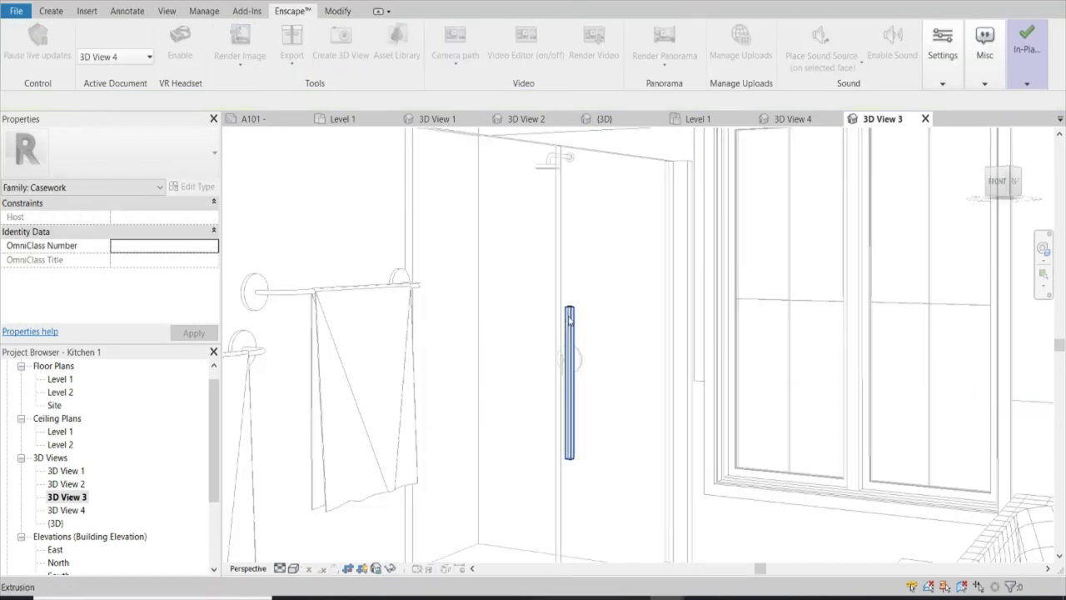
pyautogui.click(571, 382)
pyautogui.click(171, 320)
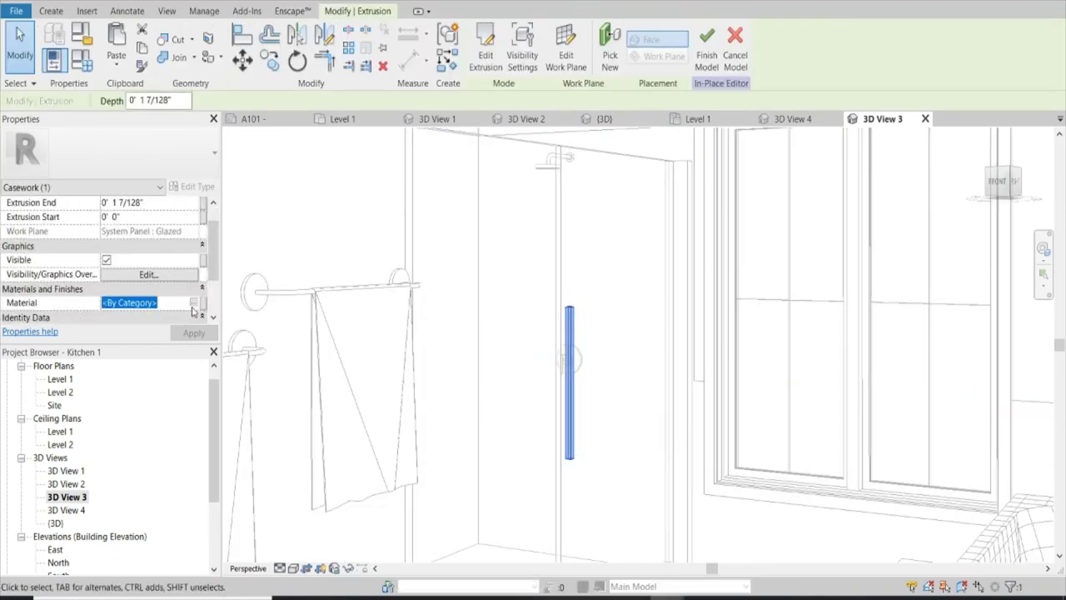
# Search materials for 'meta' and assign Acrylic with a polished chrome appearance.
pyautogui.click(193, 302)
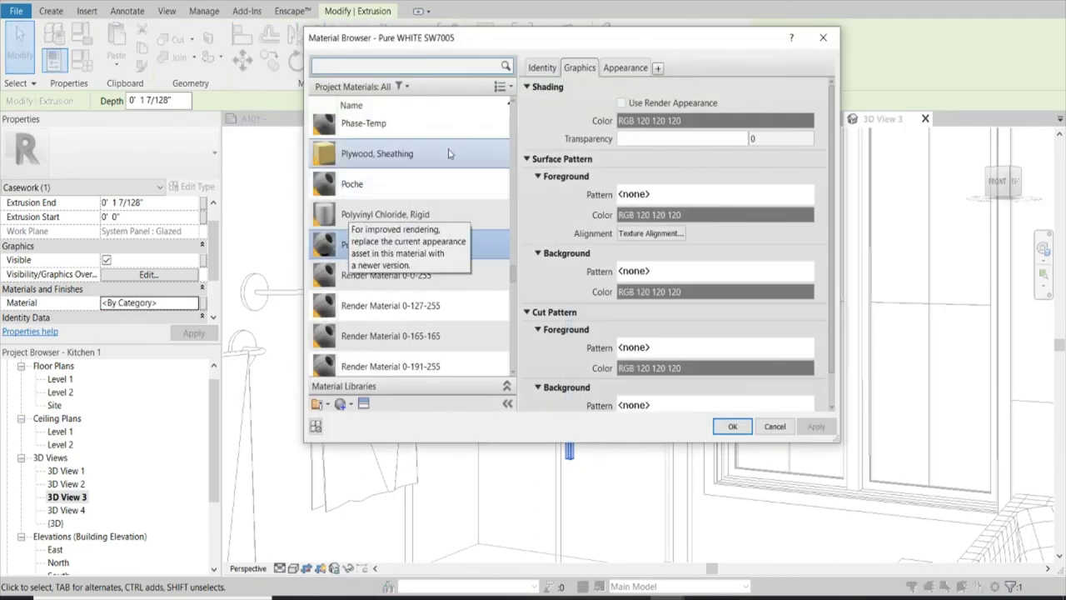
pyautogui.click(408, 66)
pyautogui.write('meta')
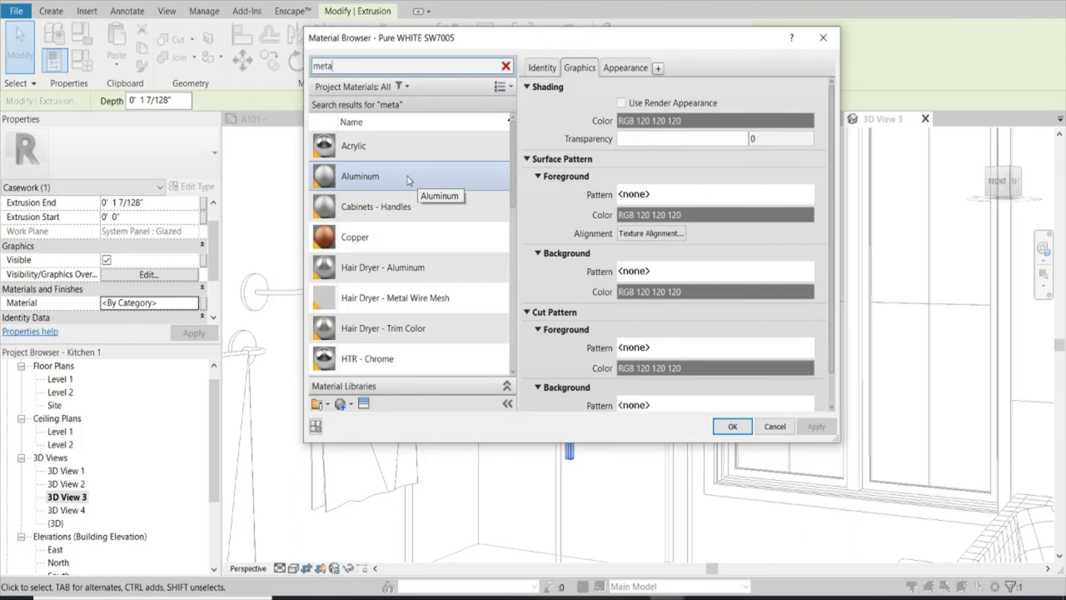
pyautogui.click(399, 149)
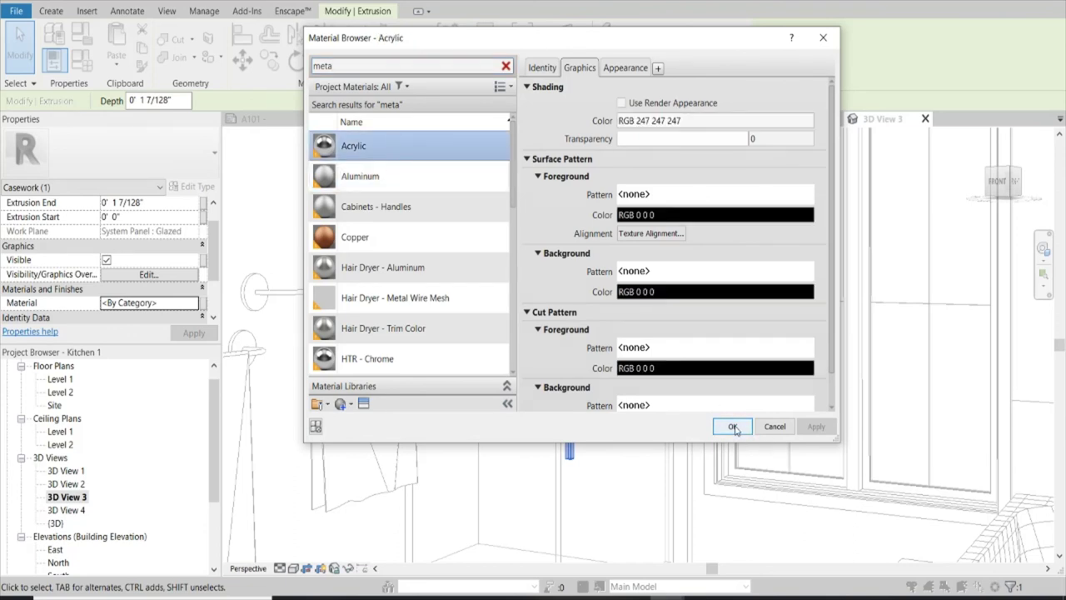
pyautogui.click(626, 72)
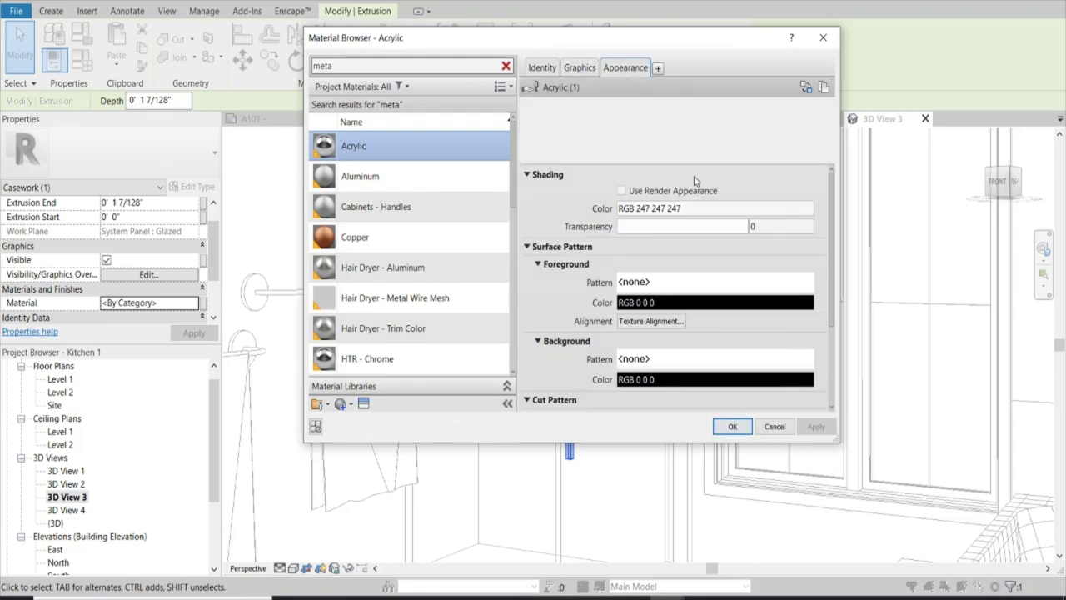
pyautogui.click(733, 425)
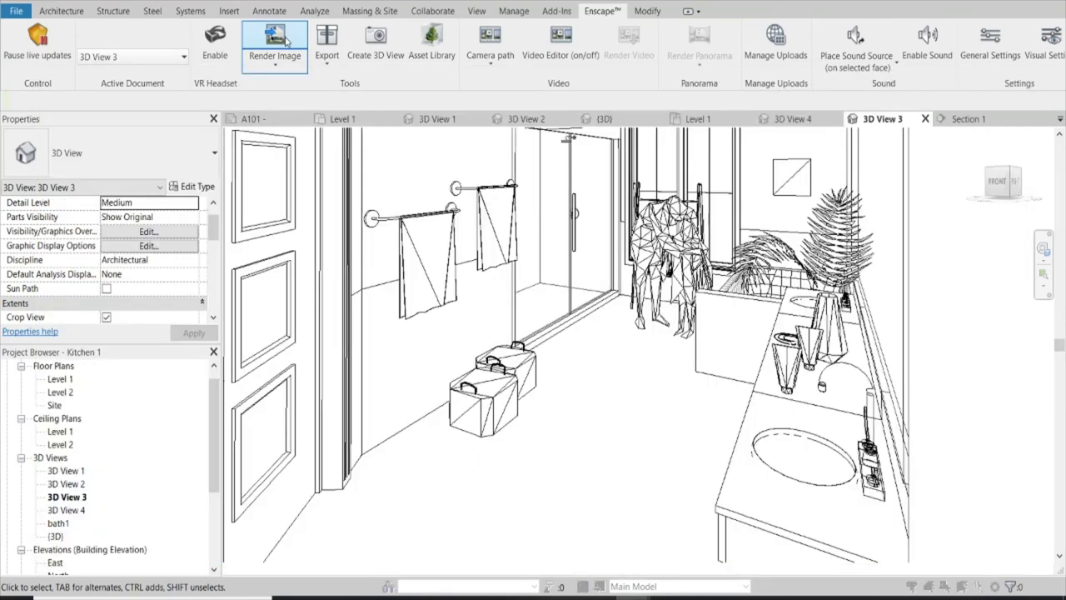
# Rename the bath view to bath1 in Enscape's Render Image and render it.
pyautogui.click(285, 42)
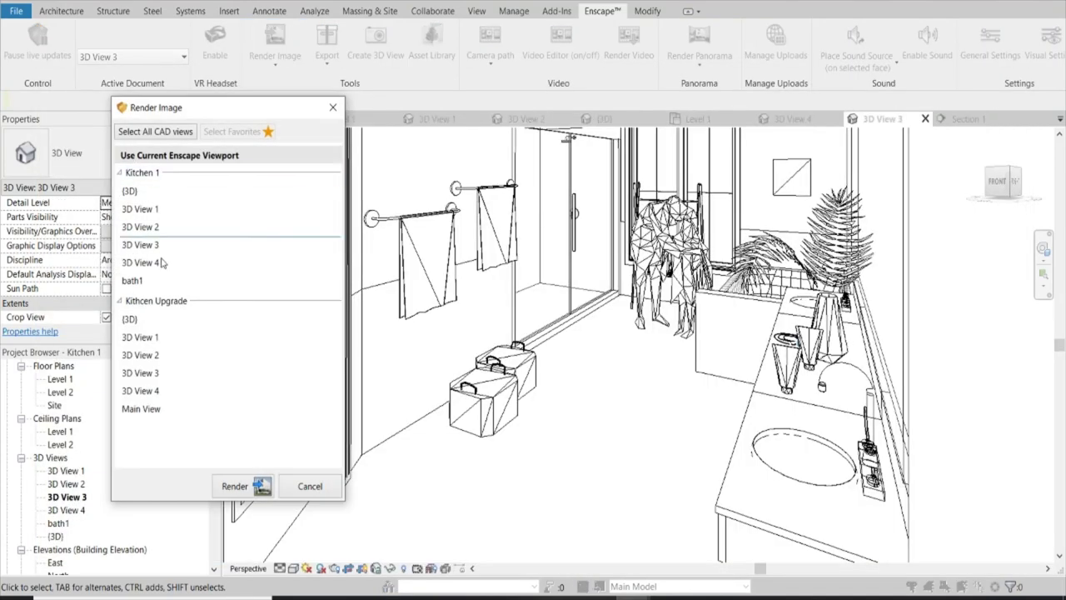
pyautogui.click(137, 280)
pyautogui.write('1')
pyautogui.press('Return')
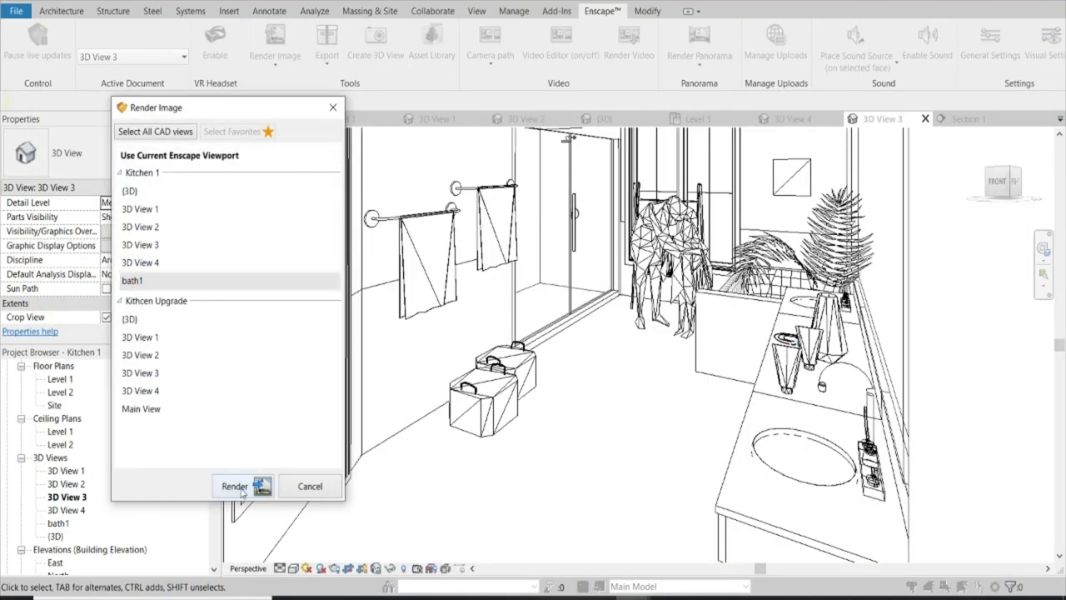
pyautogui.click(235, 485)
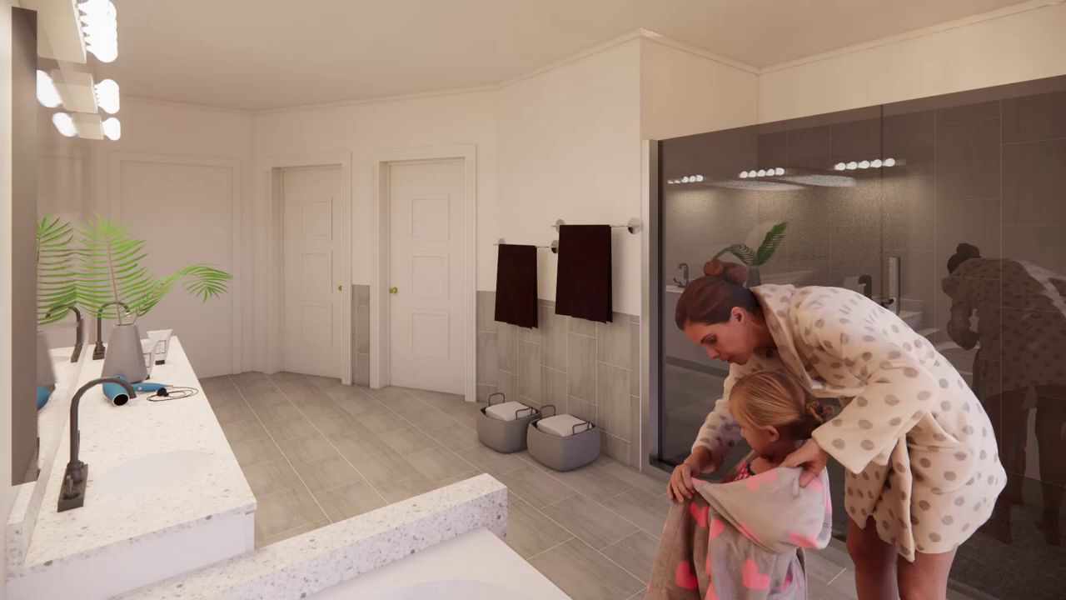